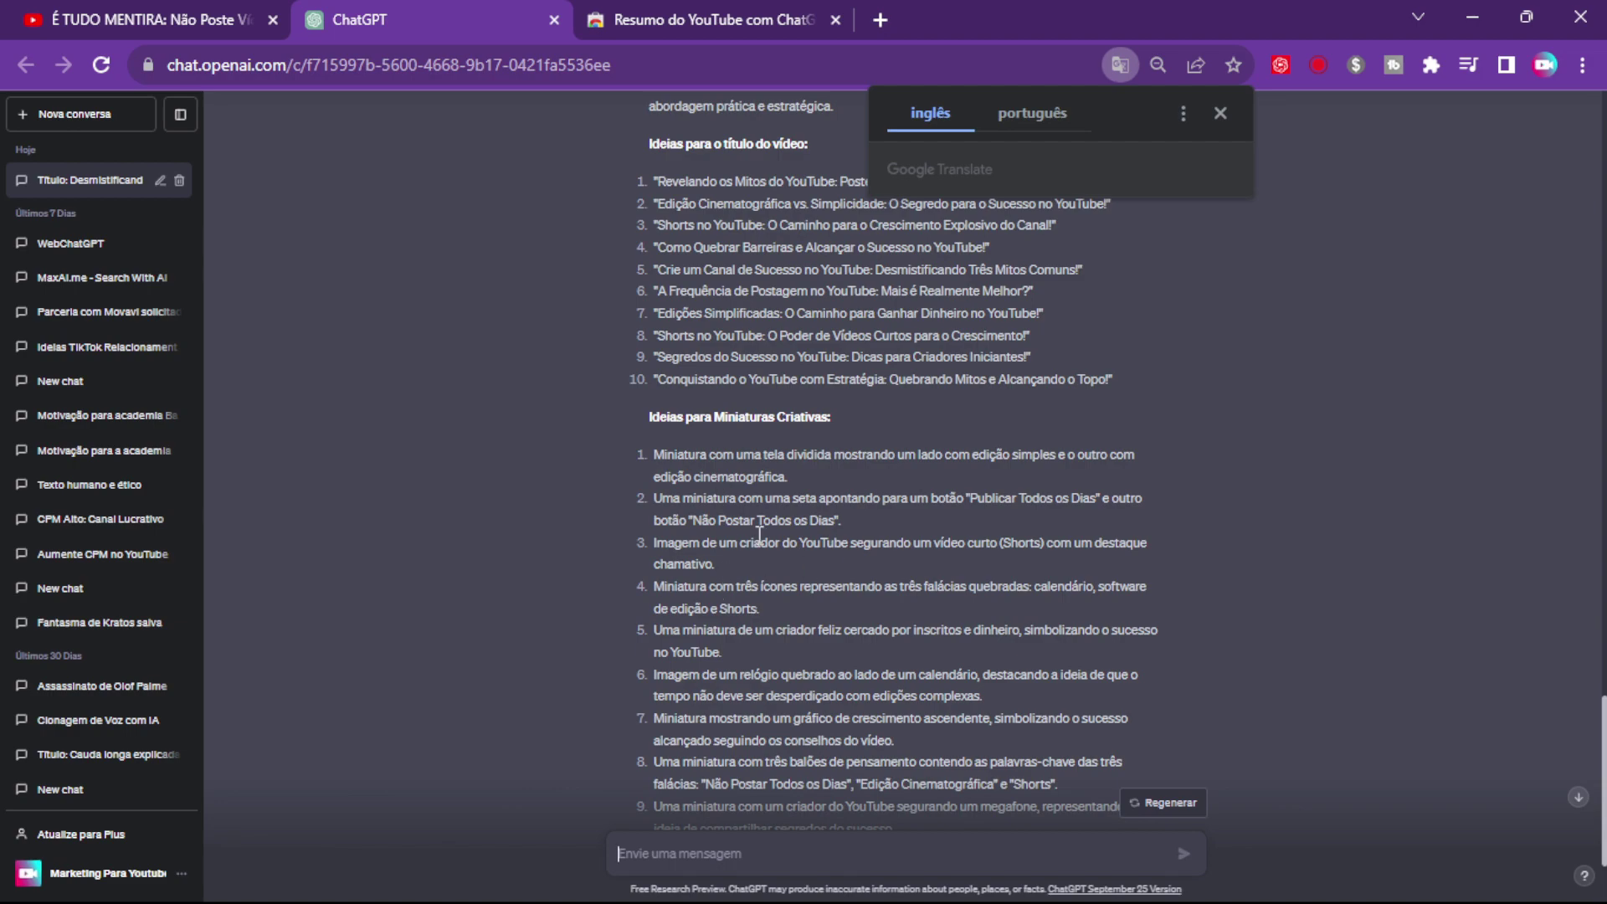
# Return to the YouTube video and send its transcript to Claude for summarizing from the summary extension
pyautogui.scroll(10, 692, 494)
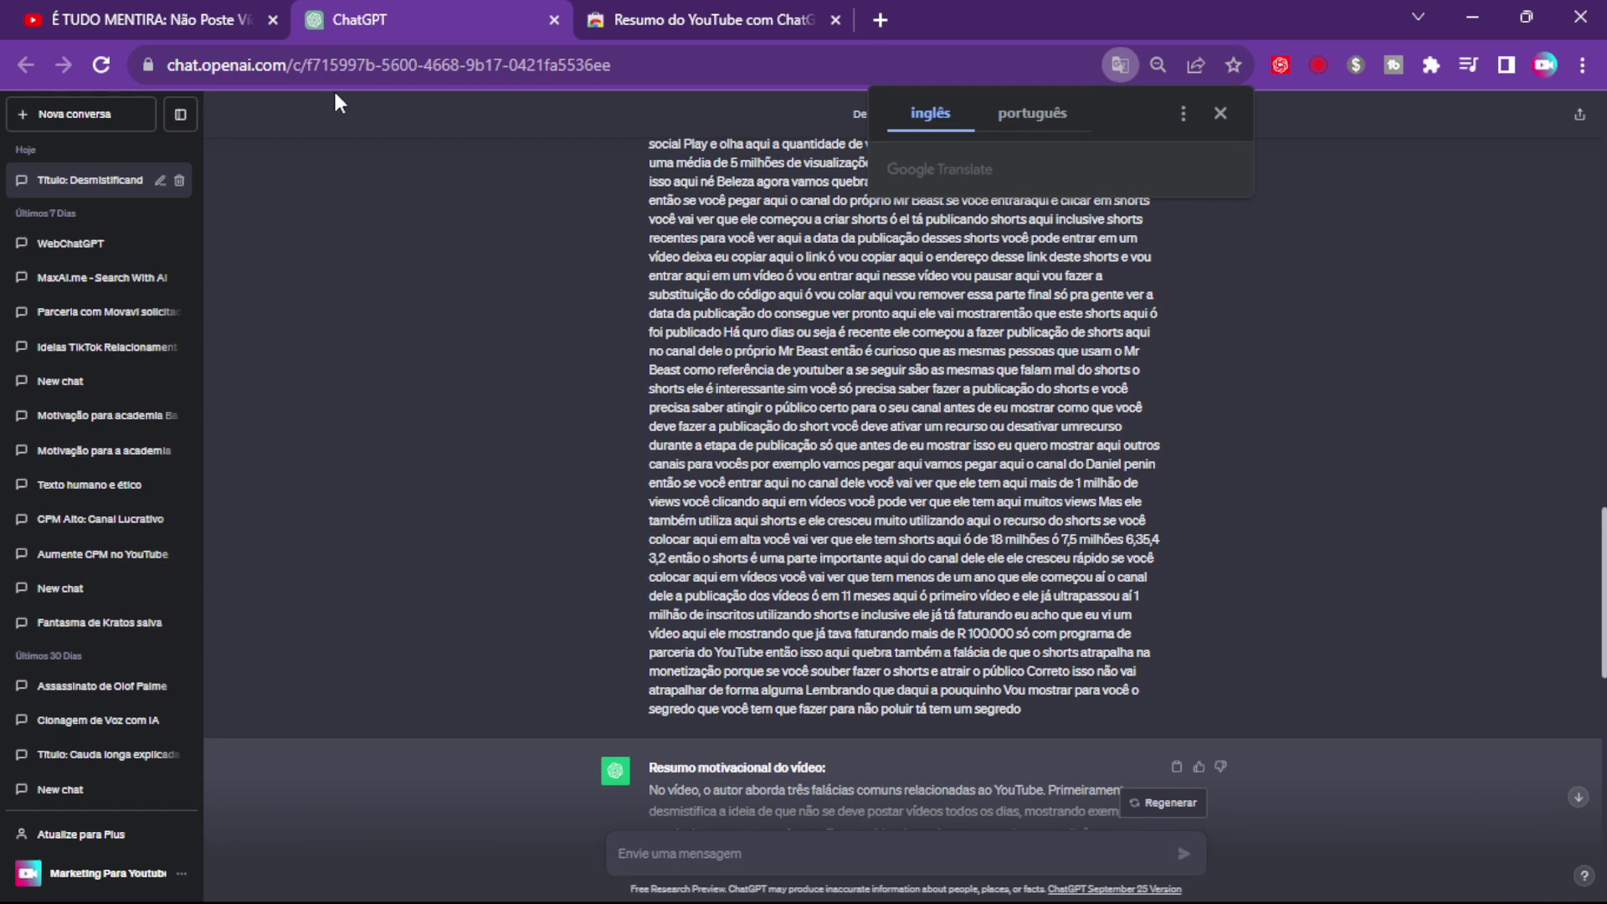
pyautogui.click(151, 20)
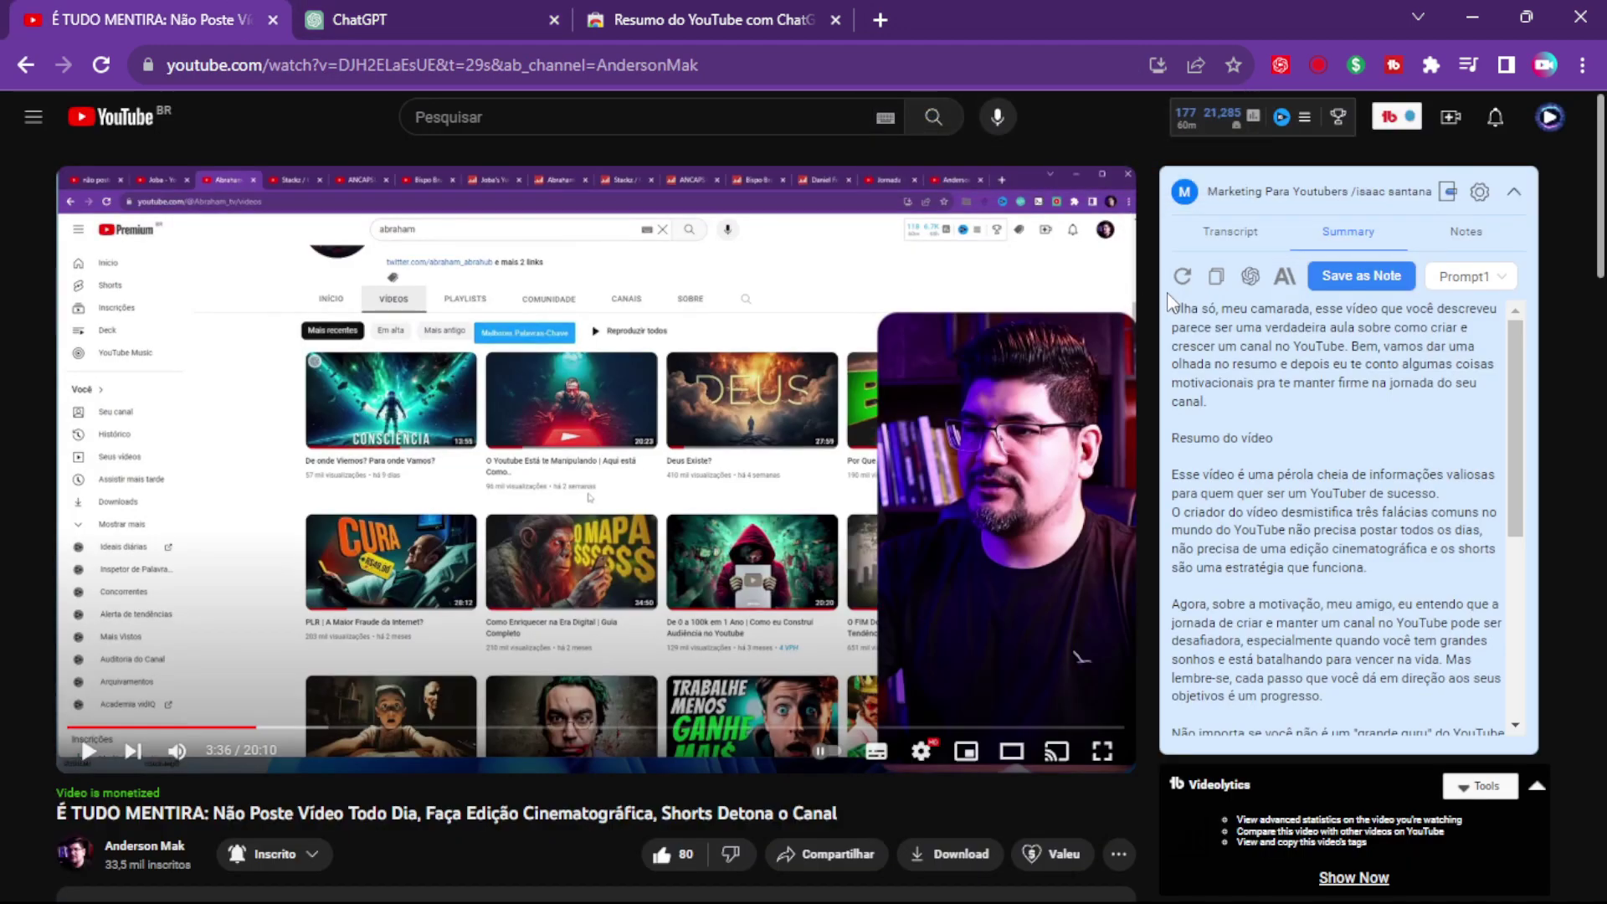
pyautogui.click(1285, 280)
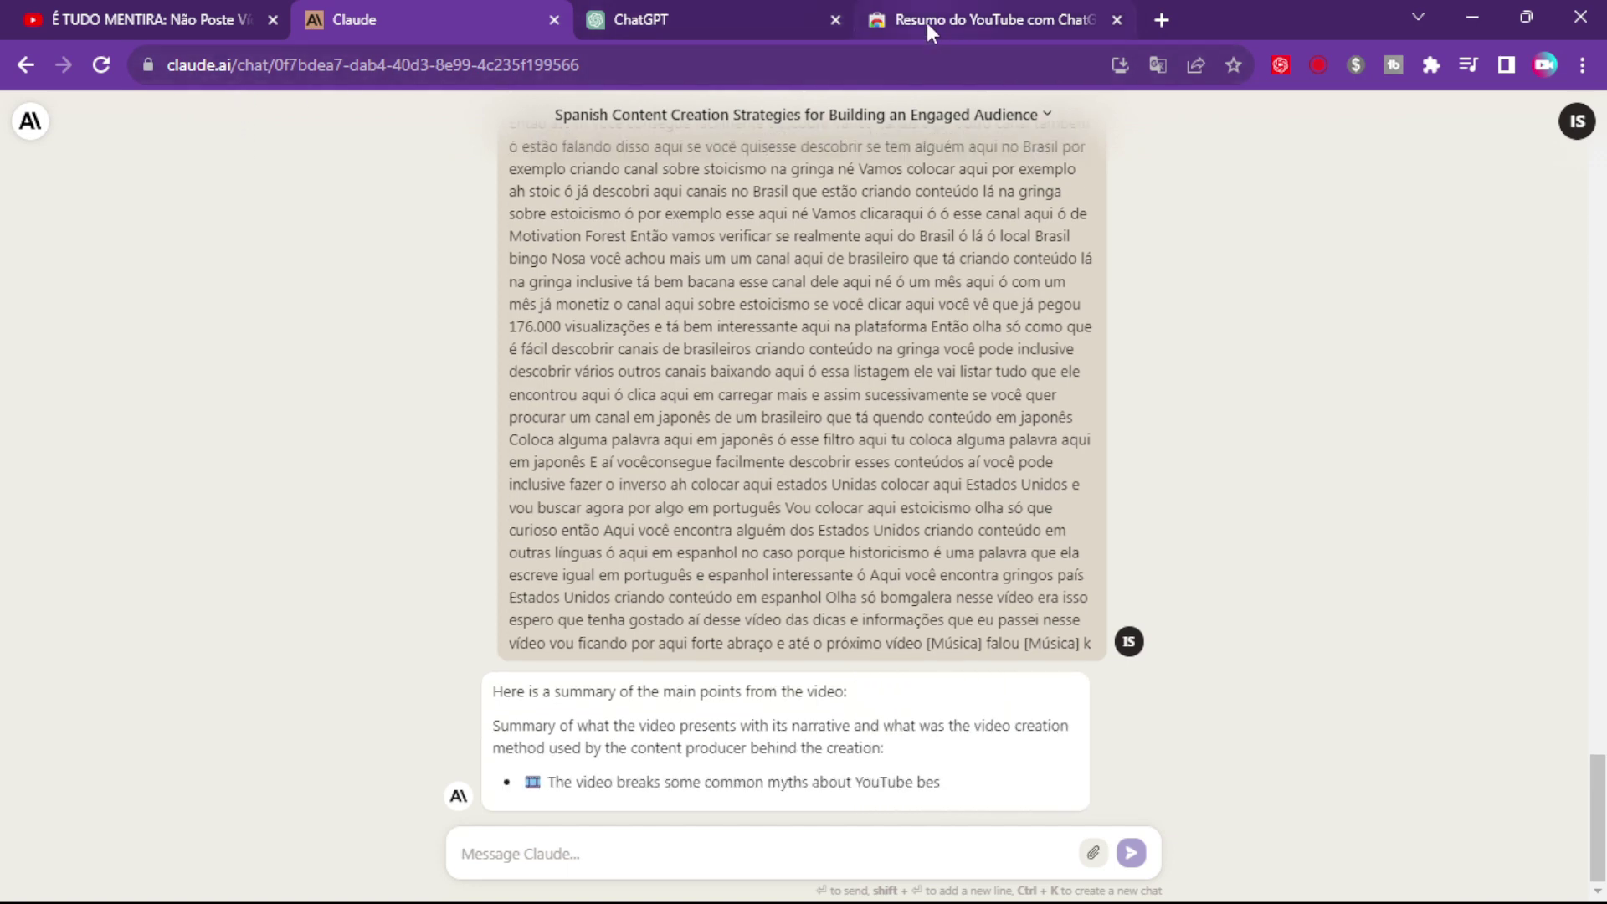
# Examine Claude's response for the video summary, important highlights, script paragraphs, title ideas and thumbnail ideas
pyautogui.click(927, 23)
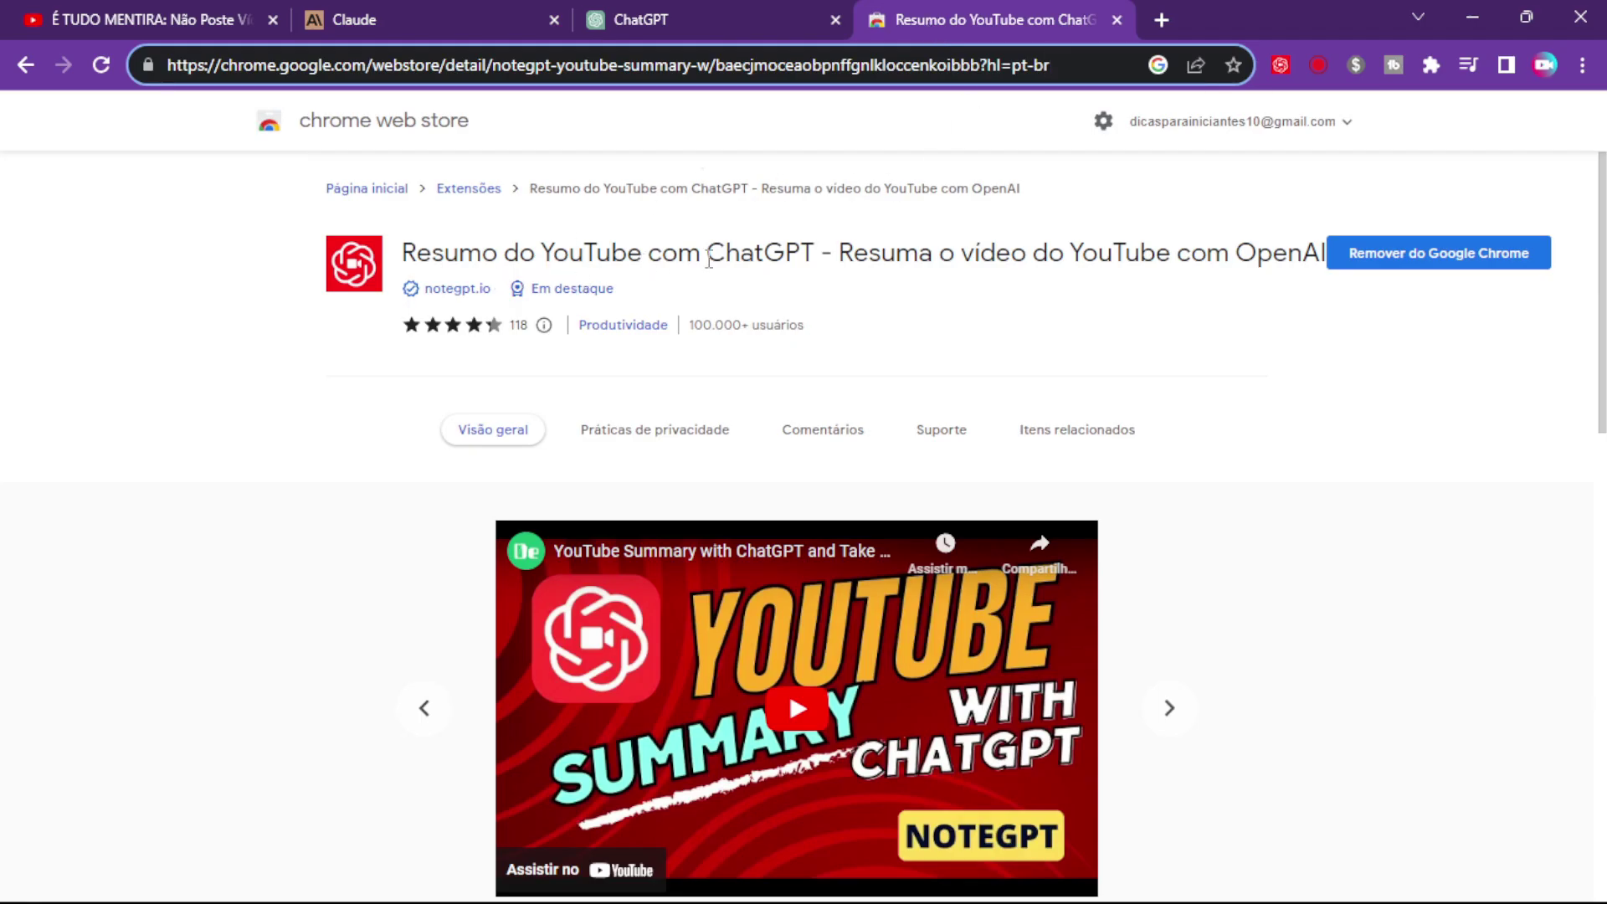
pyautogui.click(711, 25)
pyautogui.click(472, 18)
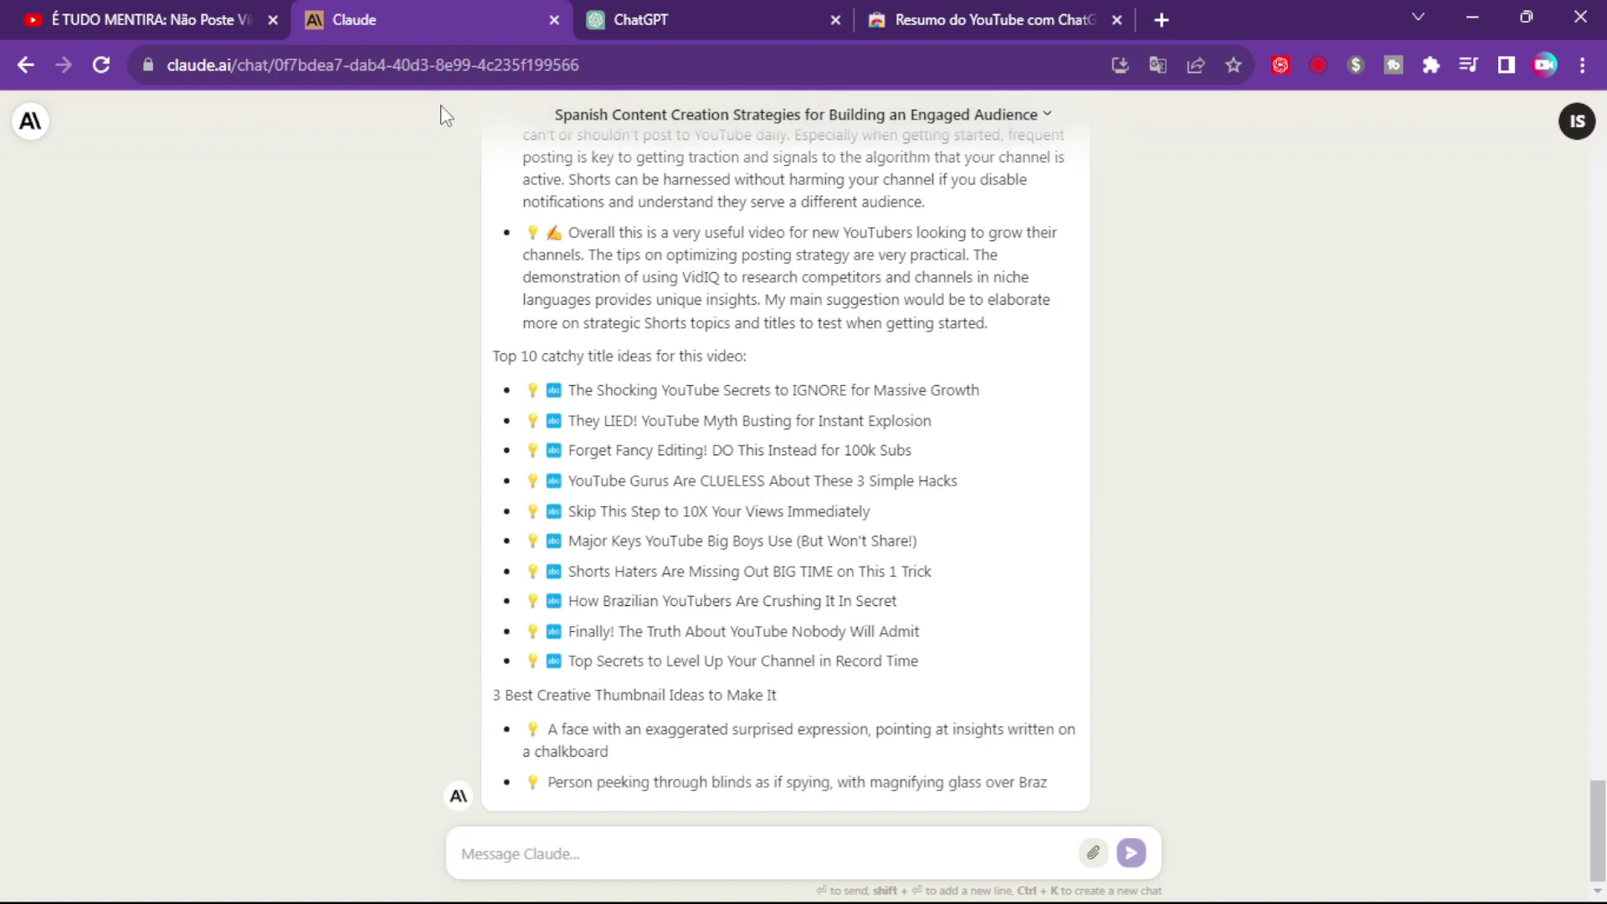
pyautogui.scroll(10, 703, 266)
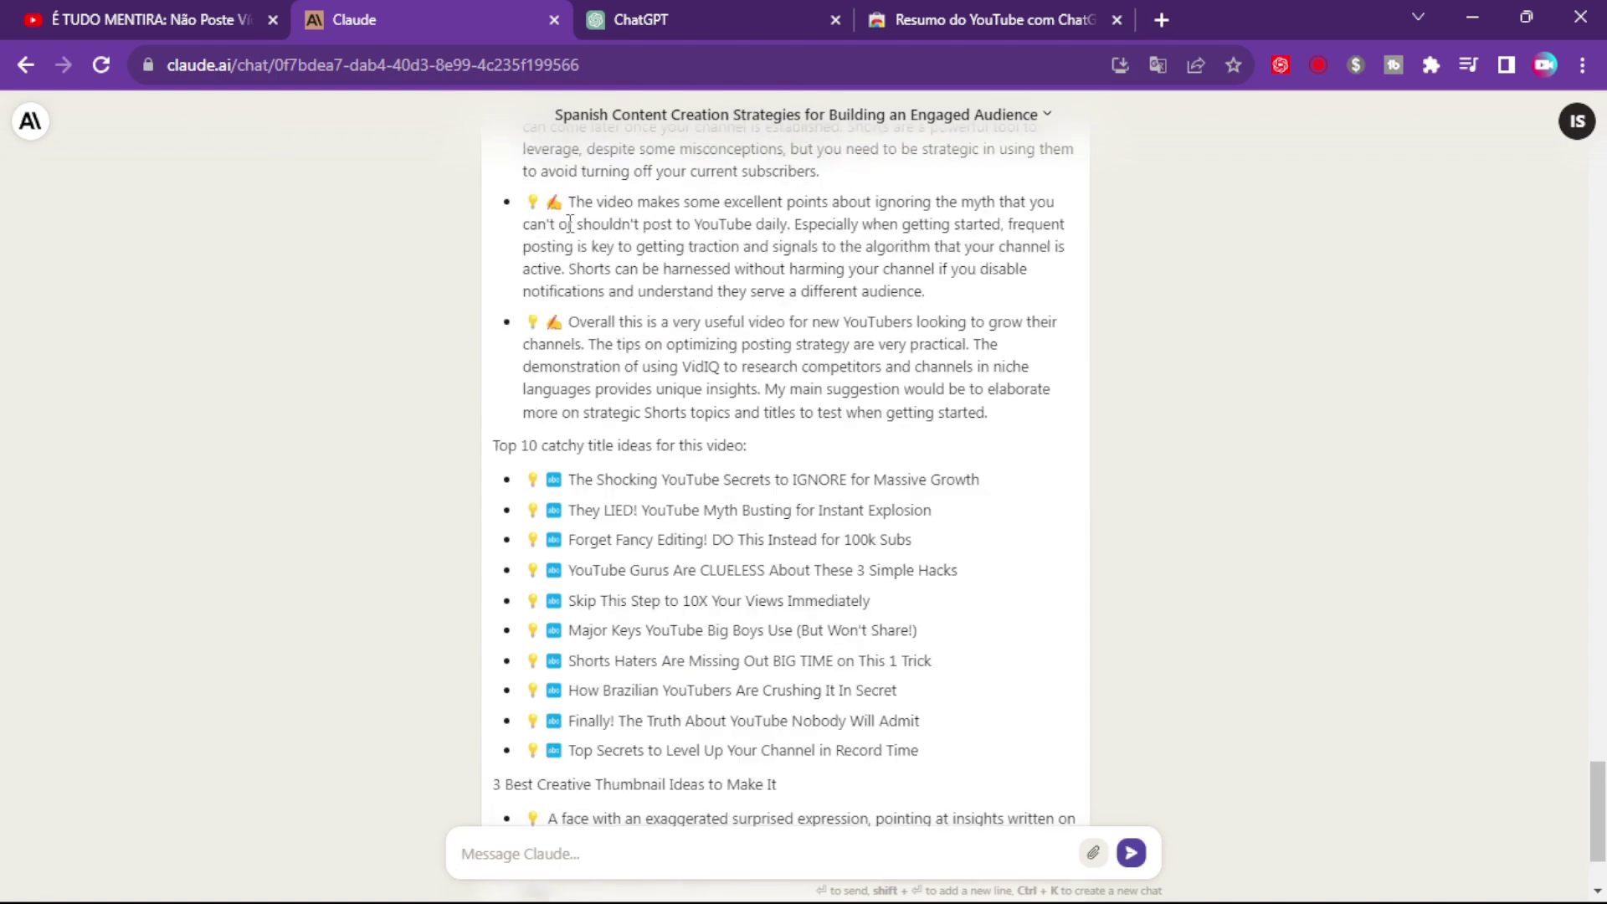
pyautogui.scroll(15, 701, 257)
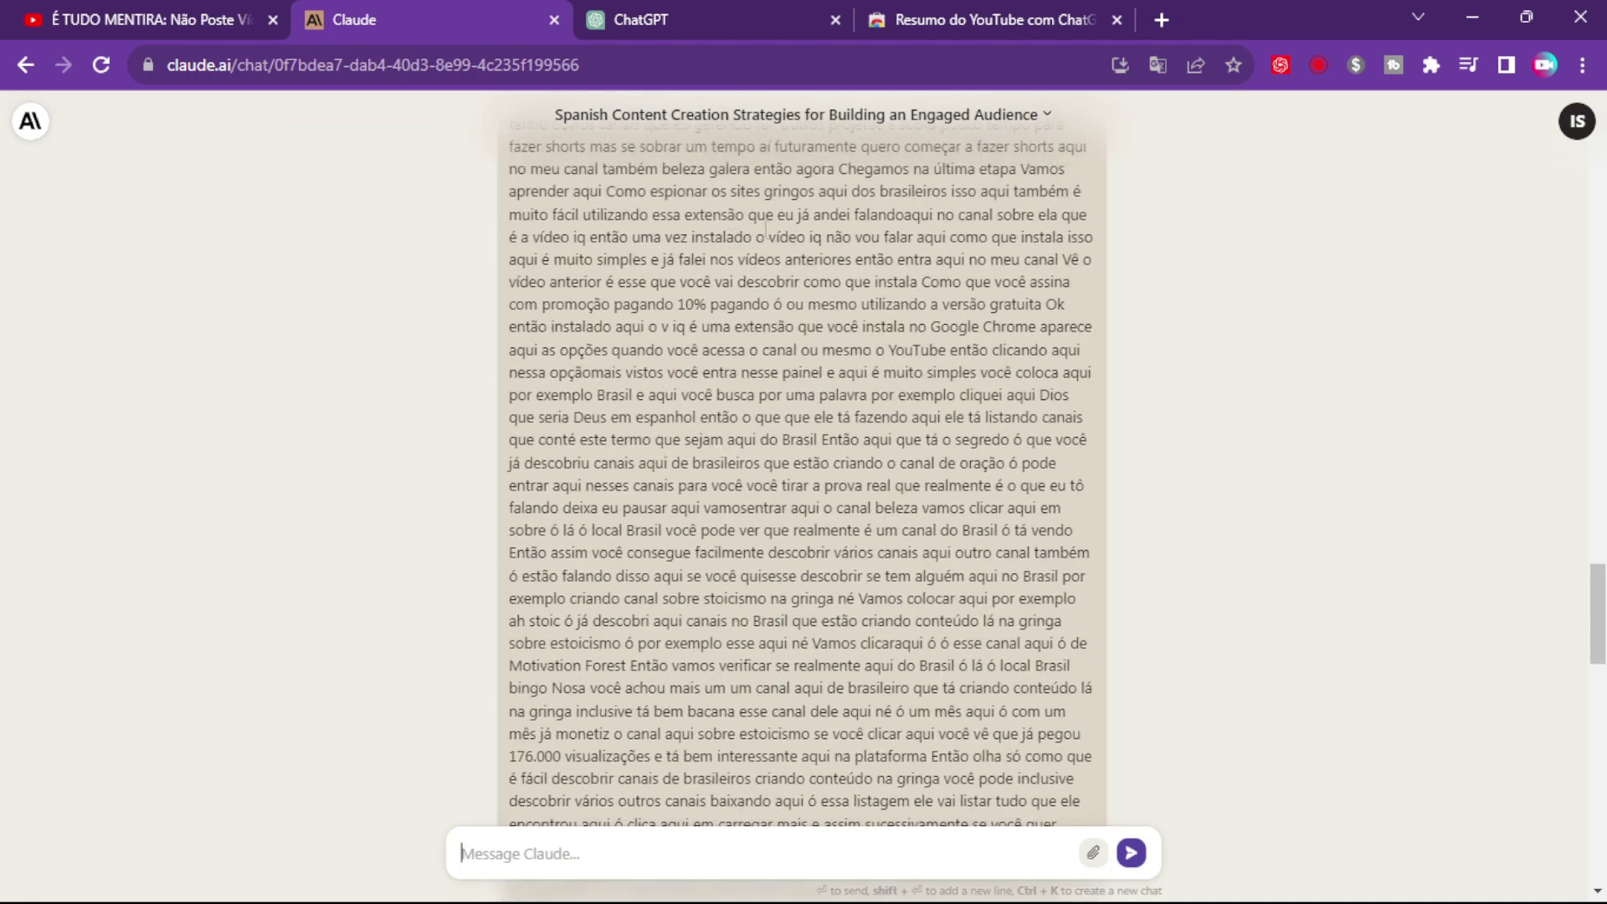
pyautogui.scroll(-20, 932, 364)
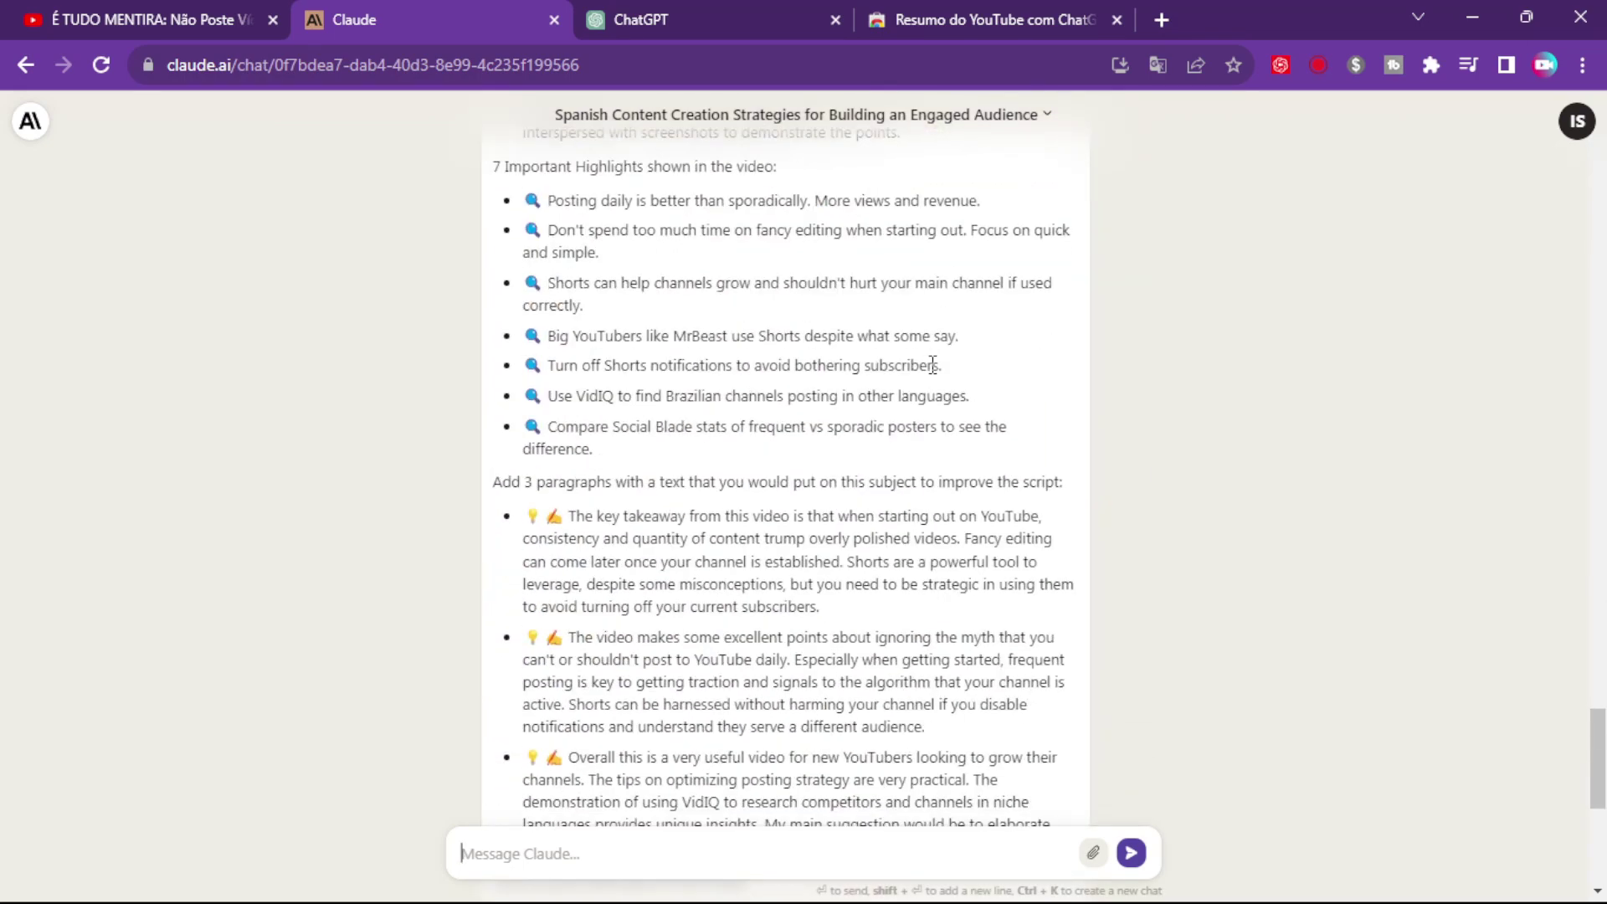
pyautogui.scroll(-4, 936, 344)
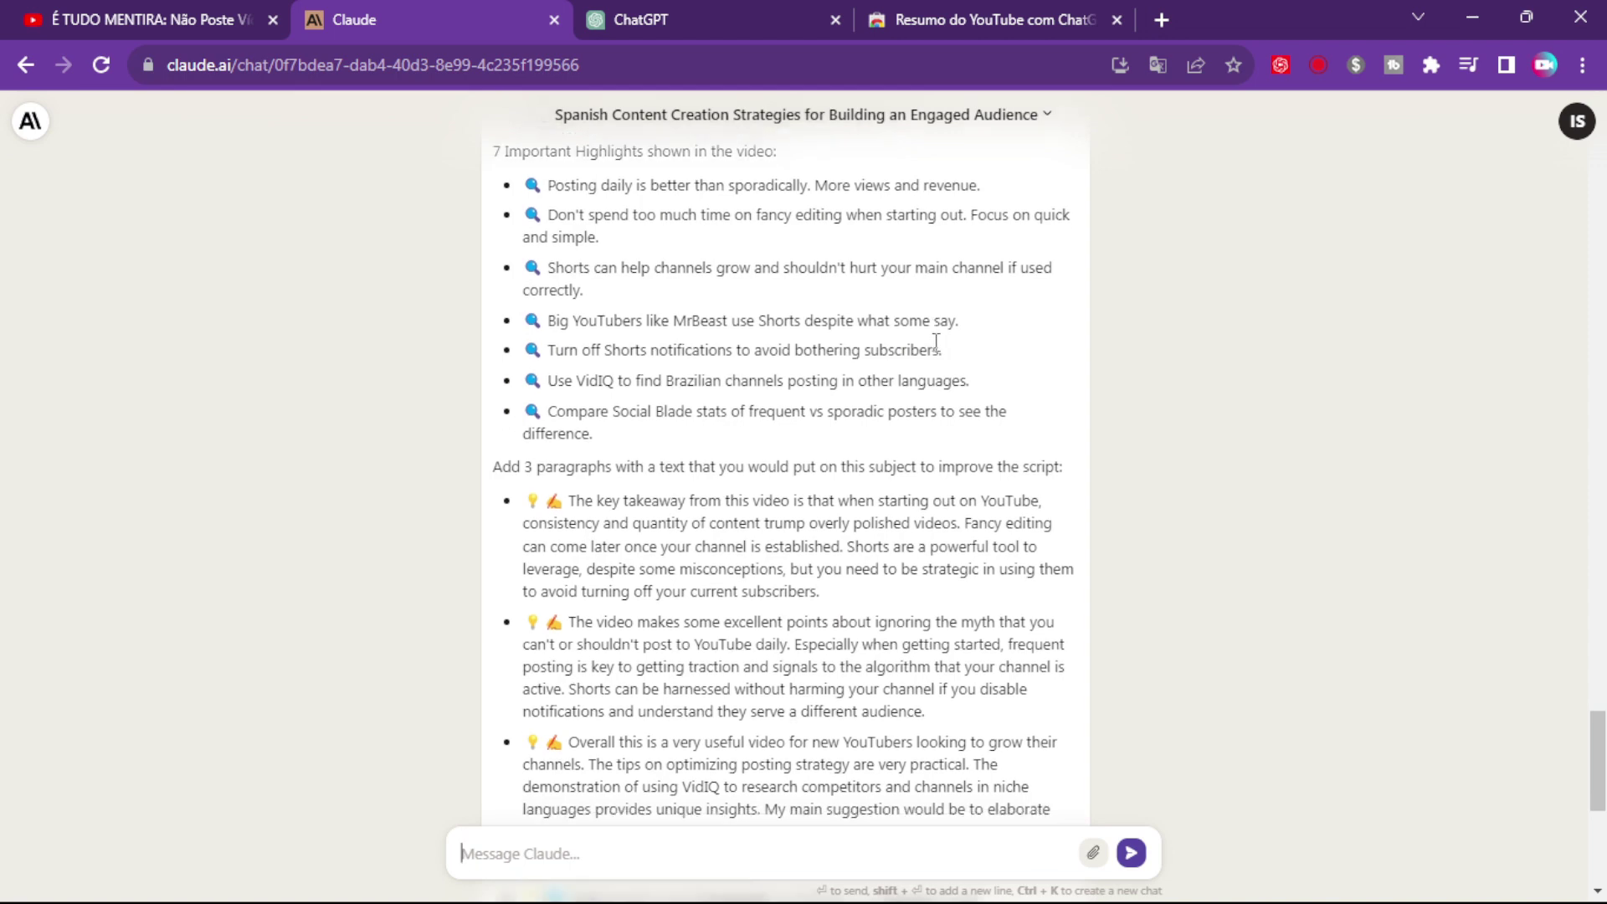
pyautogui.scroll(-3, 936, 343)
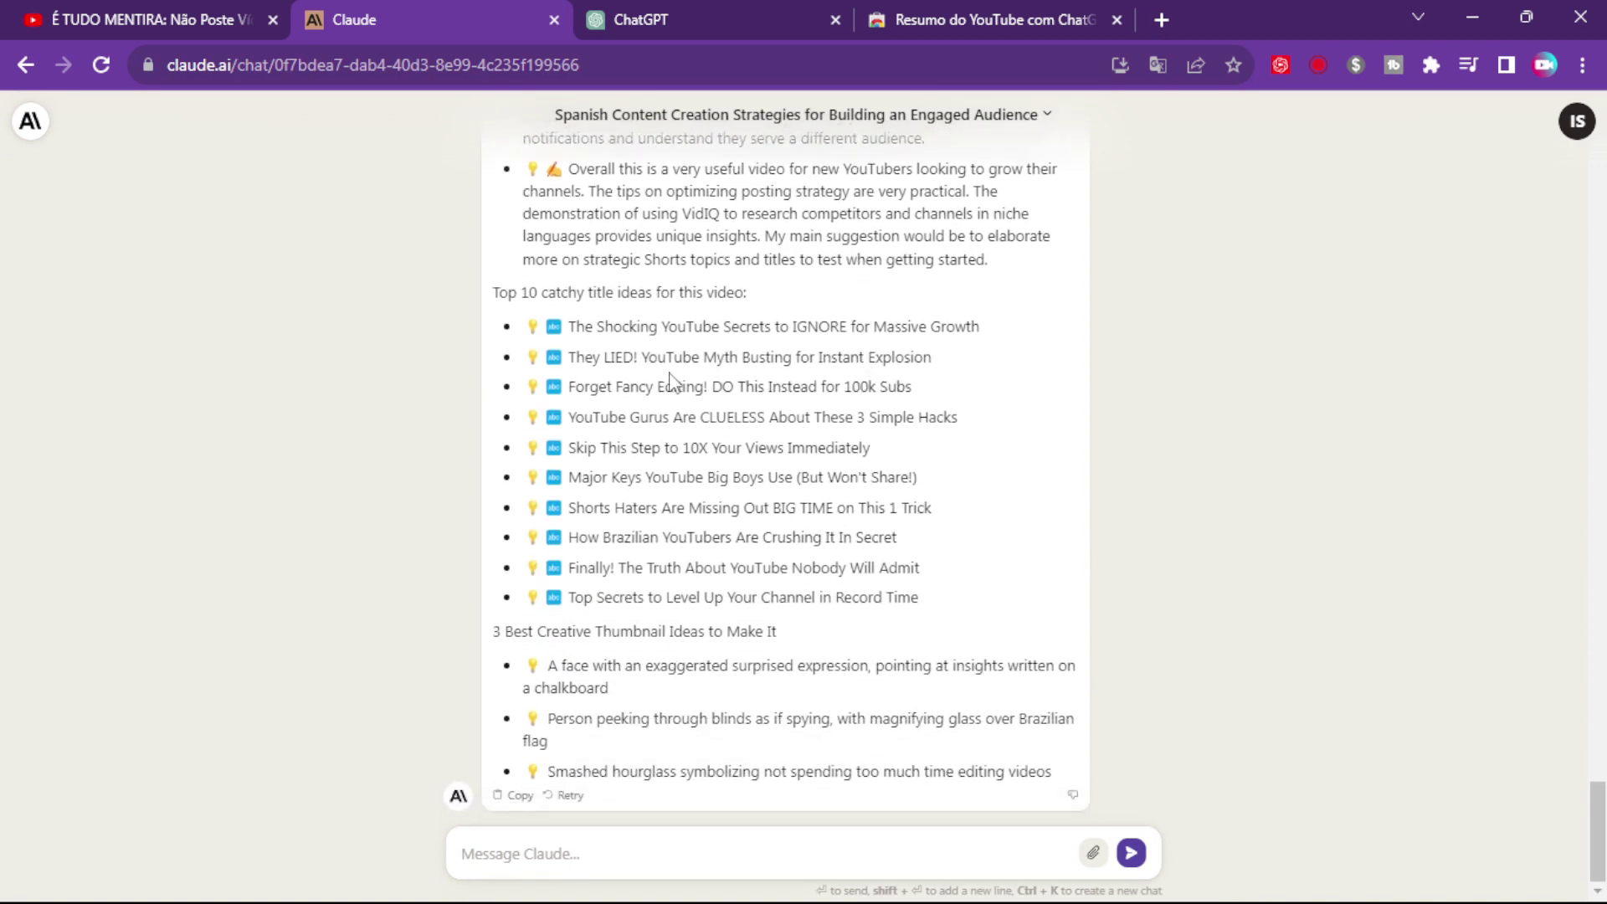
pyautogui.scroll(10, 668, 381)
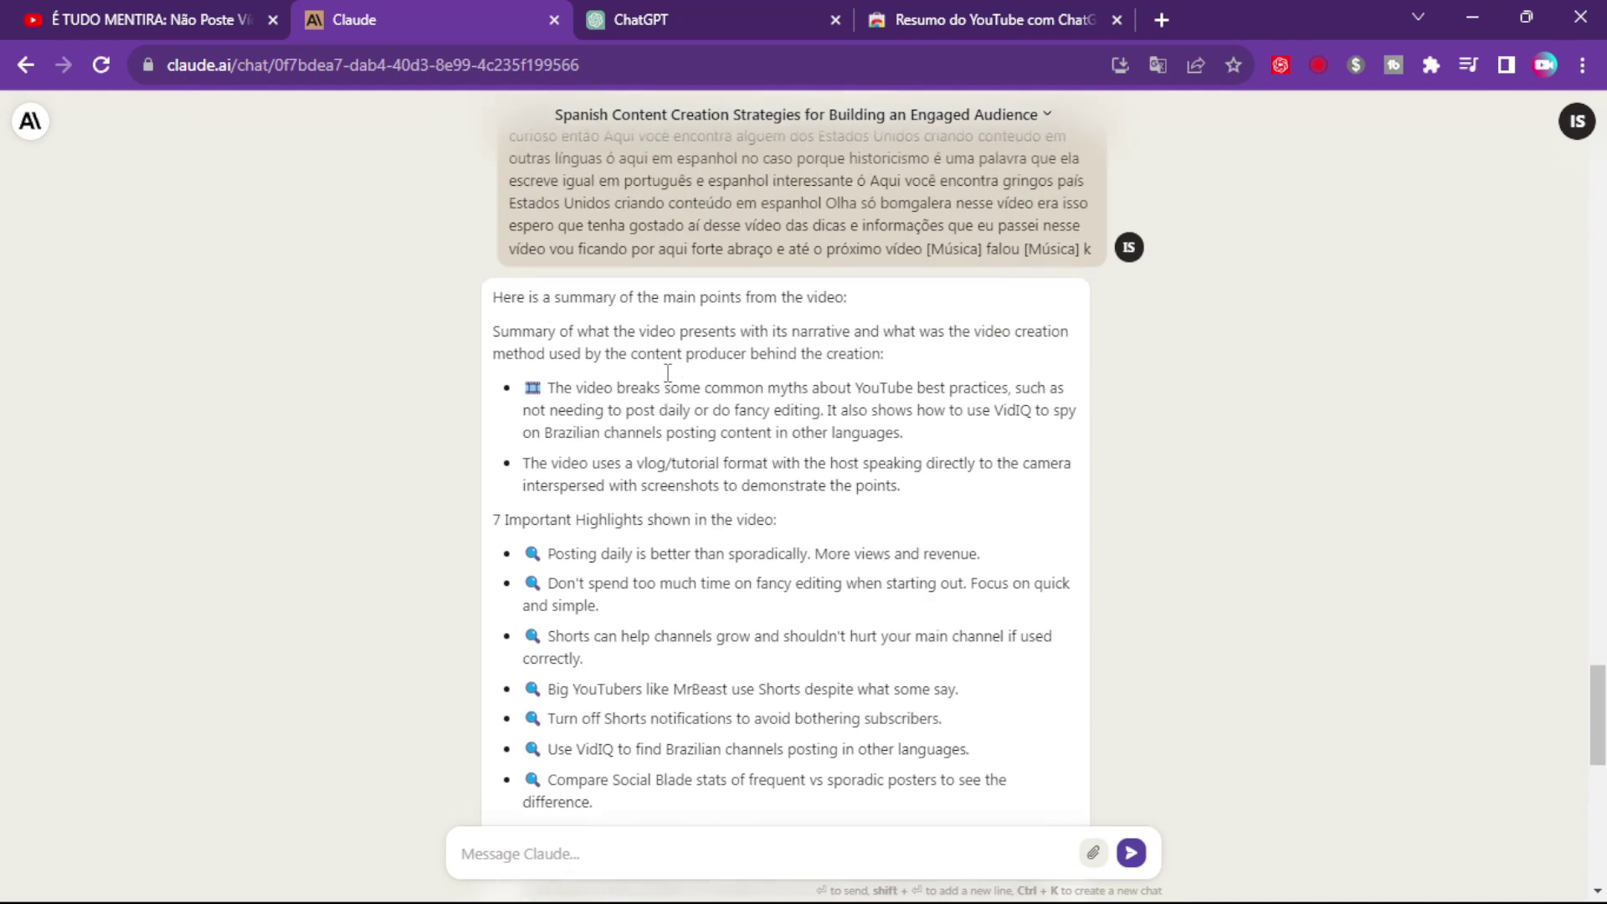
pyautogui.scroll(-3, 705, 494)
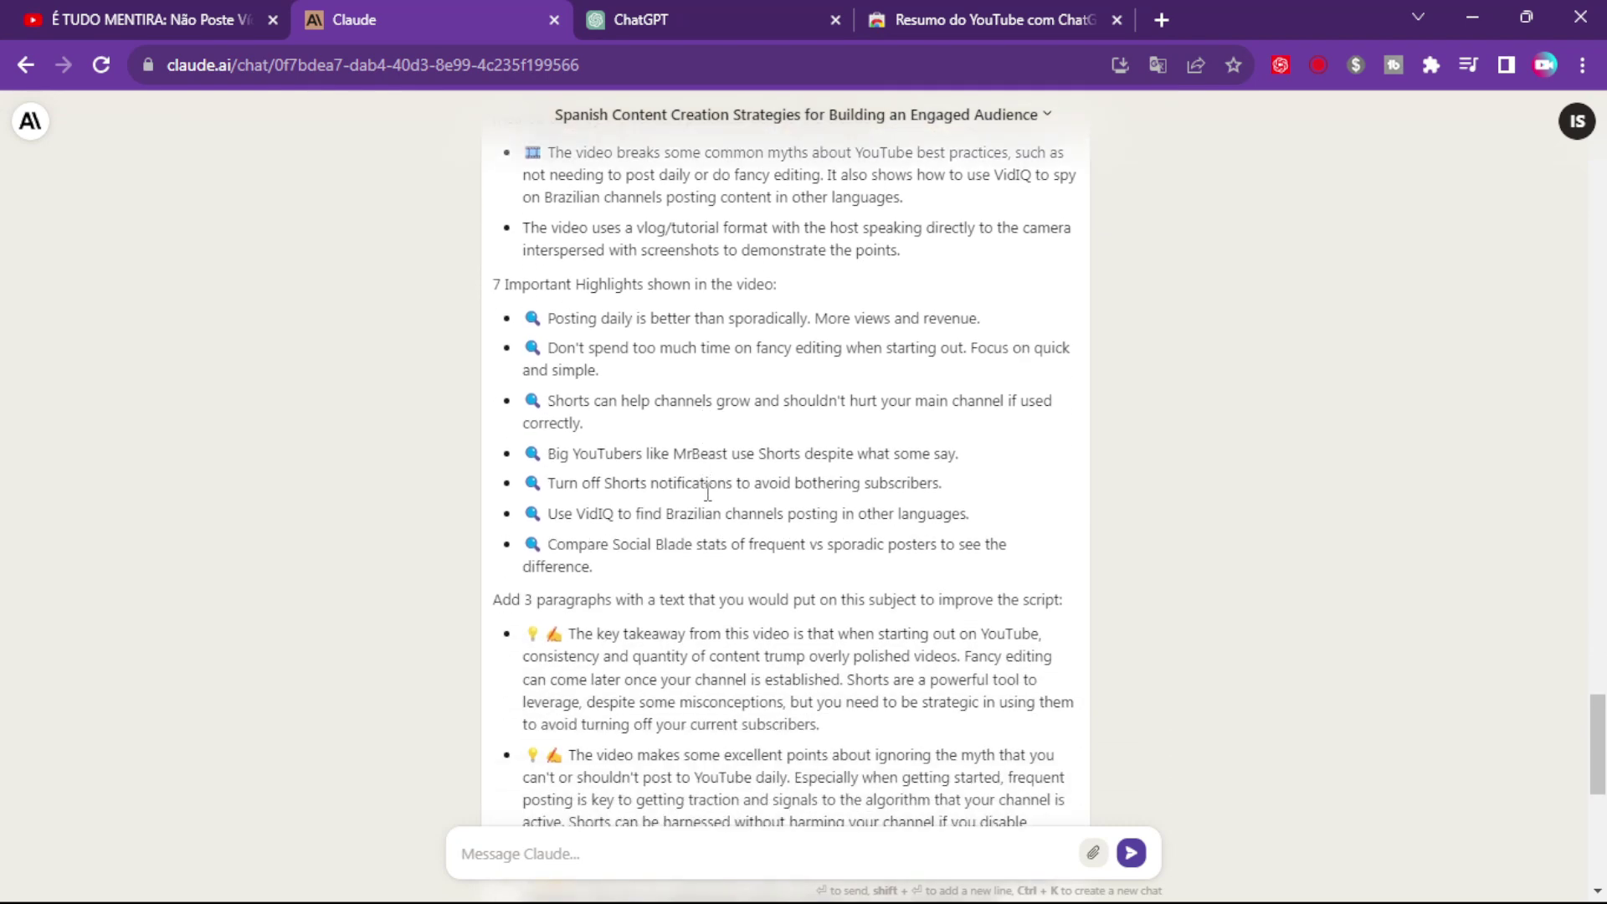
pyautogui.scroll(-9, 708, 490)
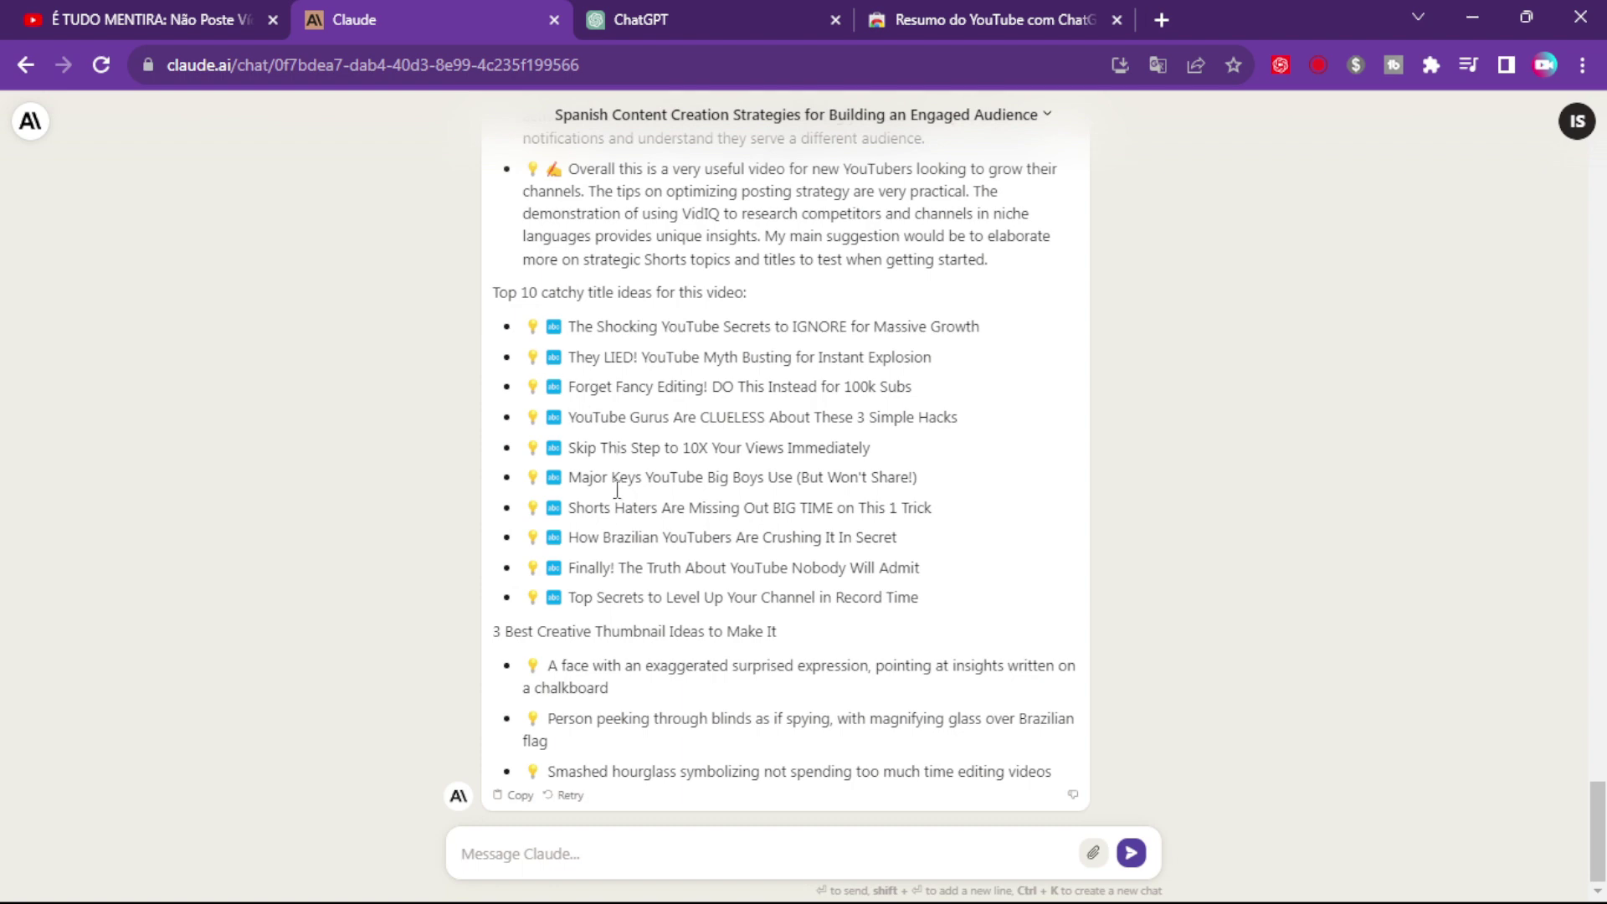
pyautogui.scroll(2, 753, 484)
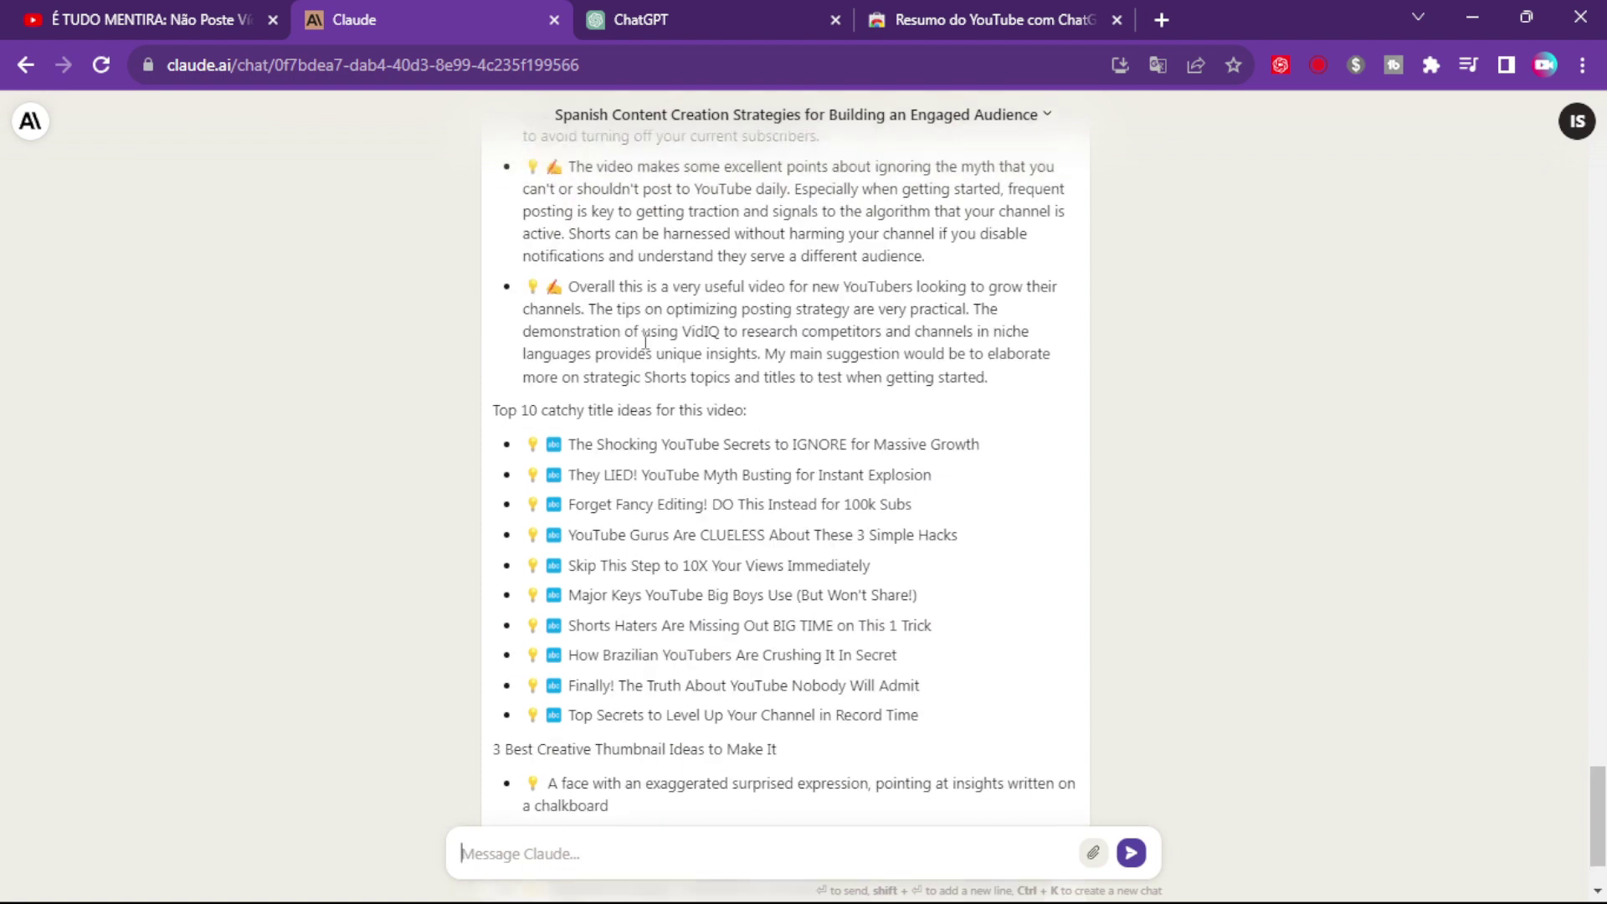
pyautogui.scroll(4, 644, 339)
pyautogui.scroll(6, 678, 327)
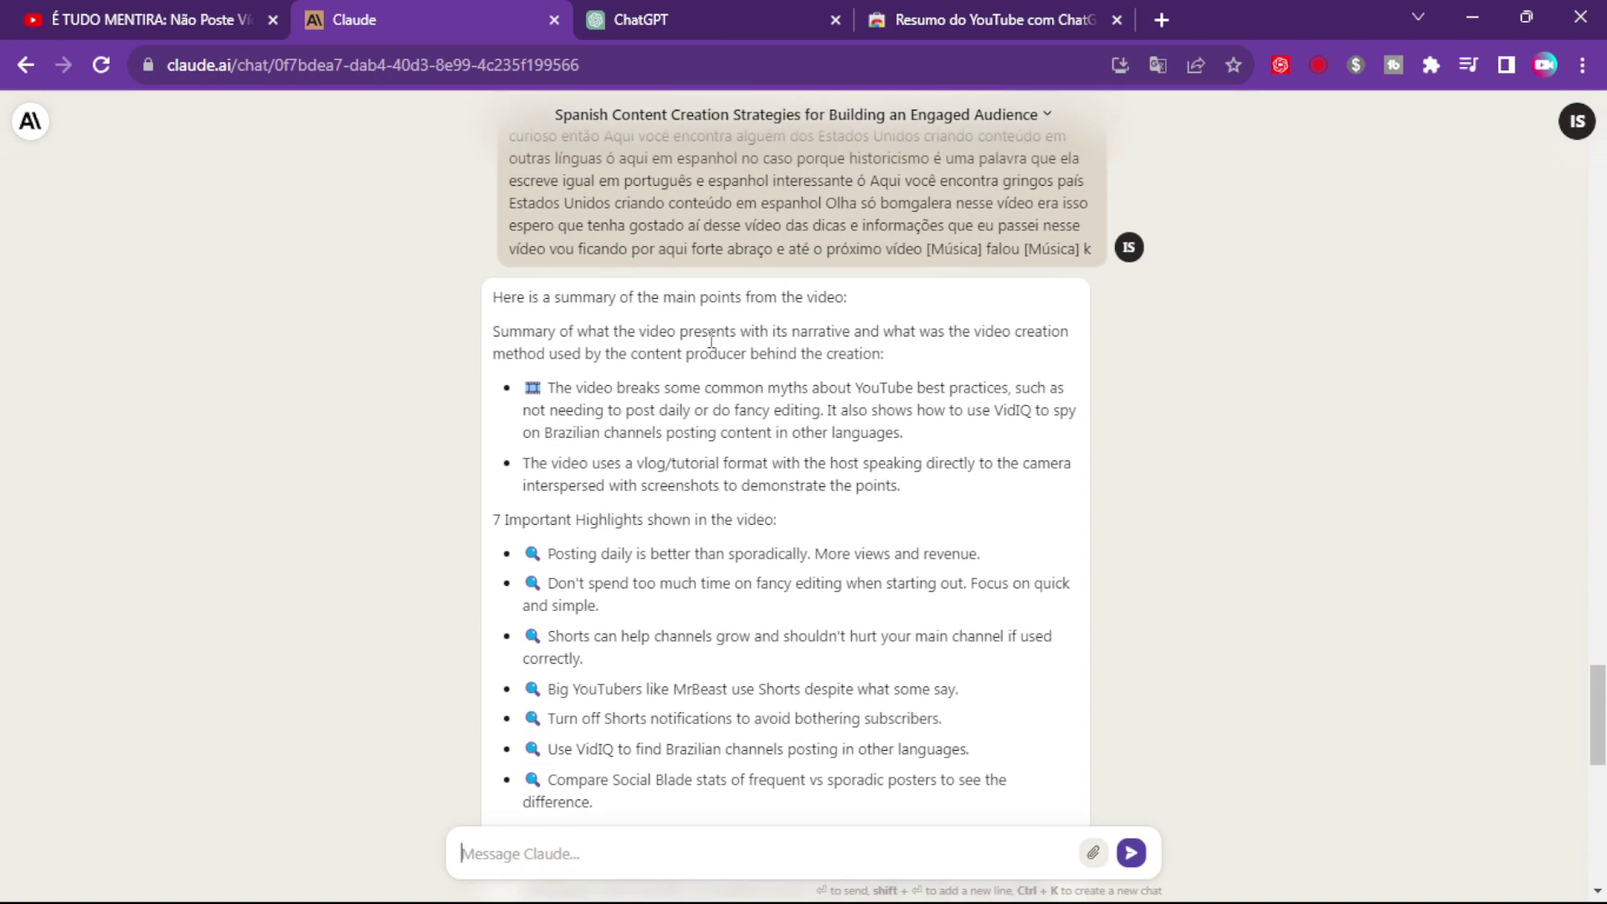
# Open the summary extension's settings from the YouTube video page and place that tab directly beside the video's tab
pyautogui.click(174, 16)
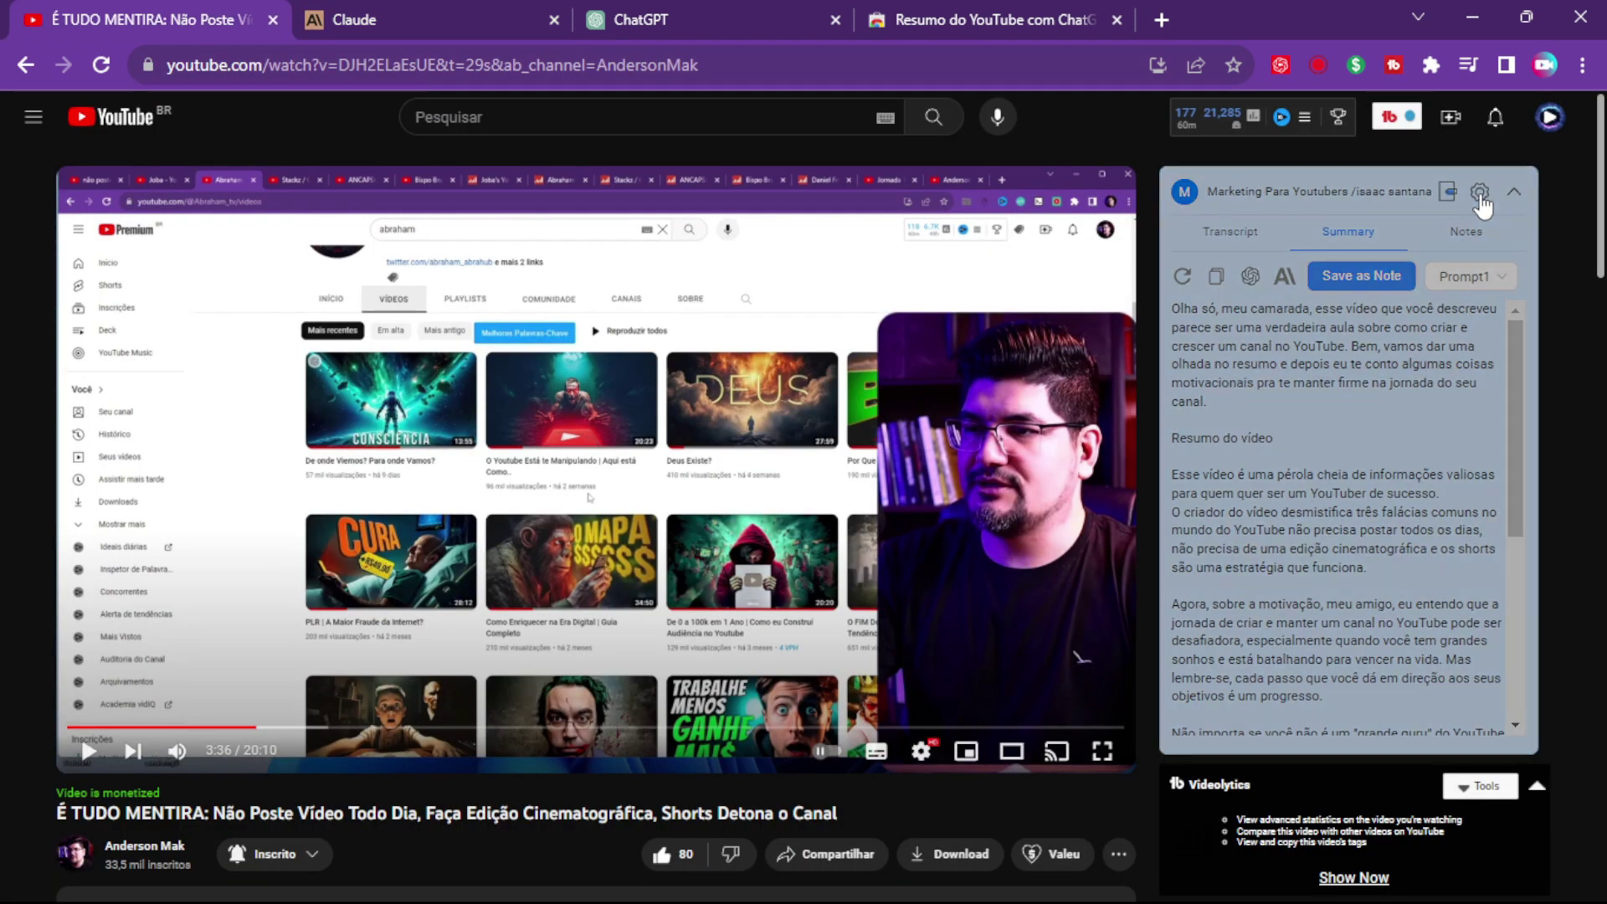
pyautogui.click(1480, 194)
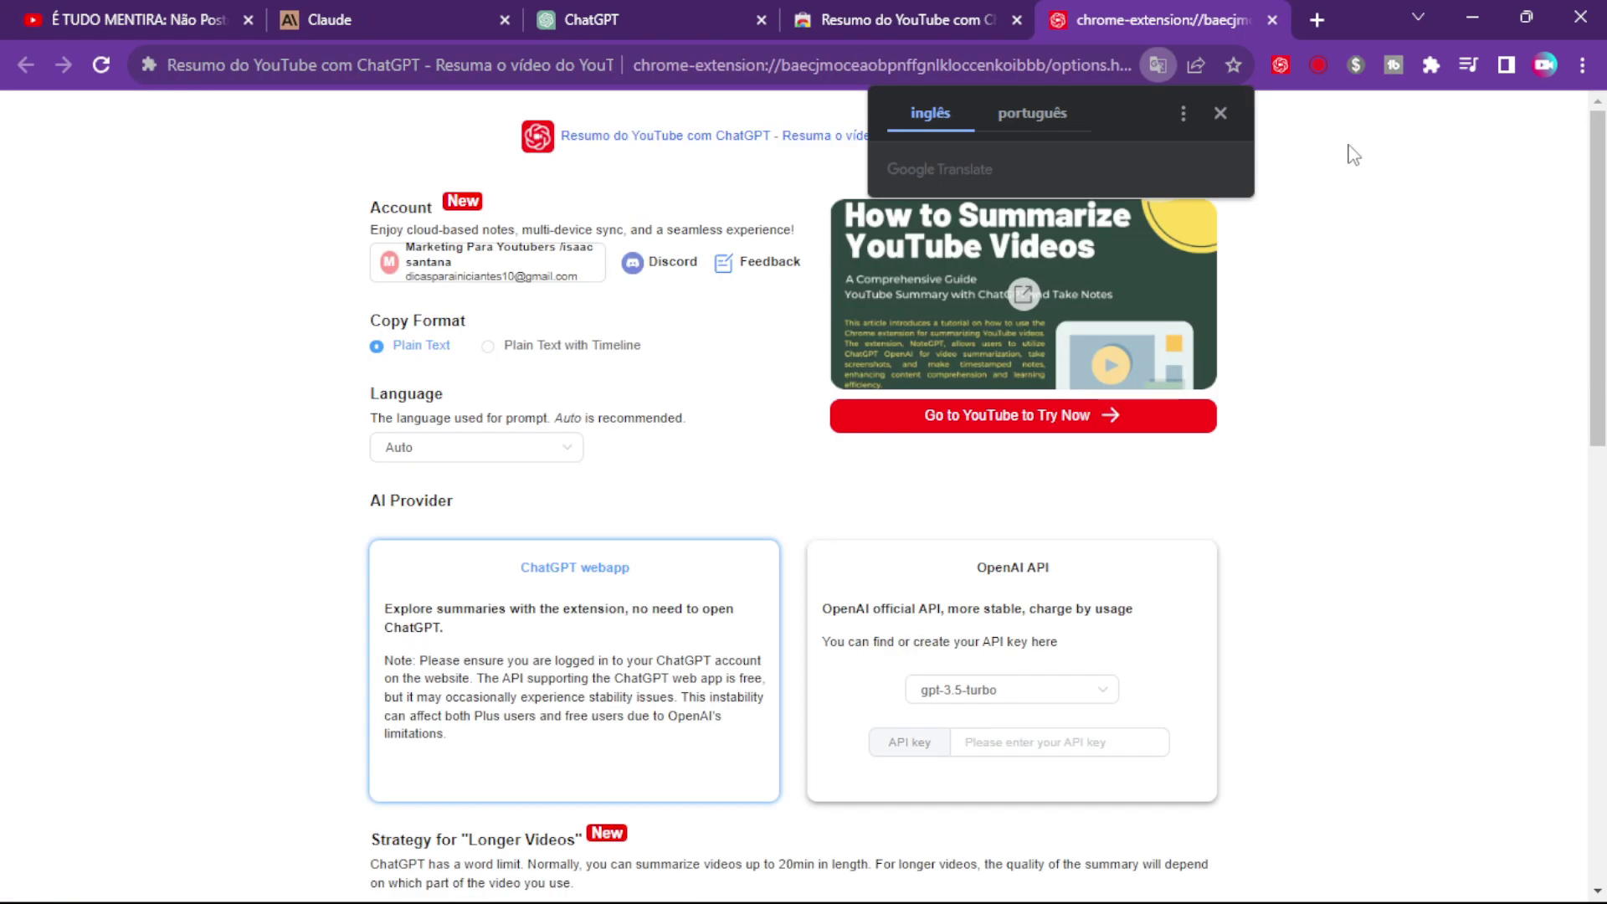
pyautogui.click(131, 18)
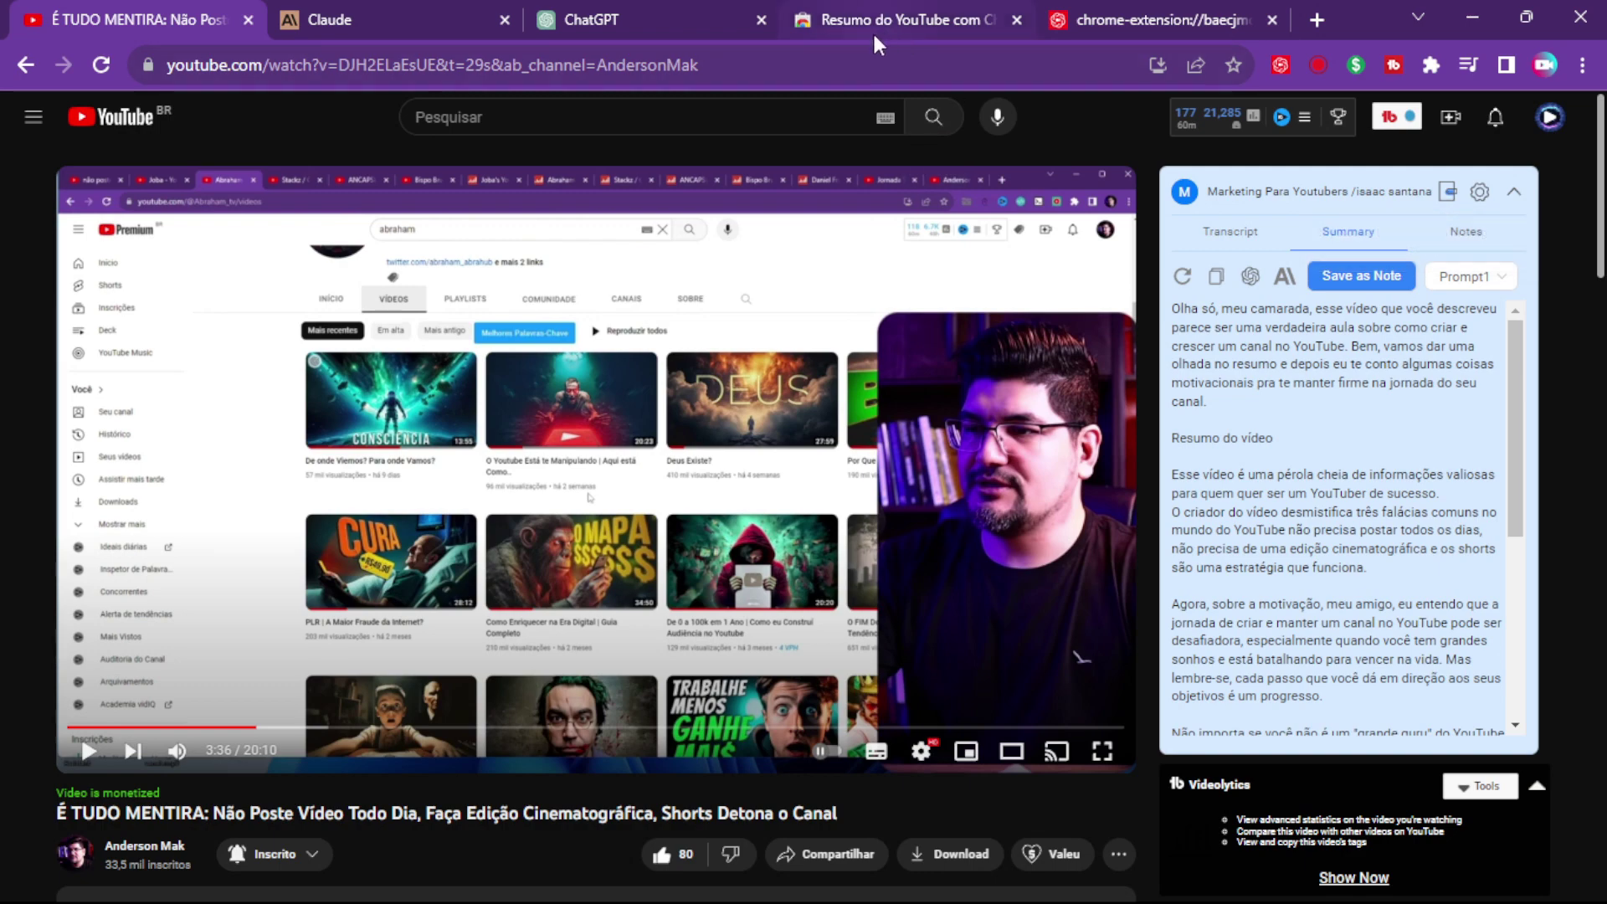
pyautogui.moveTo(1113, 33); pyautogui.dragTo(458, 33)
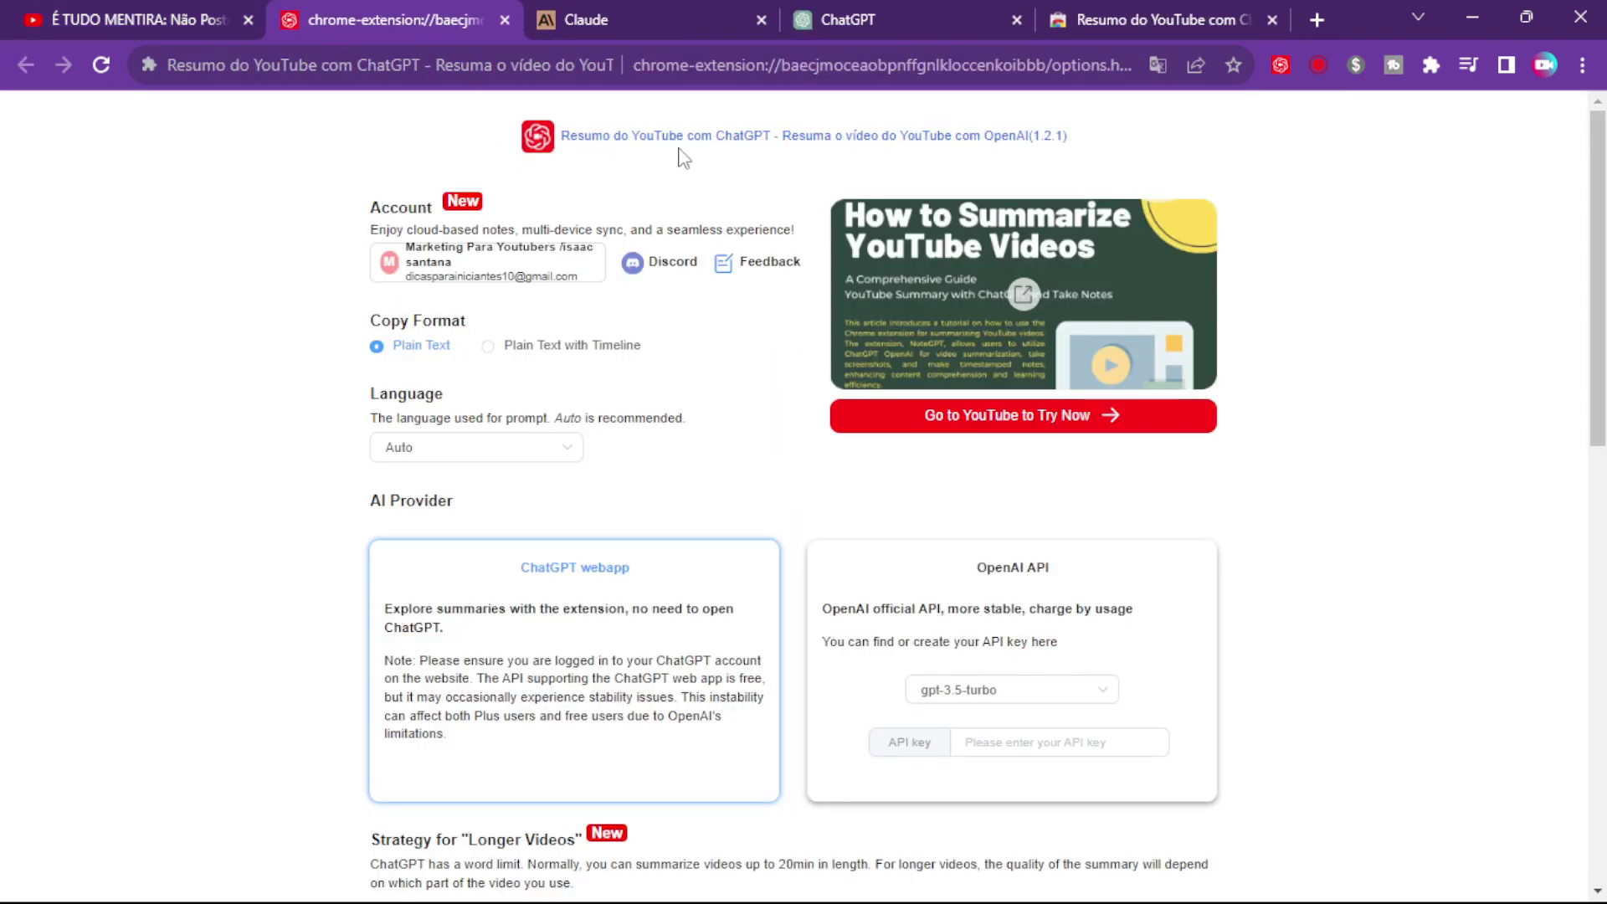
# Go to the Customize Prompt for Summary section on the extension's settings page
pyautogui.click(84, 15)
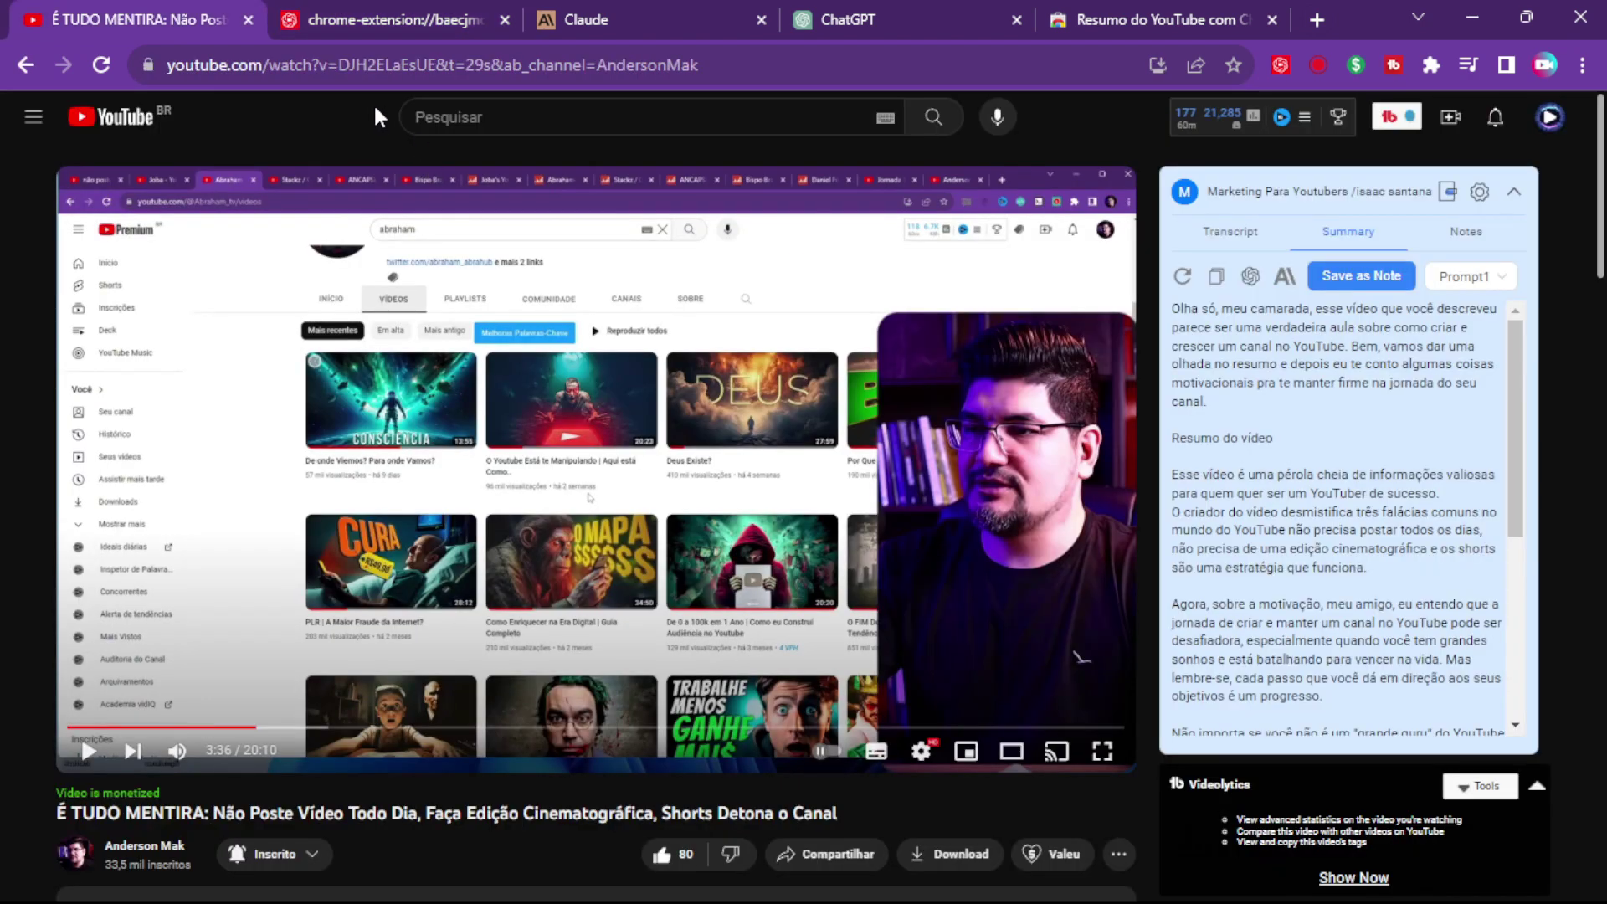
pyautogui.click(415, 15)
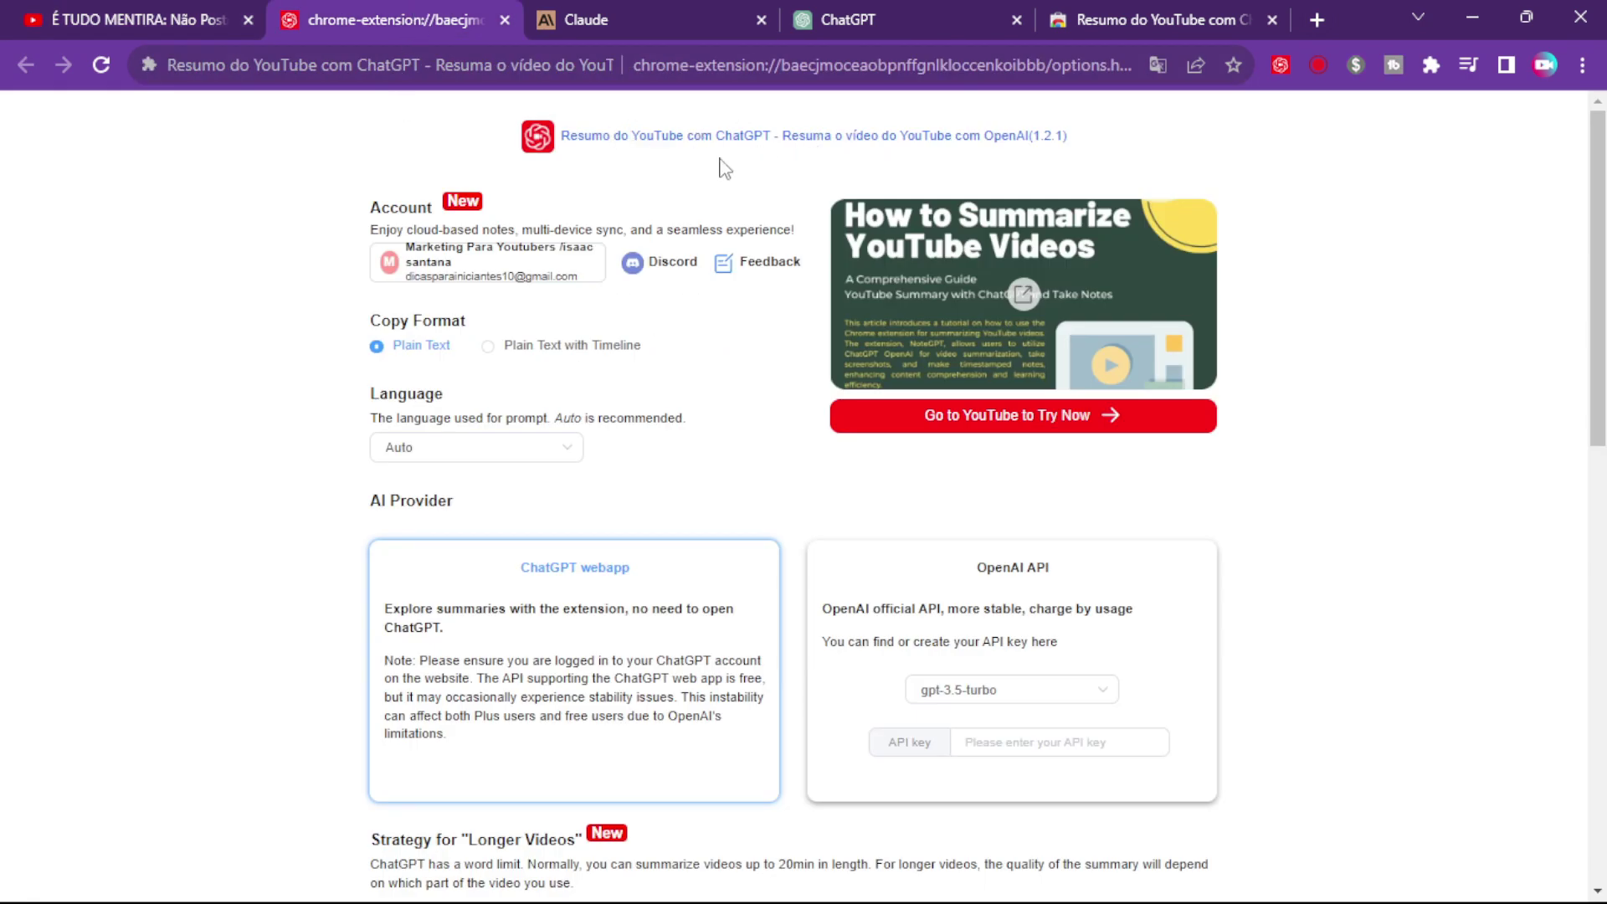
pyautogui.scroll(-10, 232, 333)
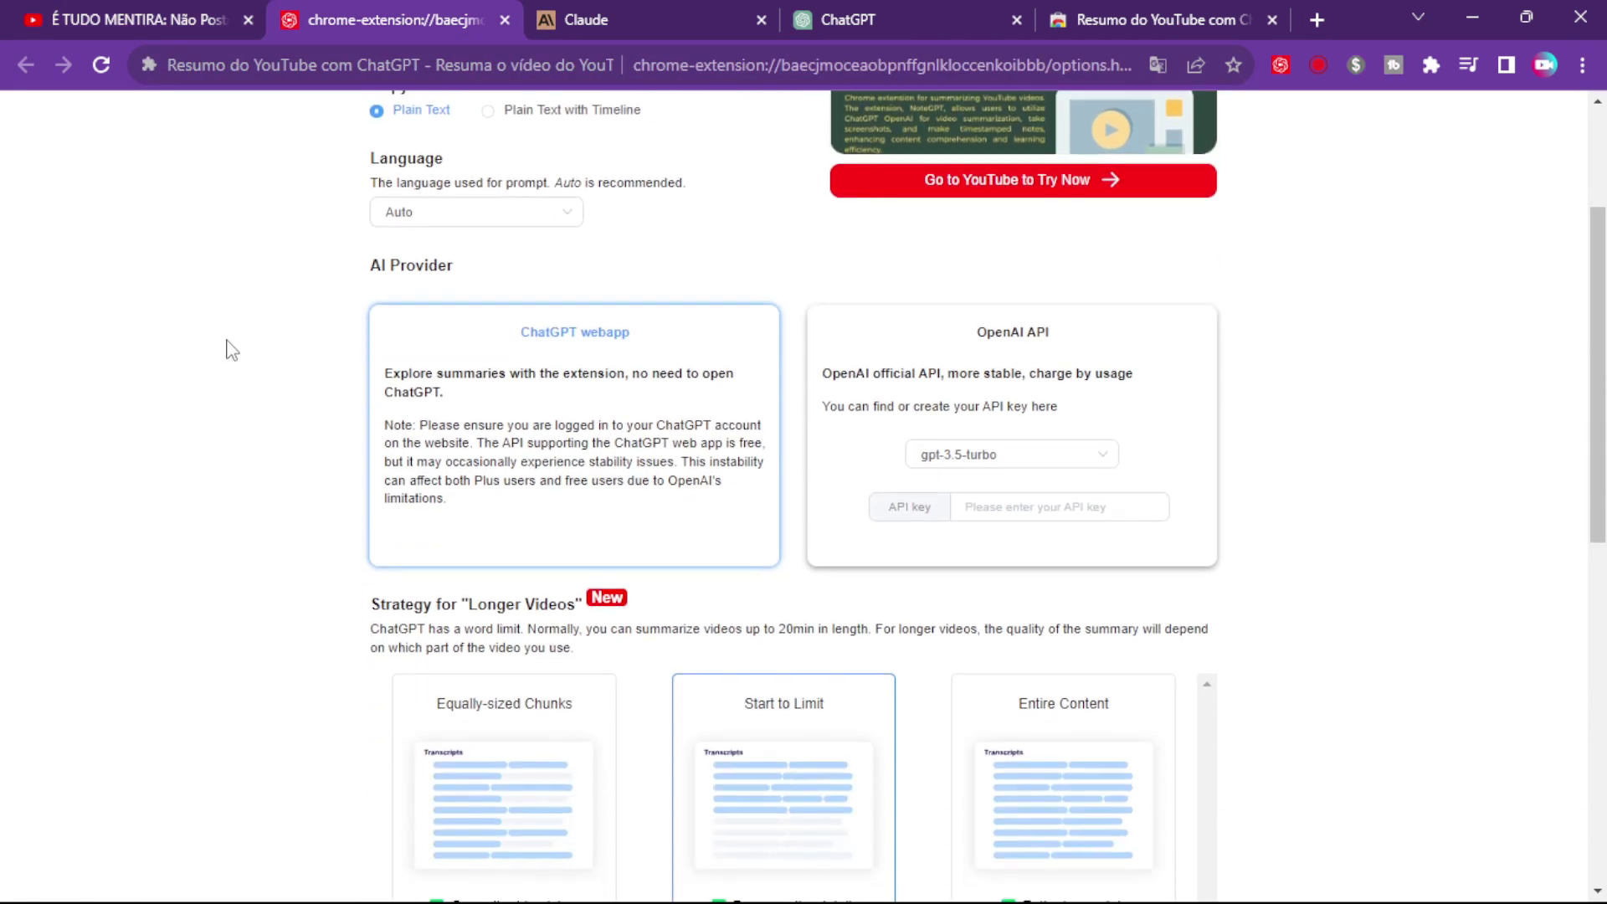
pyautogui.scroll(1, 233, 350)
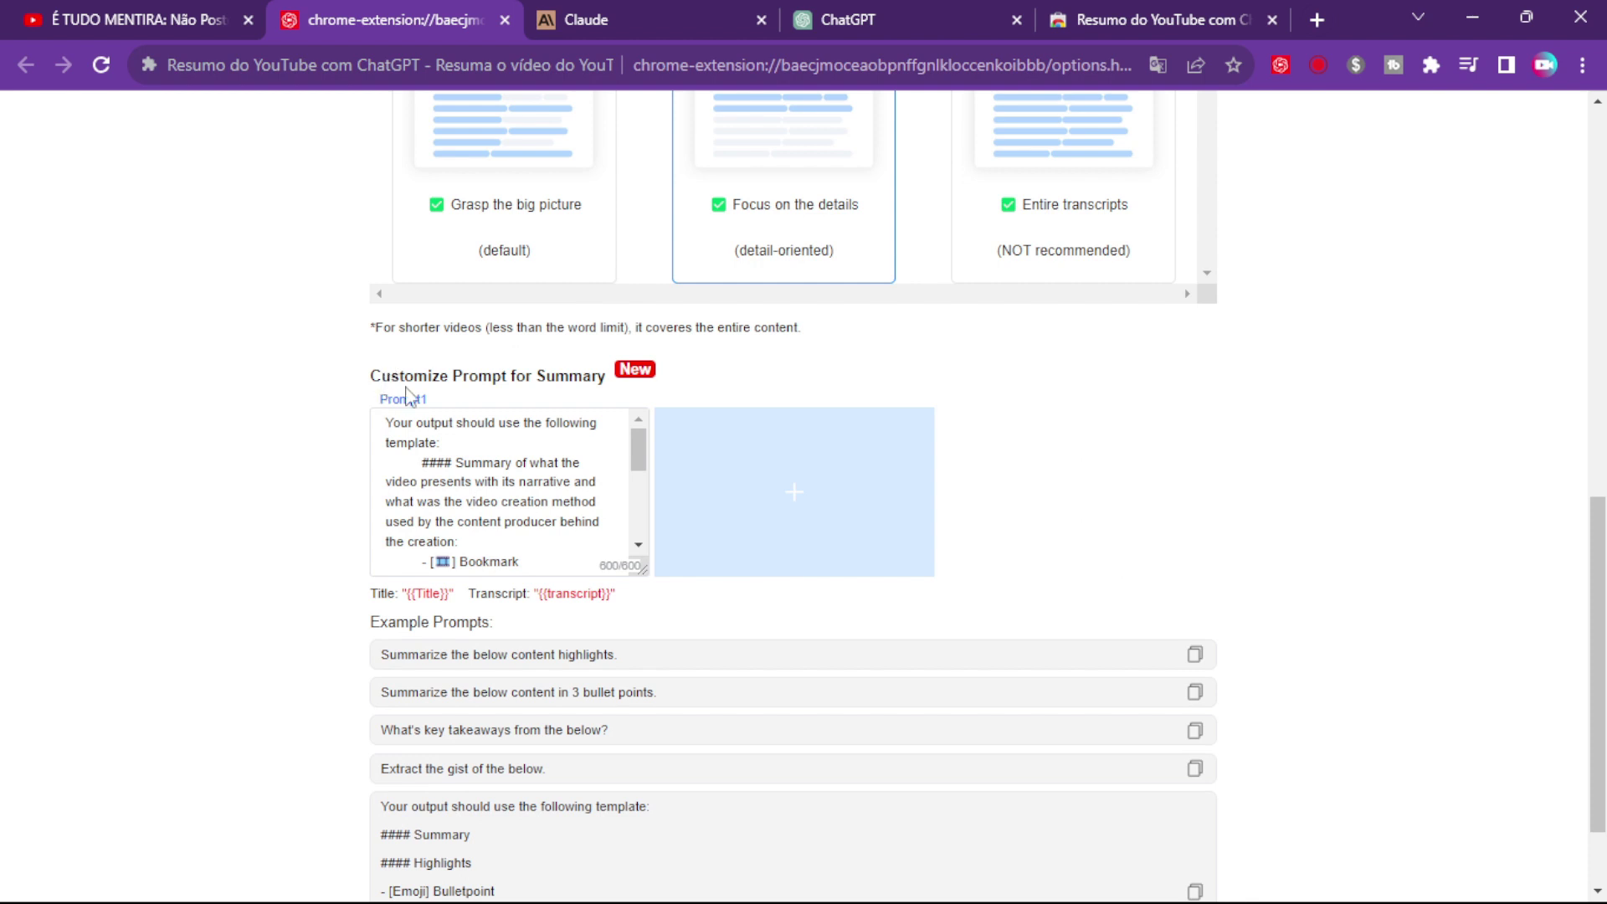
pyautogui.rightClick(329, 382)
pyautogui.click(351, 586)
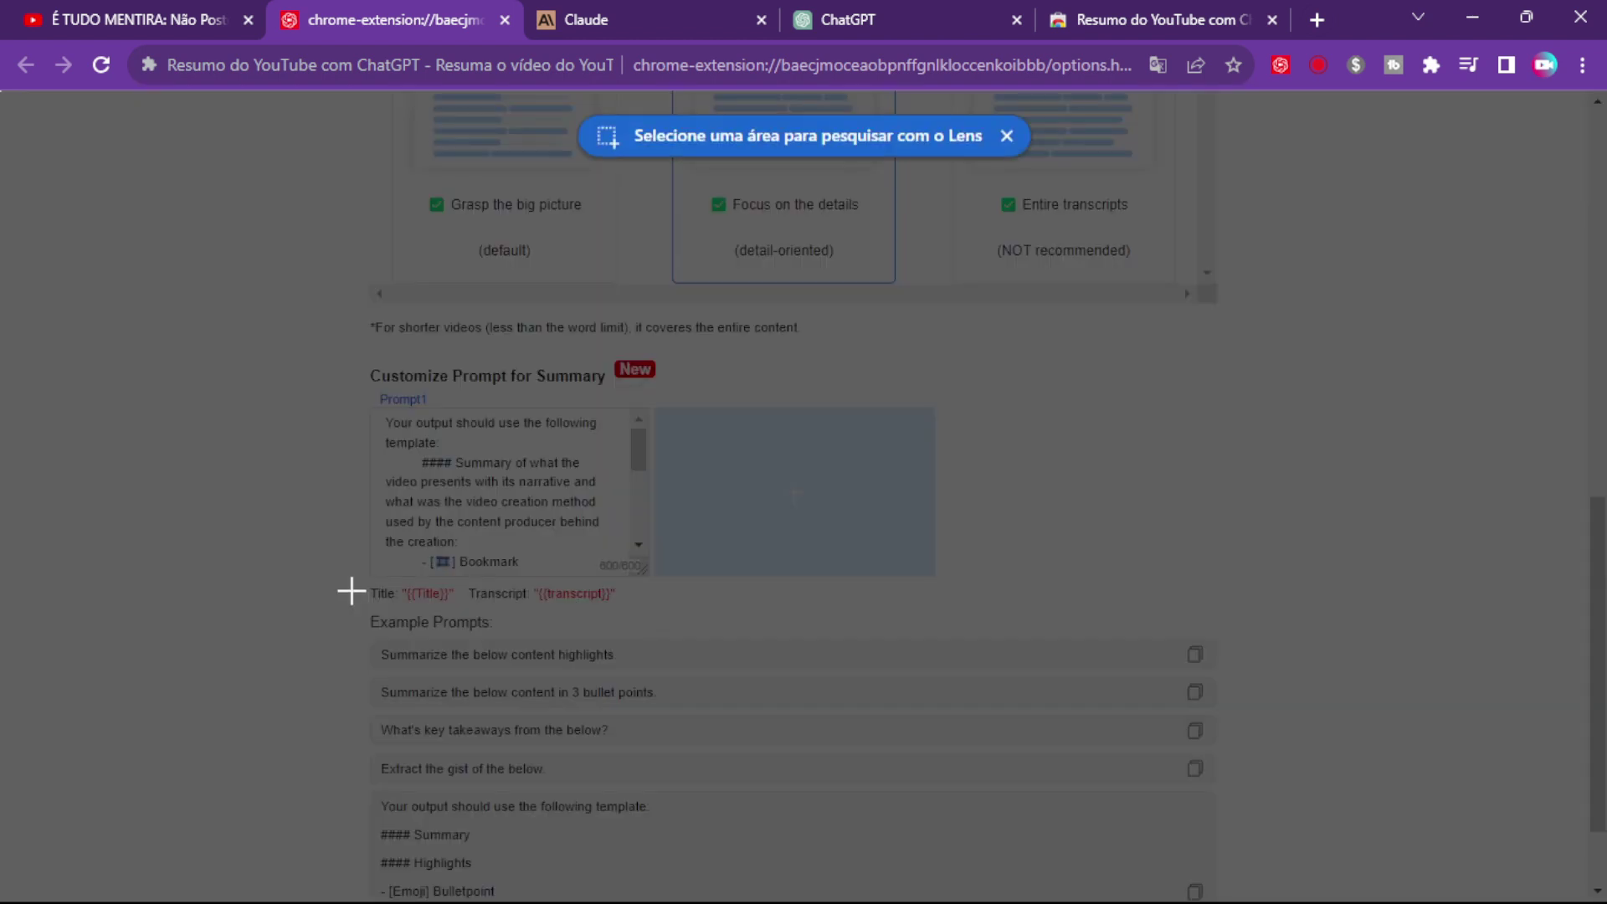
pyautogui.click(1007, 137)
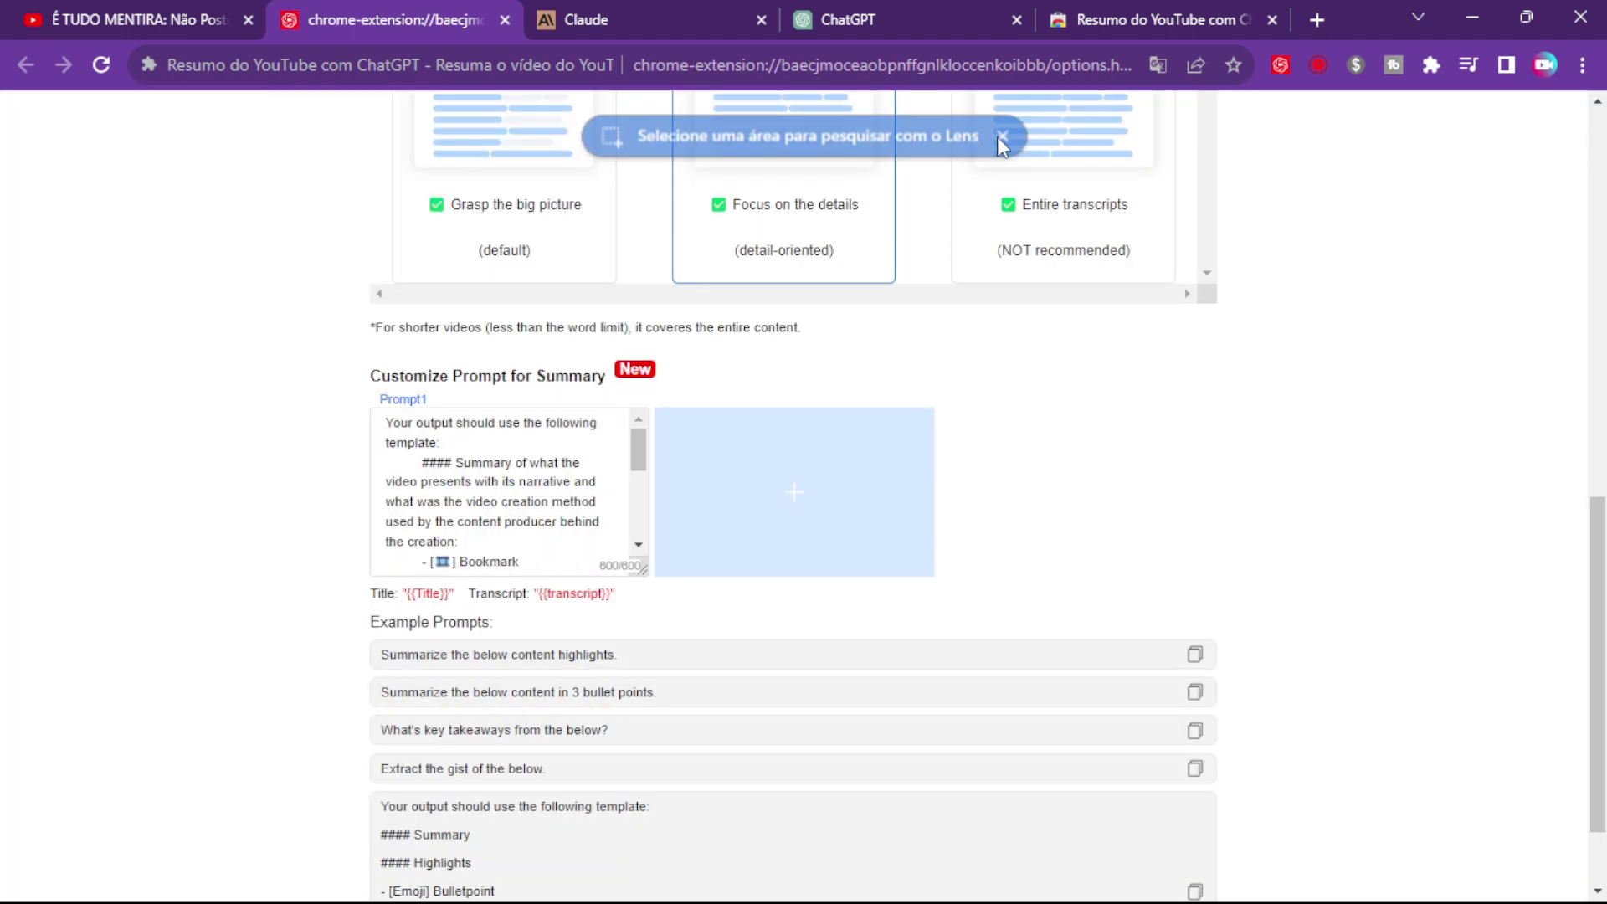
# Translate the extension's settings page into Portuguese
pyautogui.rightClick(241, 365)
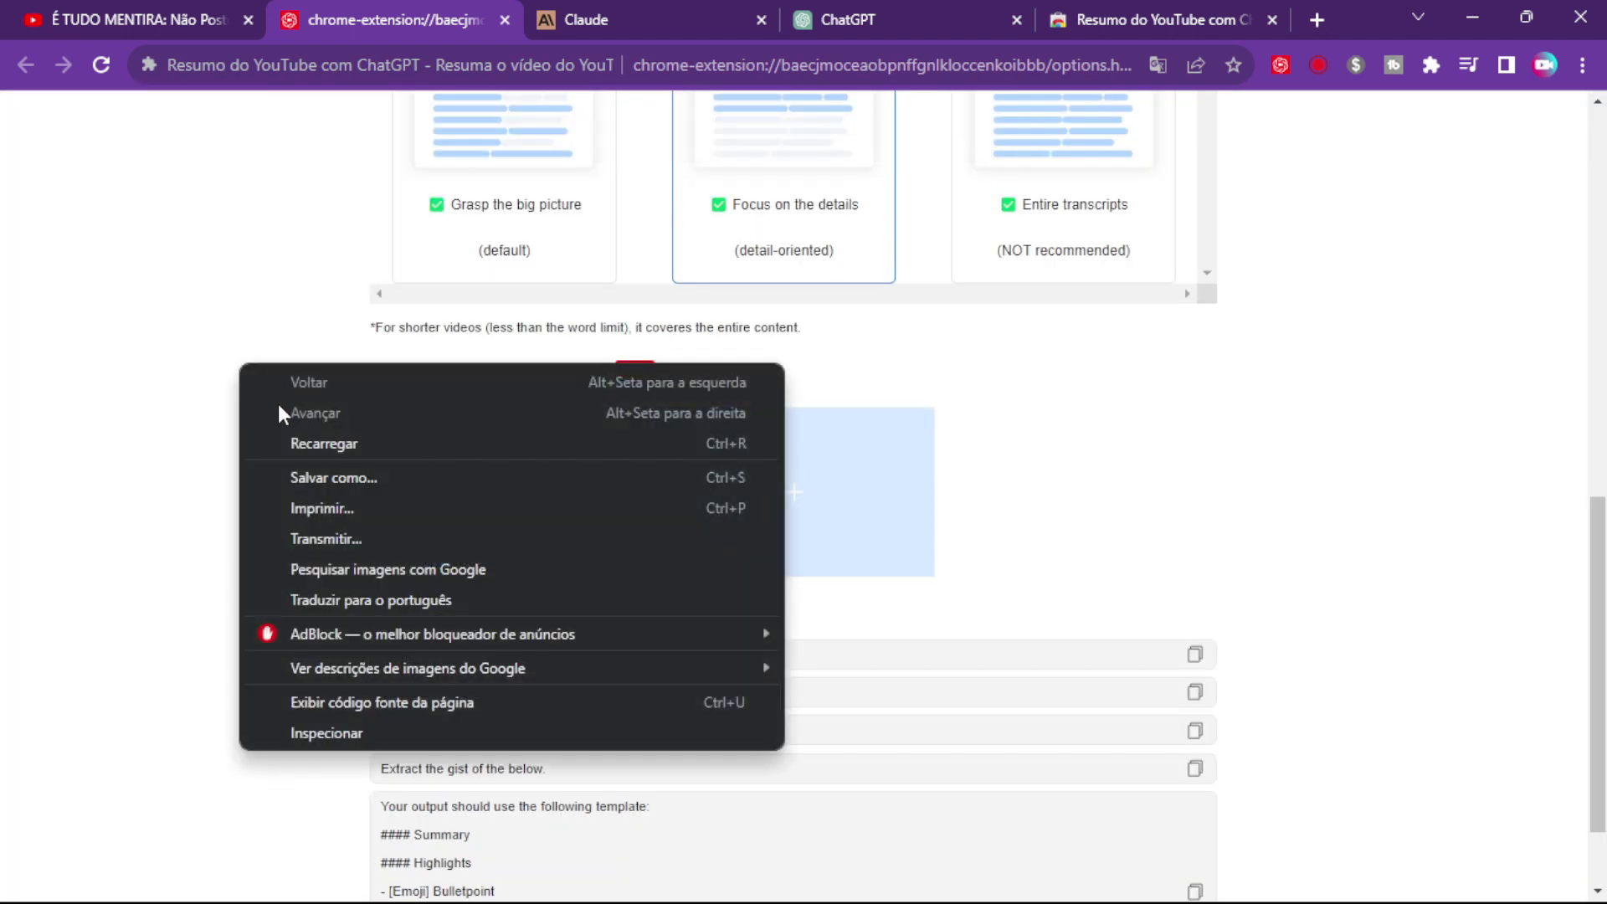
pyautogui.click(284, 599)
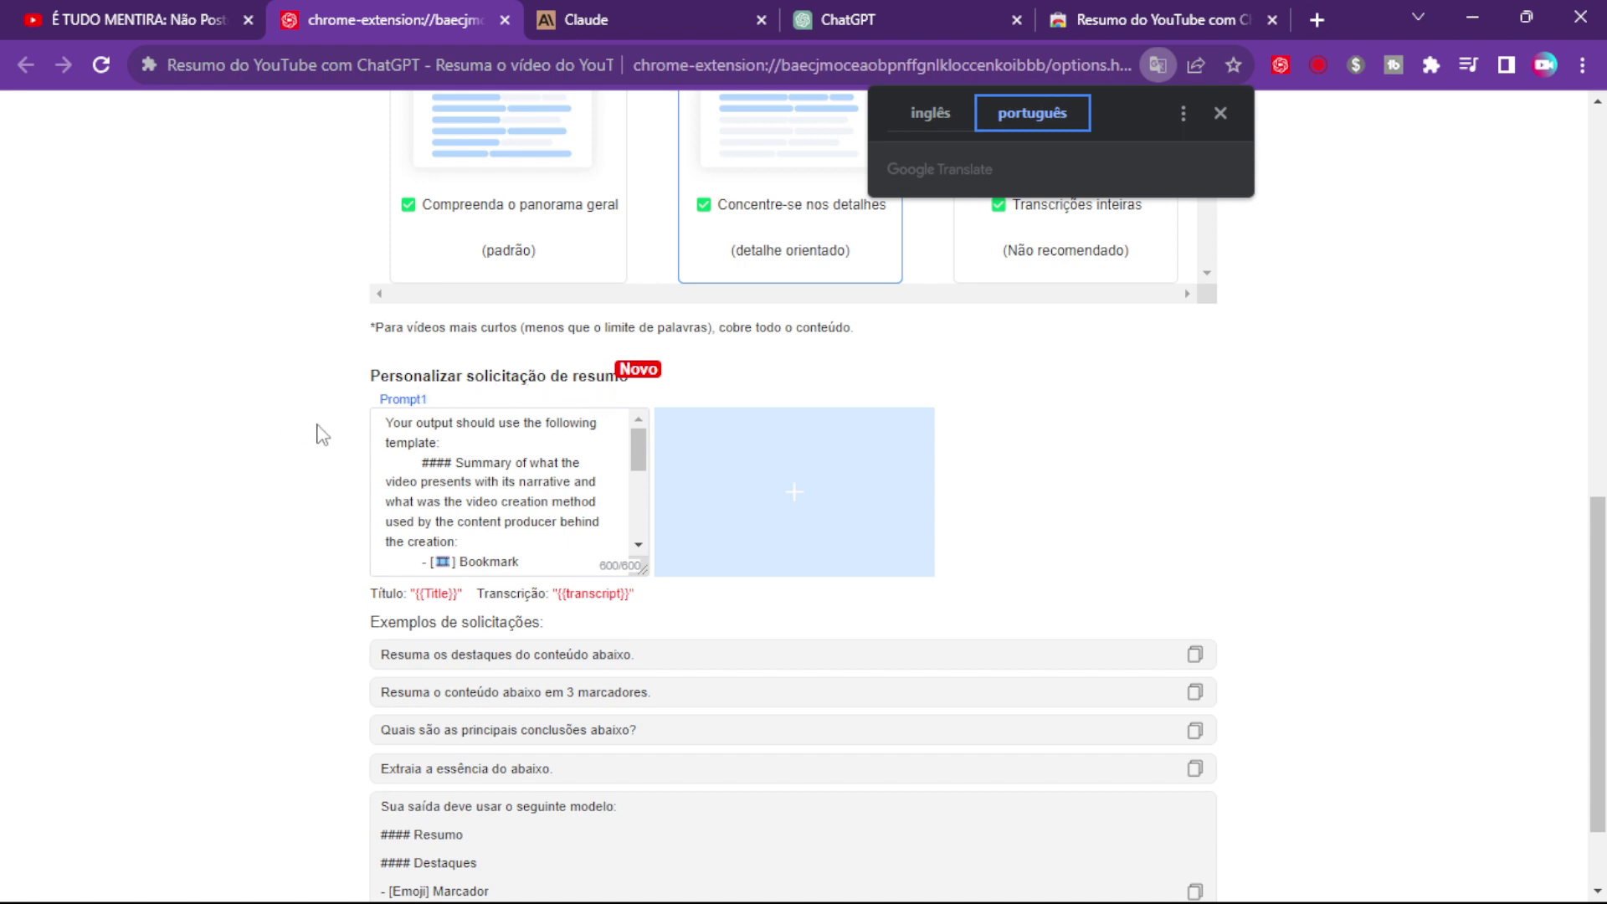
pyautogui.scroll(4, 452, 492)
pyautogui.scroll(-4, 331, 447)
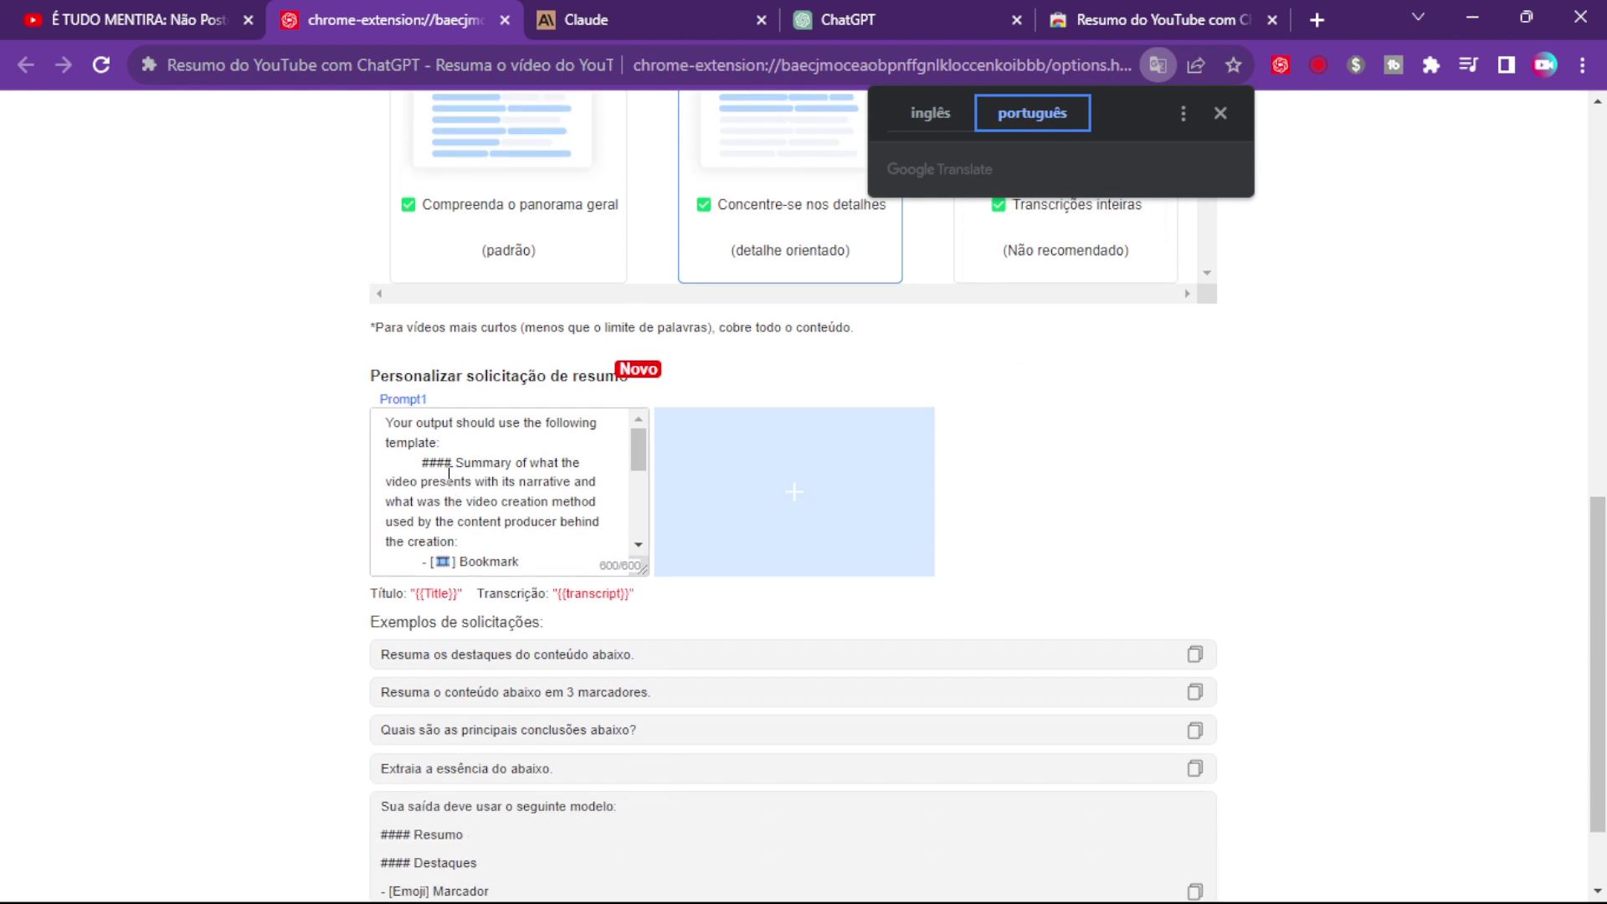
# Copy the entire text of Prompt1 from the custom summary prompt section
pyautogui.scroll(-2, 330, 447)
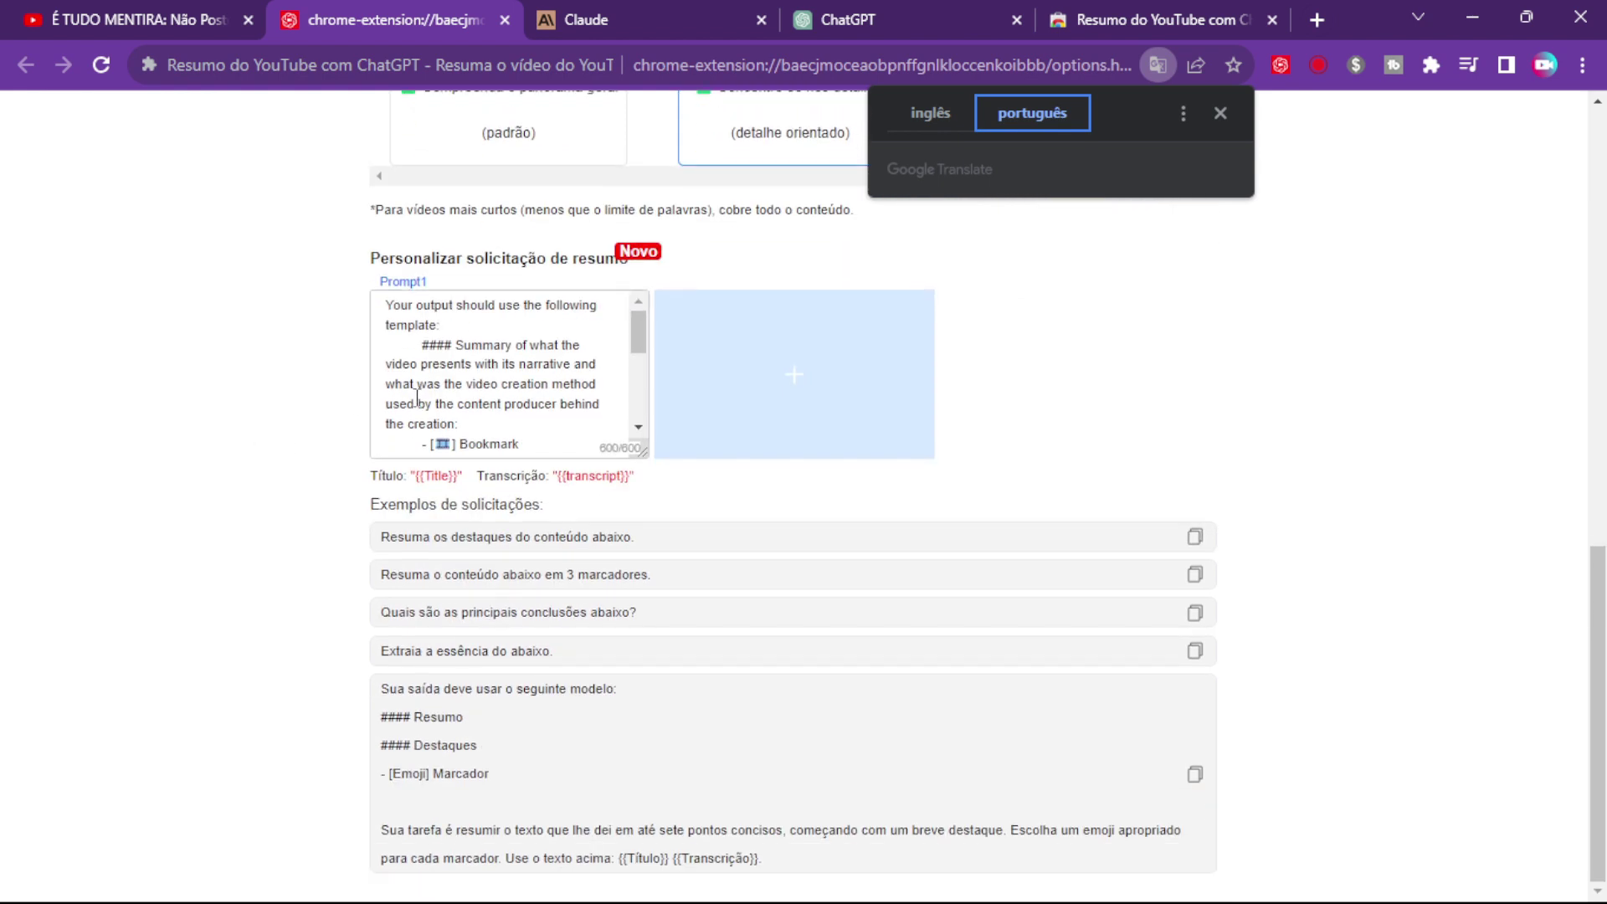
pyautogui.moveTo(384, 297); pyautogui.dragTo(570, 426)
pyautogui.rightClick(456, 378)
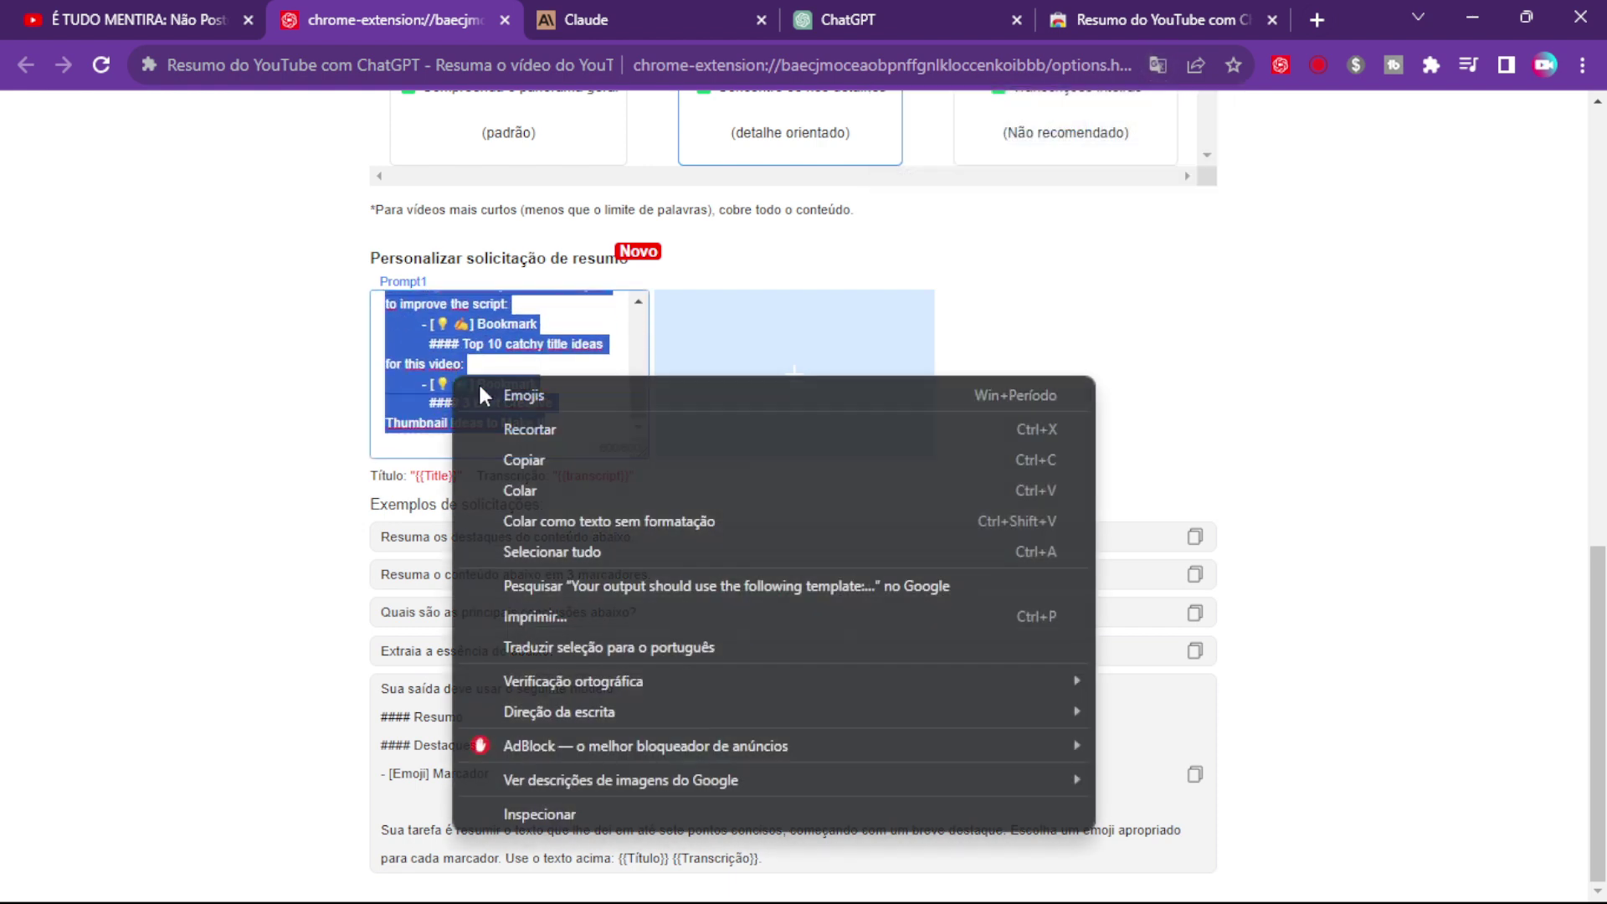
pyautogui.click(513, 464)
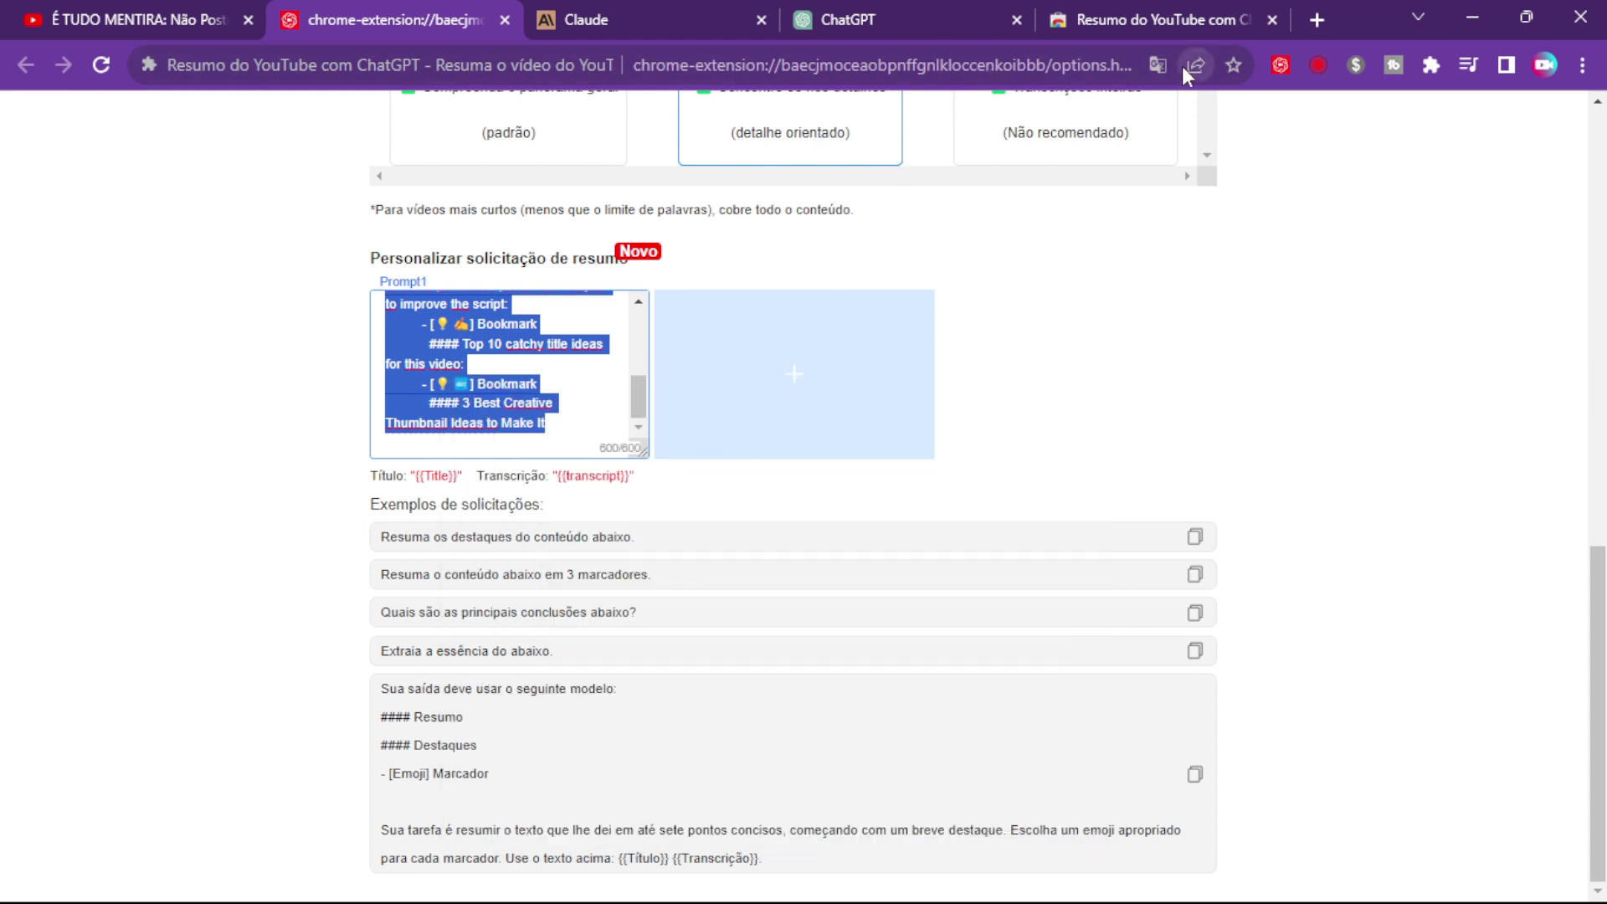
# Open Google Translate in a new browser tab
pyautogui.click(1316, 21)
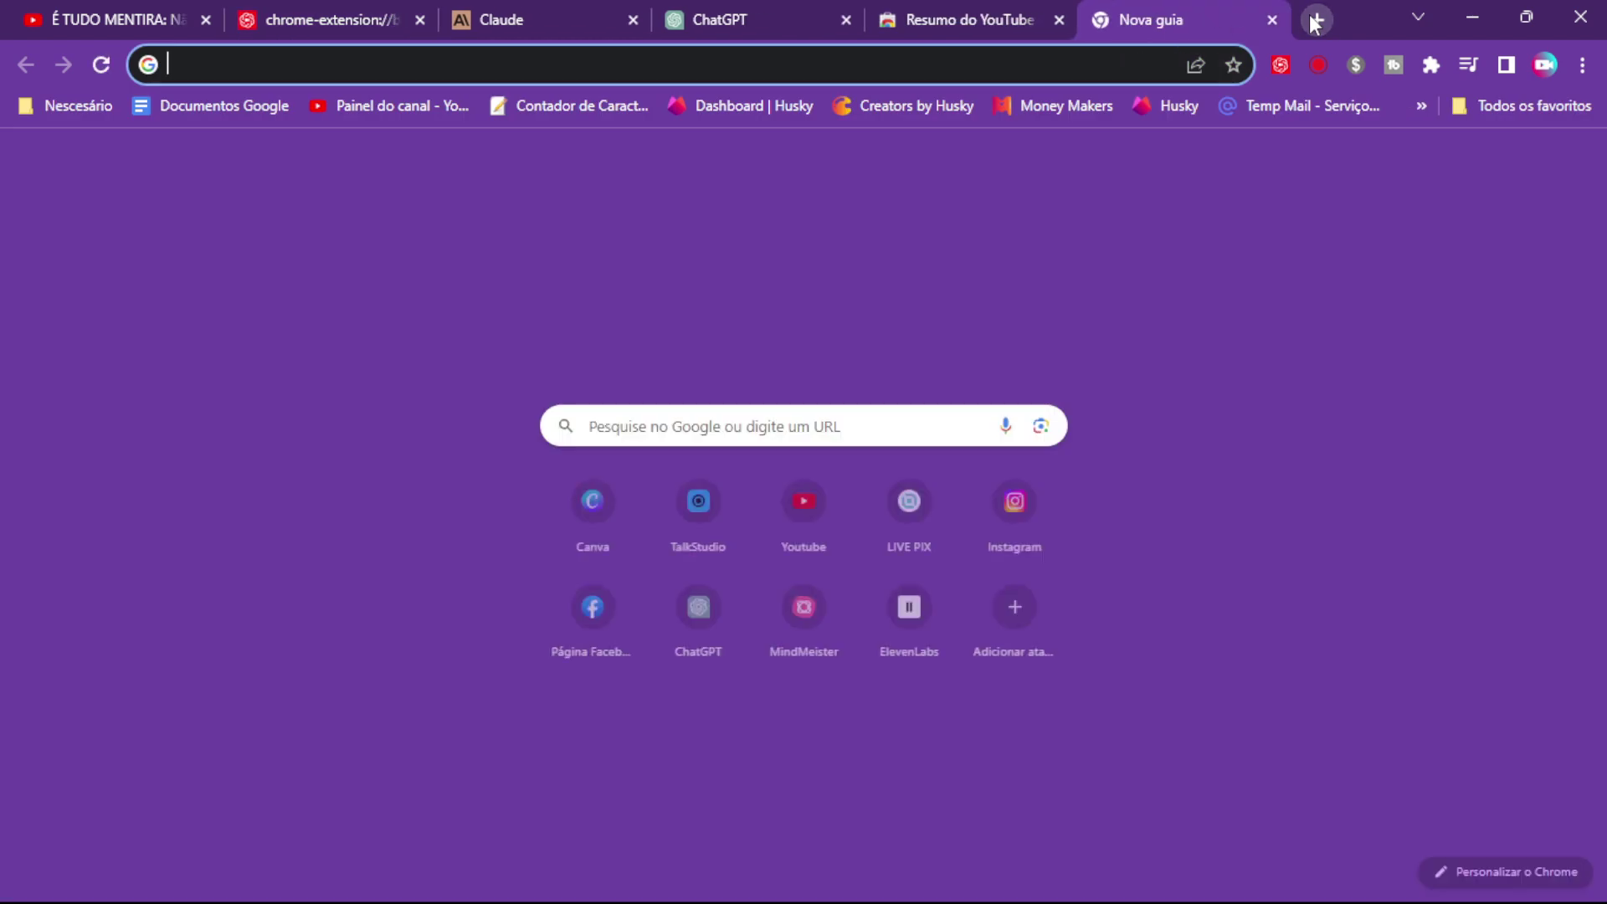
pyautogui.click(1530, 159)
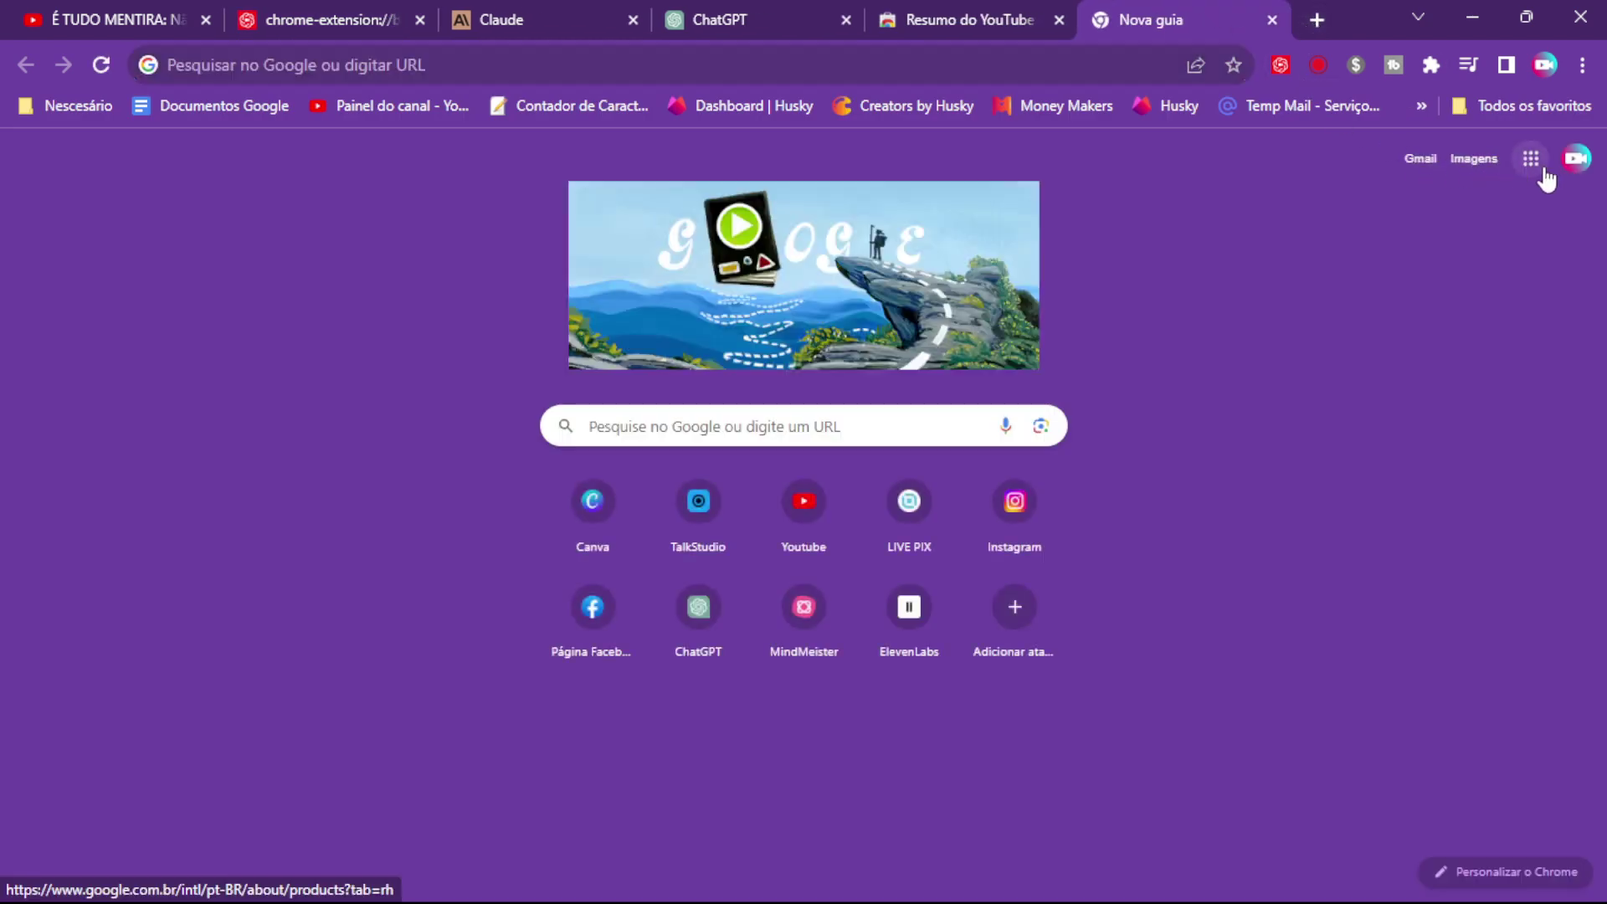
pyautogui.click(1452, 257)
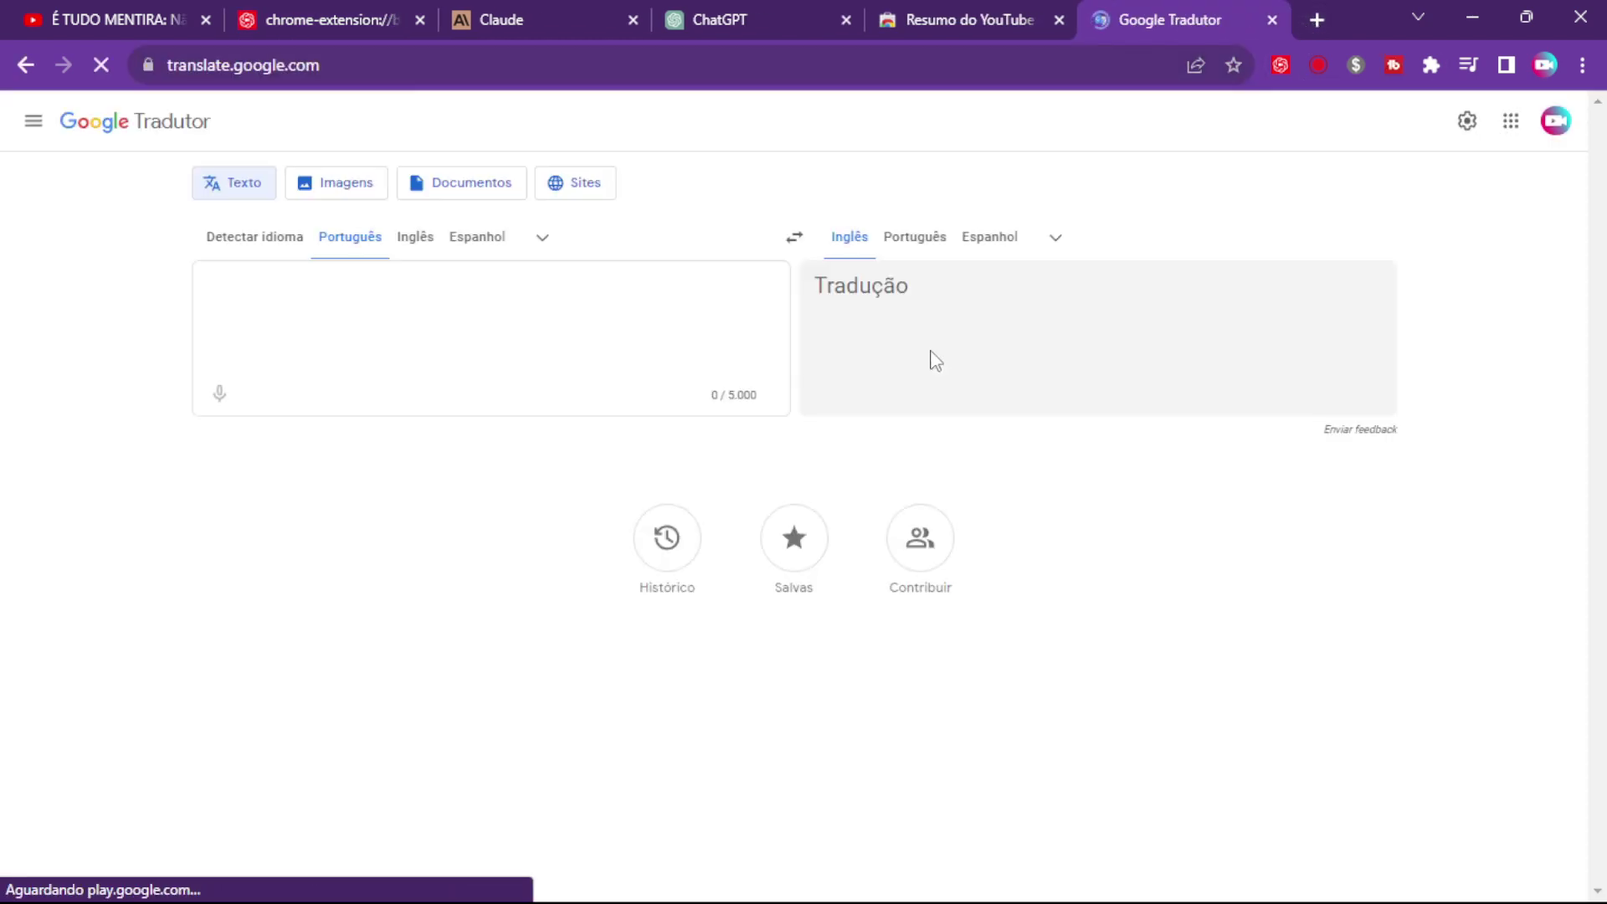
# Paste the copied Prompt1 text into the translator and translate it from English to Portuguese
pyautogui.rightClick(381, 292)
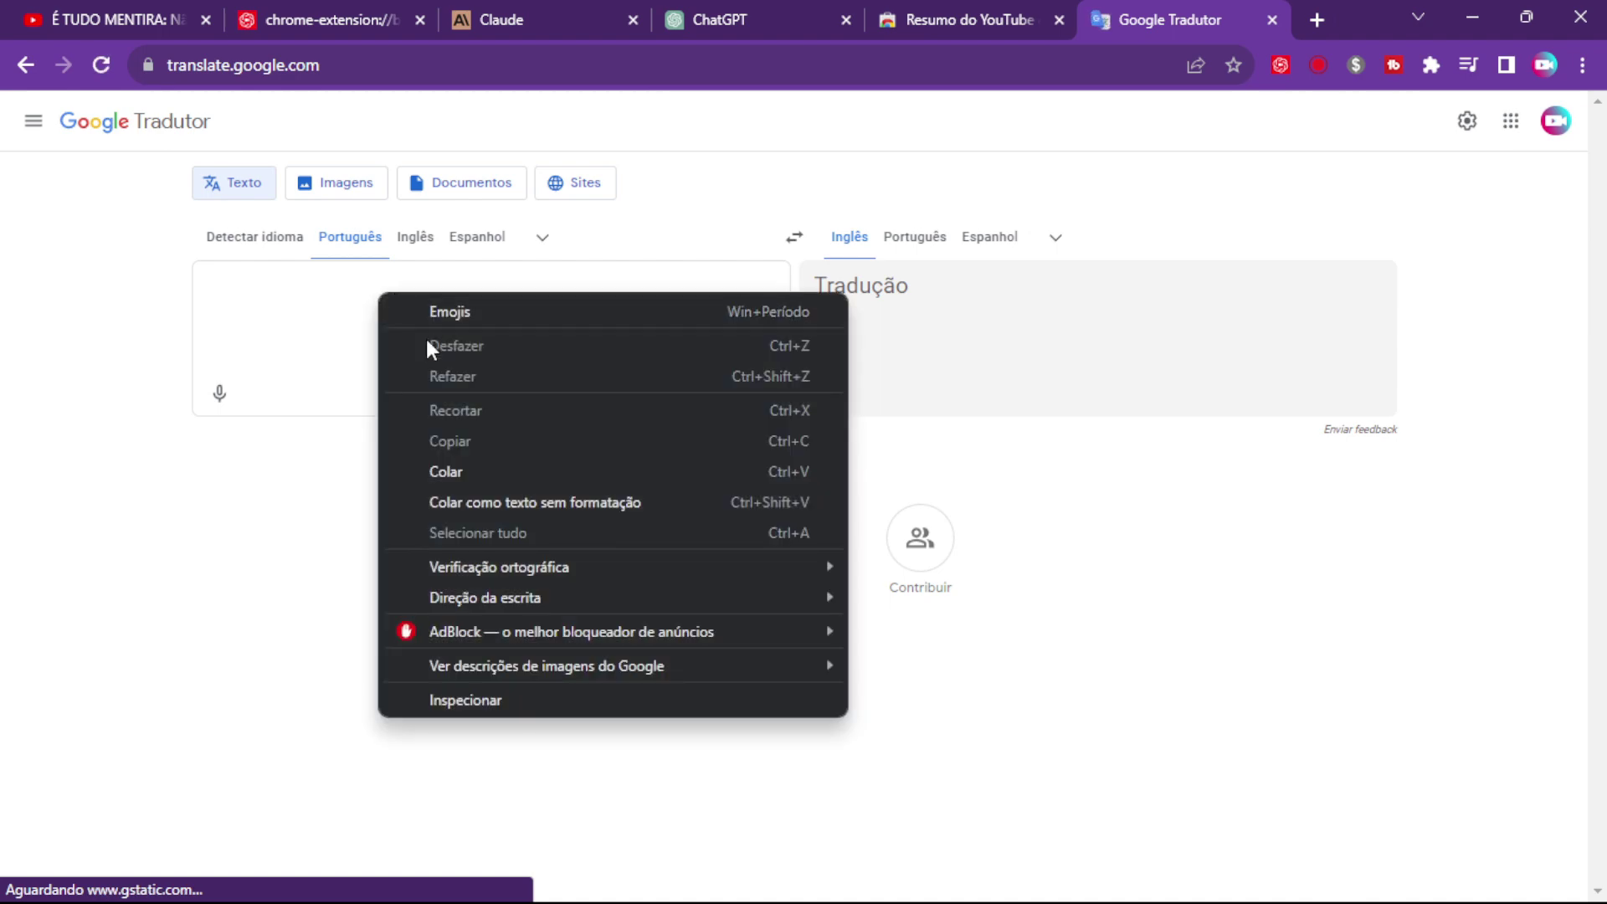
pyautogui.click(452, 464)
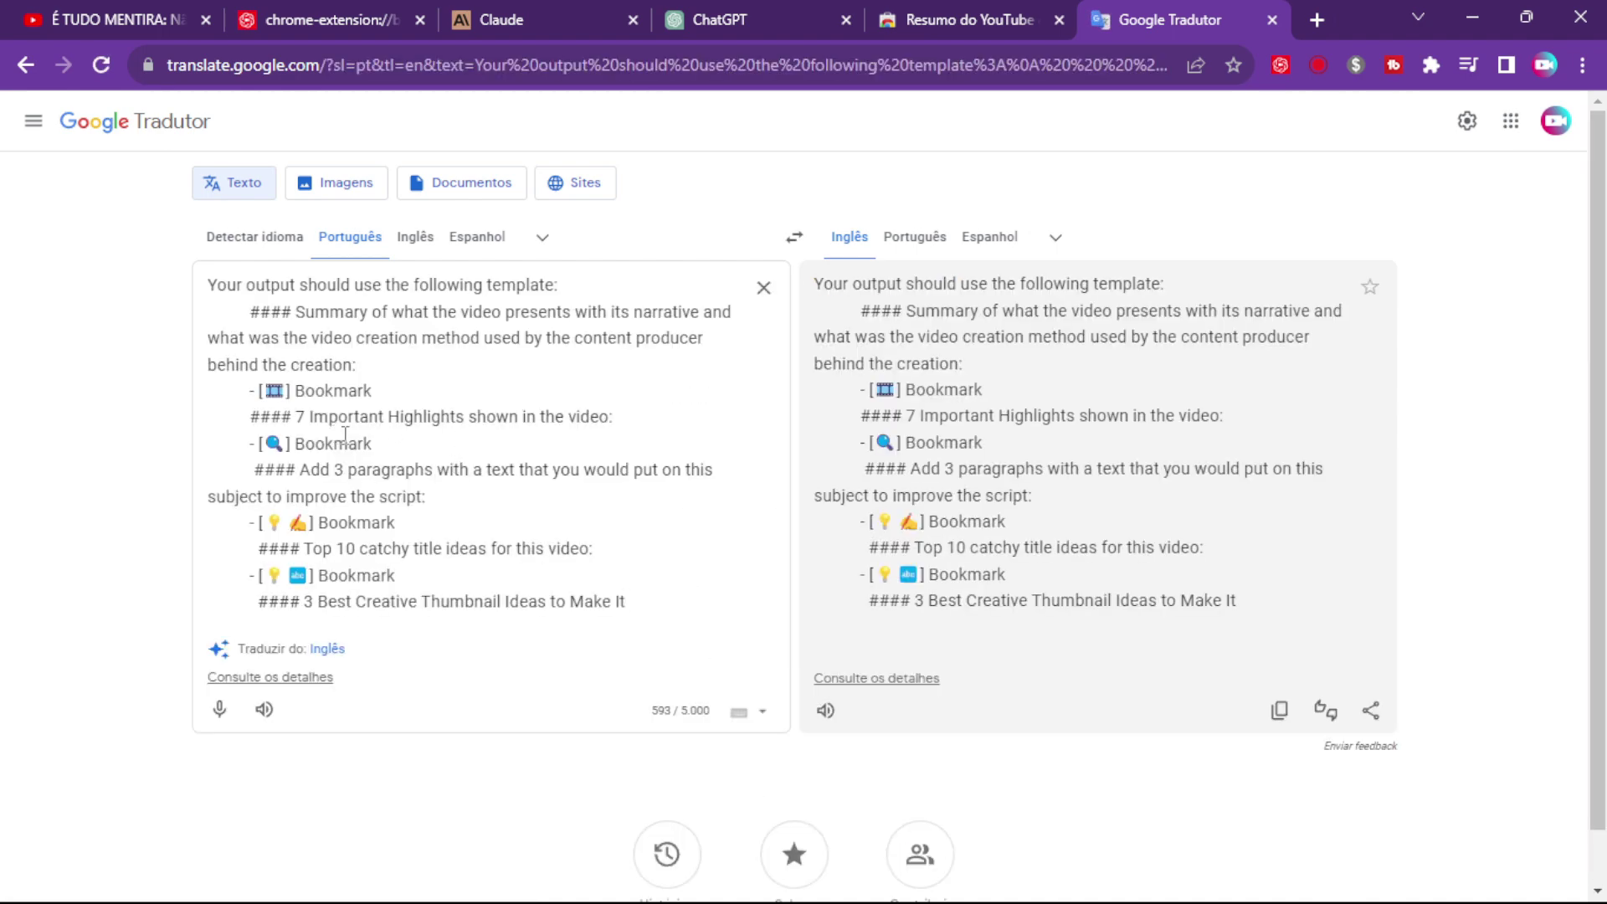
pyautogui.click(912, 238)
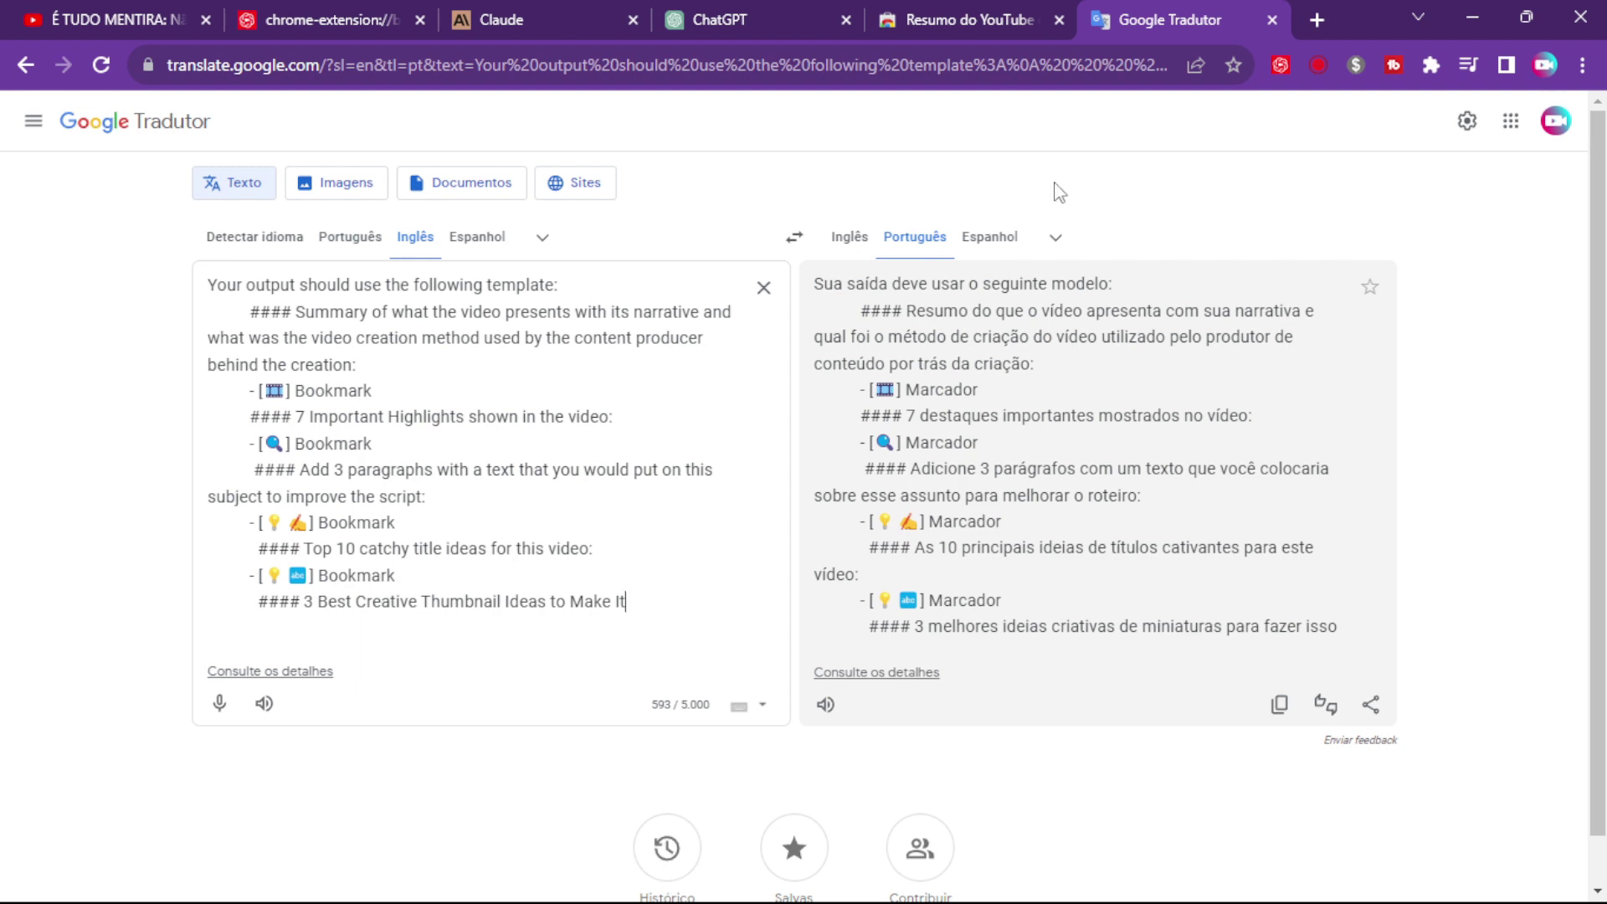
pyautogui.moveTo(815, 306); pyautogui.dragTo(854, 314)
# Return to the extension's settings page and add an empty prompt slot beside Prompt1
pyautogui.click(285, 21)
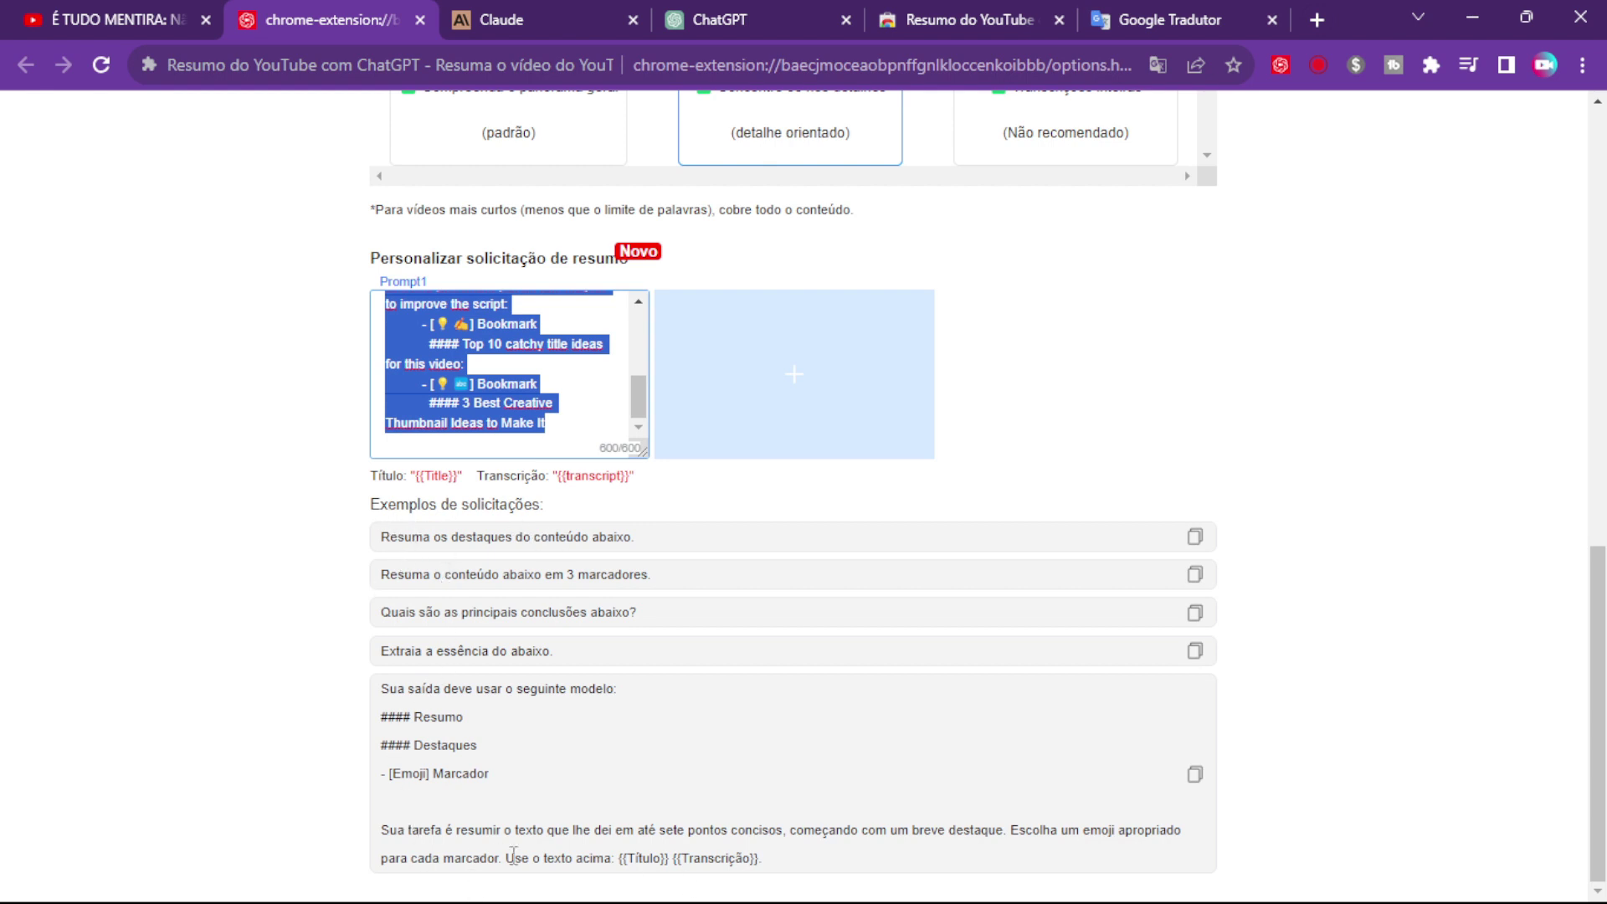
pyautogui.scroll(3, 715, 753)
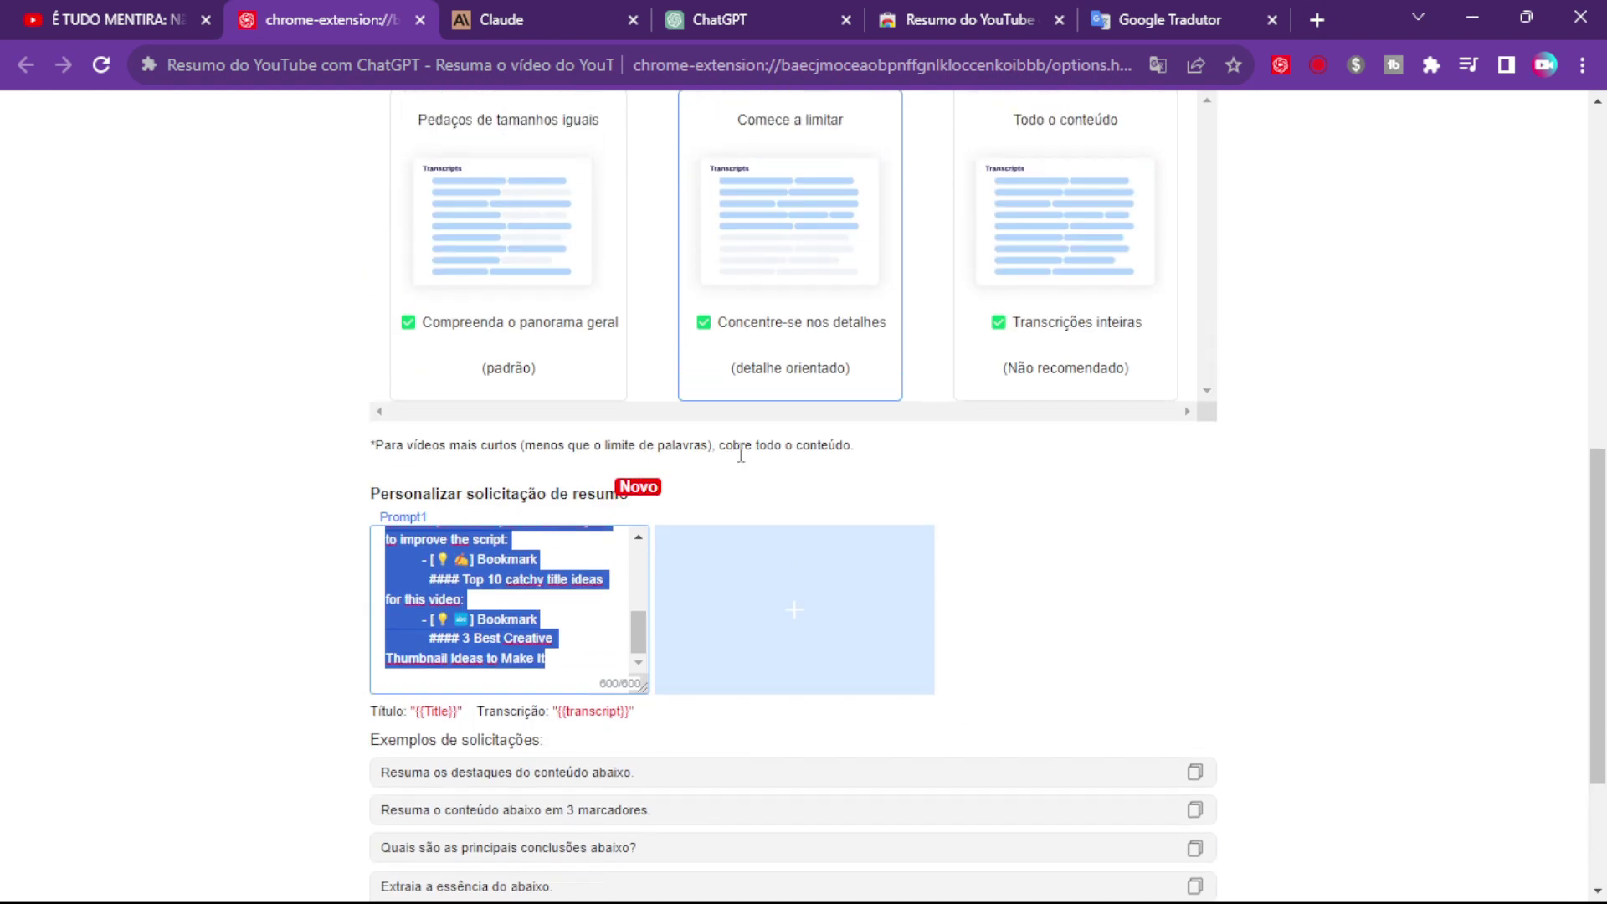
pyautogui.click(808, 607)
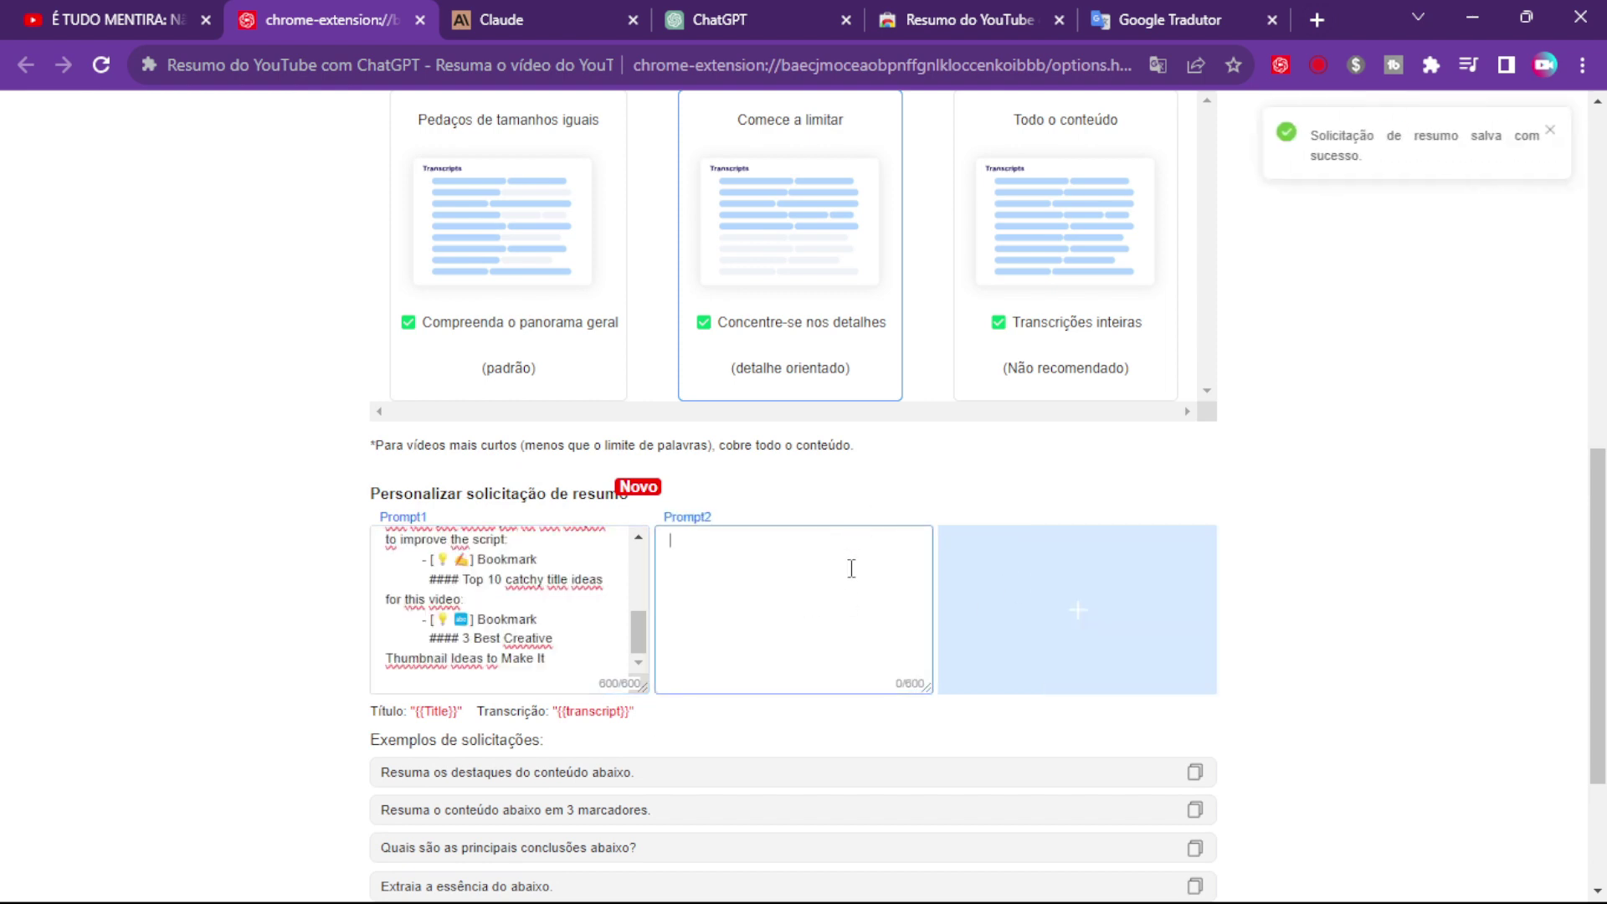
# Check the prompt choices in the video page's summary panel, and review the extension's settings from the custom prompts up to the language option
pyautogui.click(100, 19)
pyautogui.click(1463, 278)
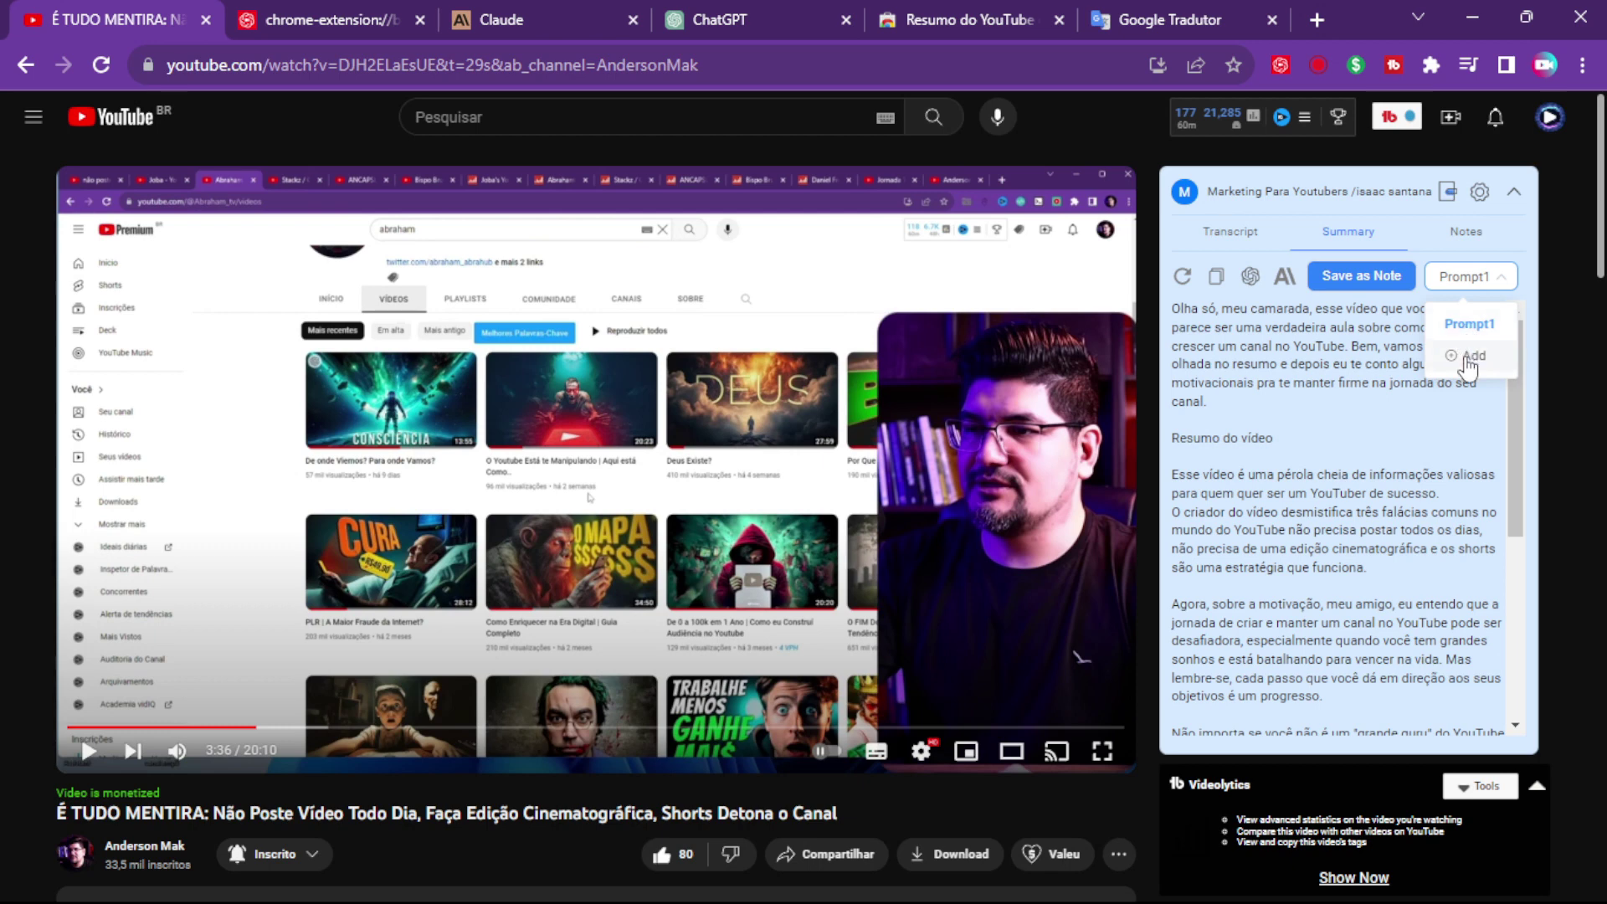
pyautogui.click(343, 25)
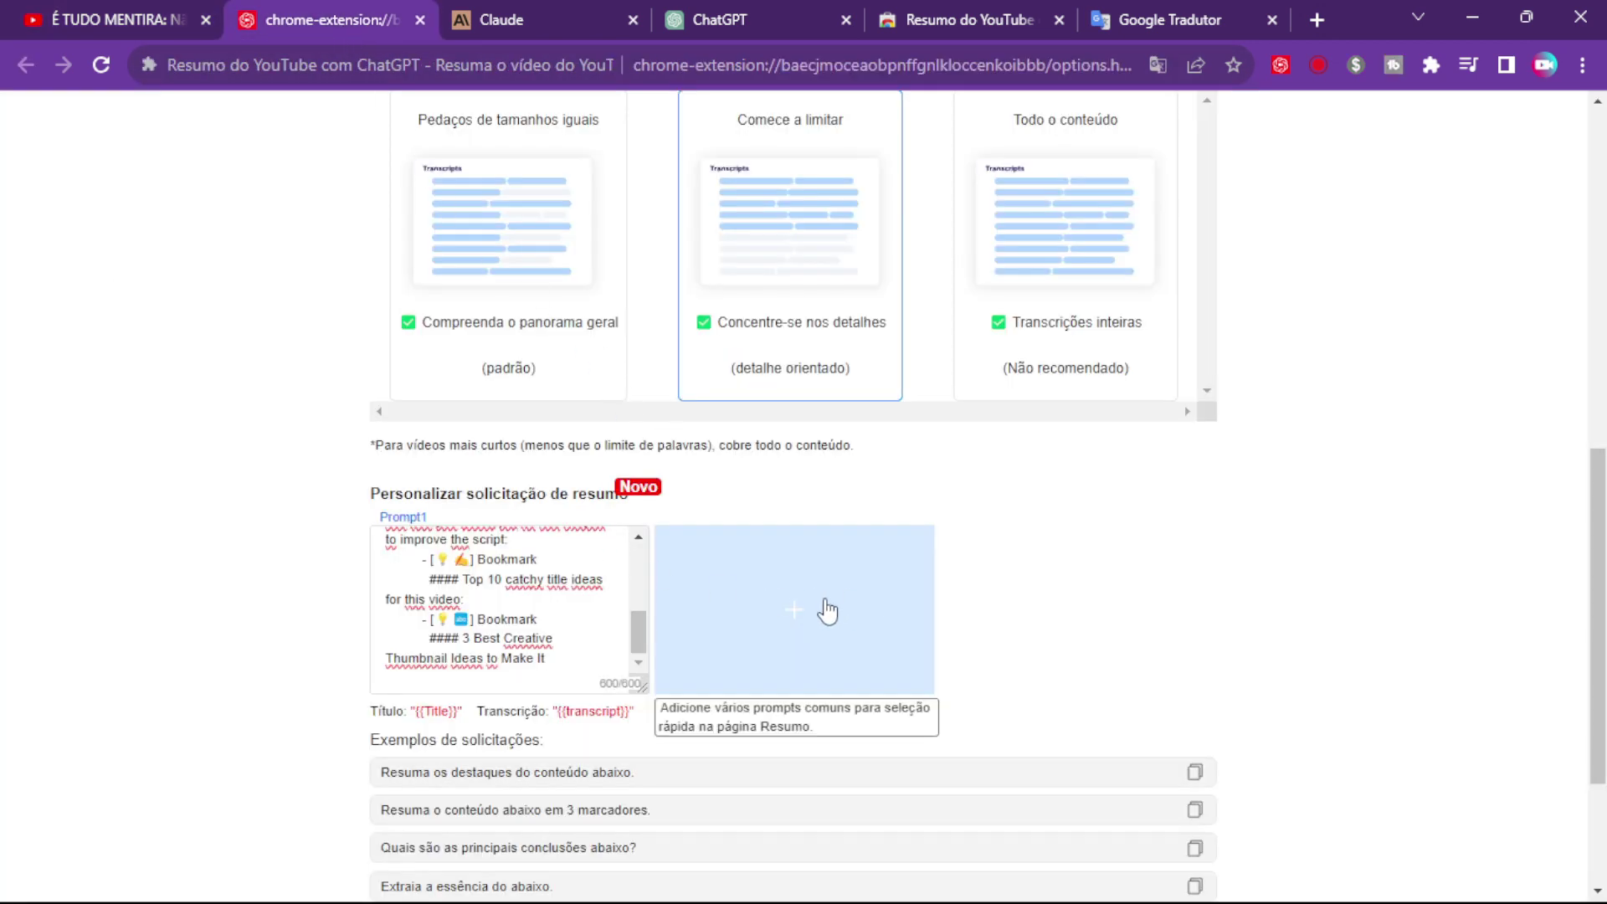
pyautogui.scroll(2, 1127, 515)
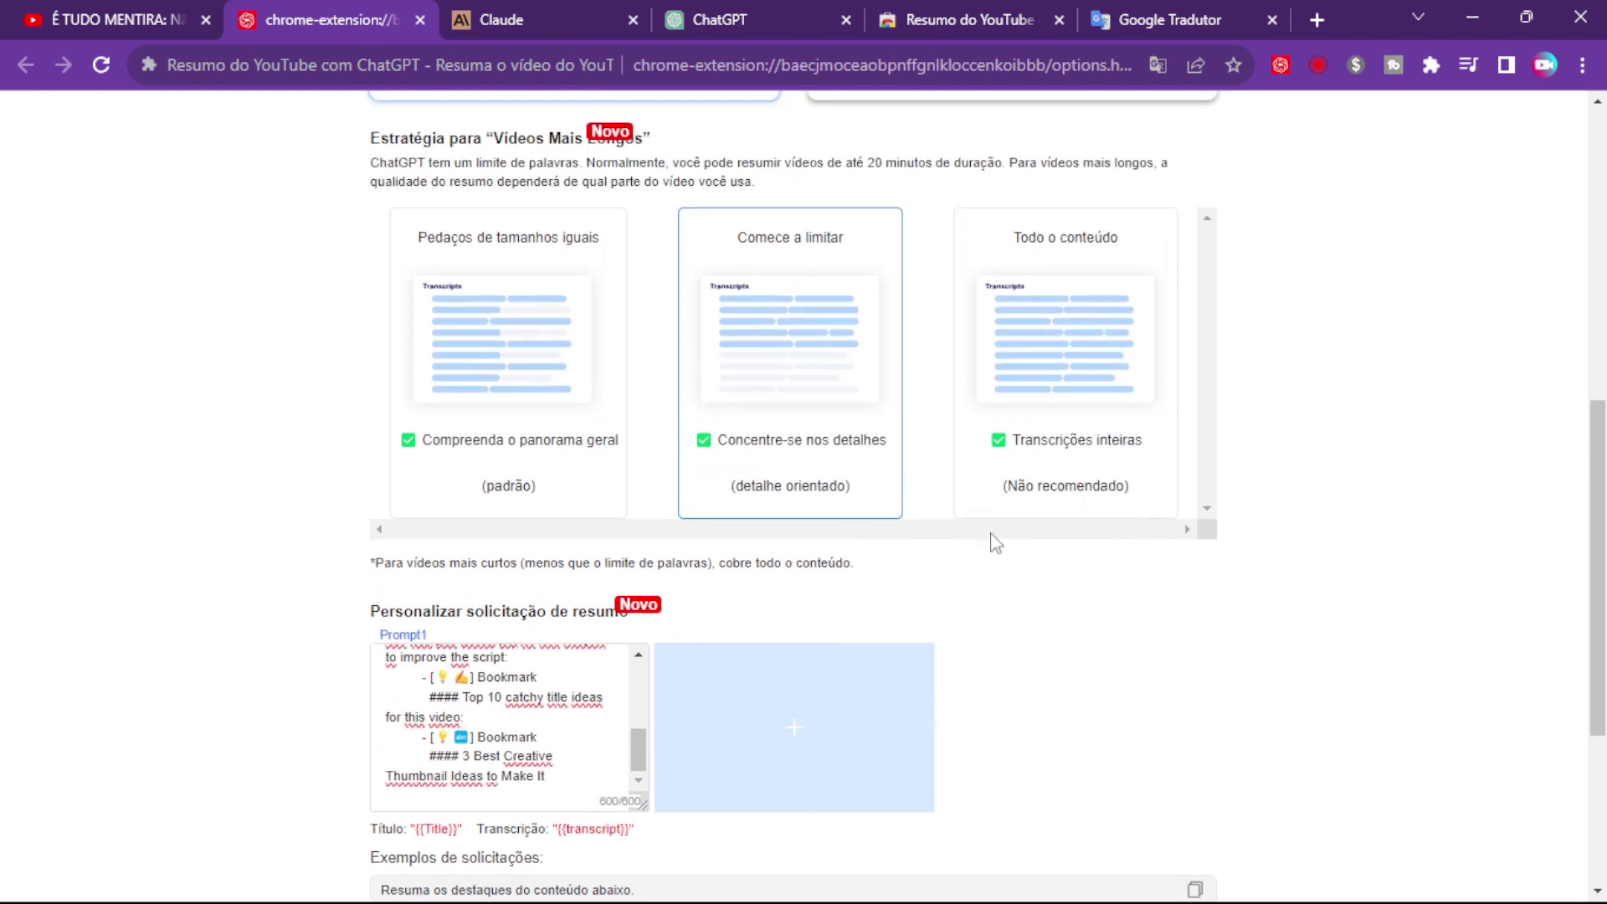
pyautogui.scroll(3, 993, 538)
pyautogui.scroll(4, 876, 532)
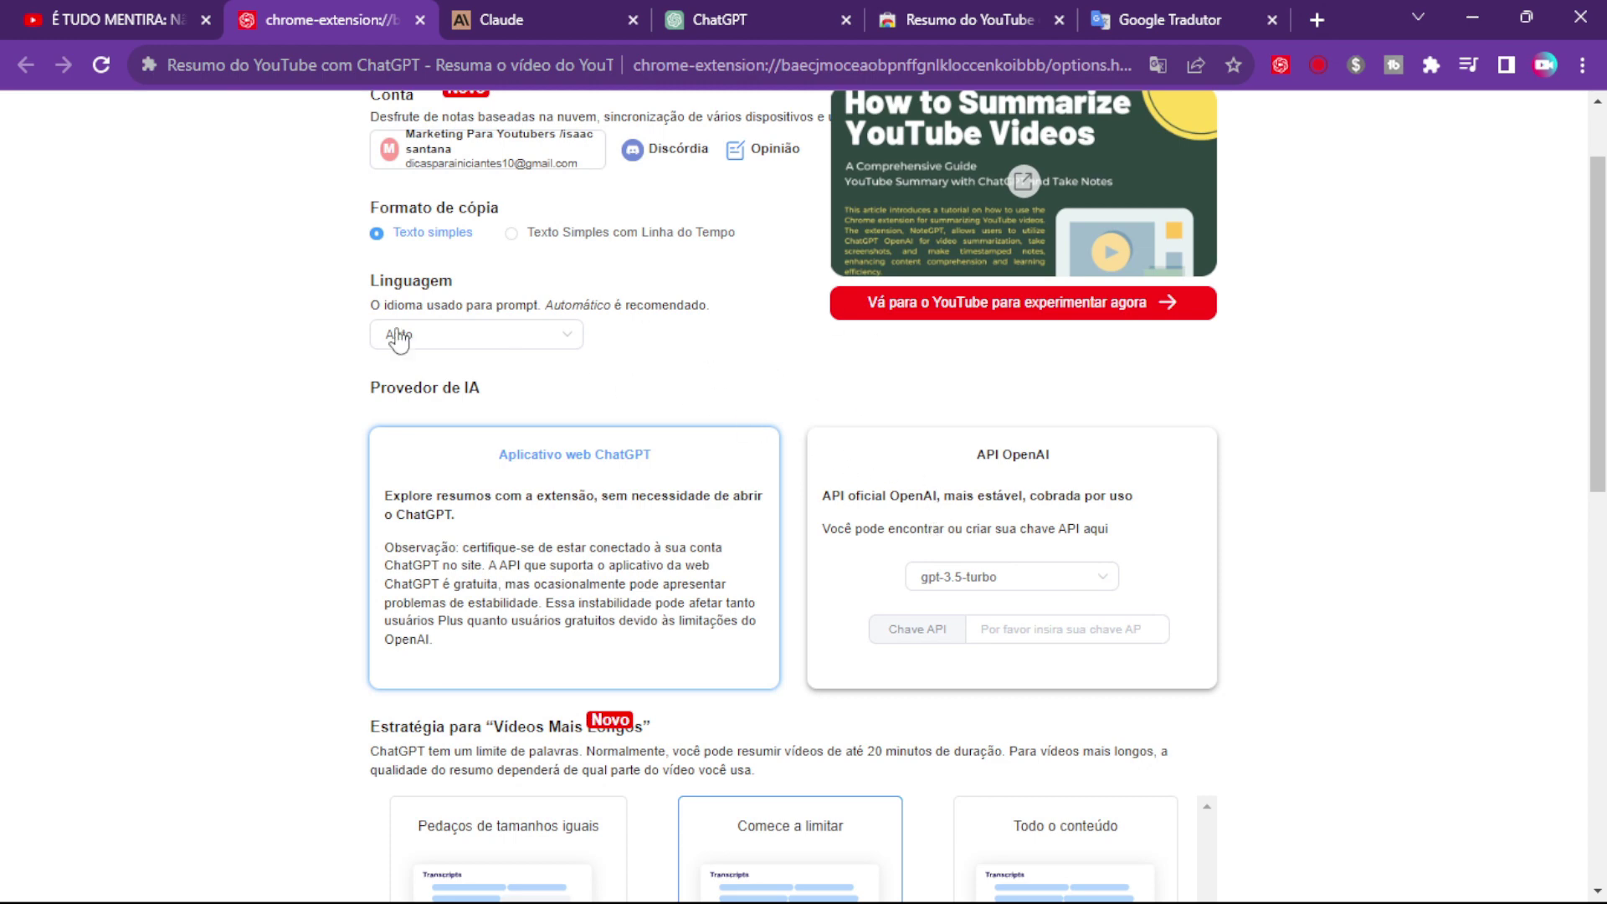
# Open the Notes section of the summary panel on the YouTube video page and capture a snapshot of the current frame
pyautogui.click(69, 10)
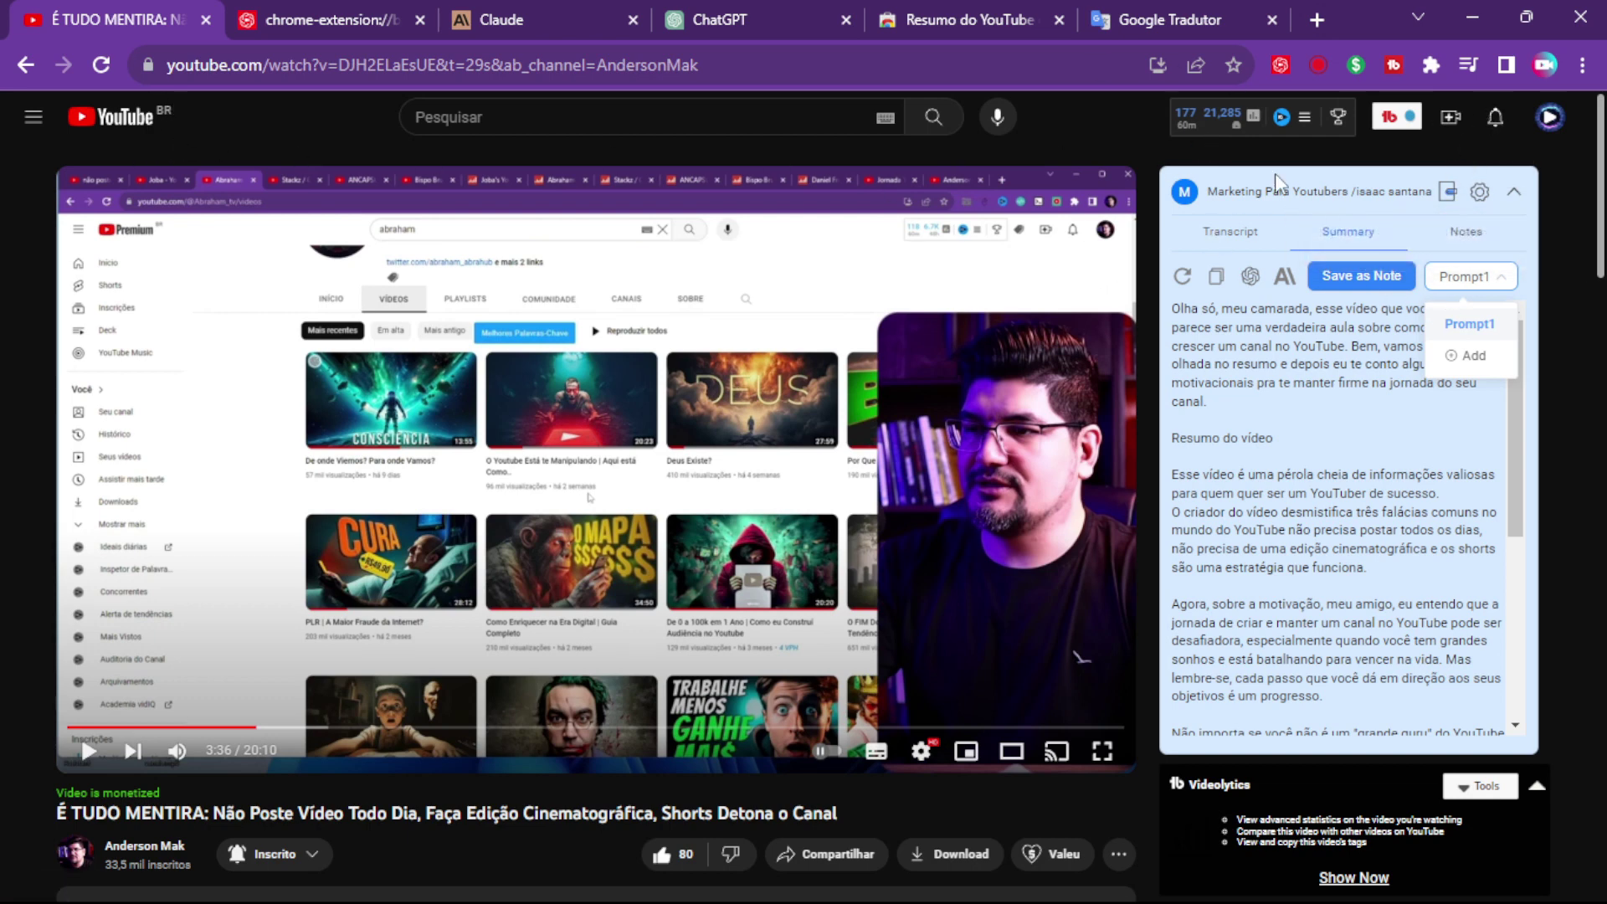
pyautogui.click(1471, 232)
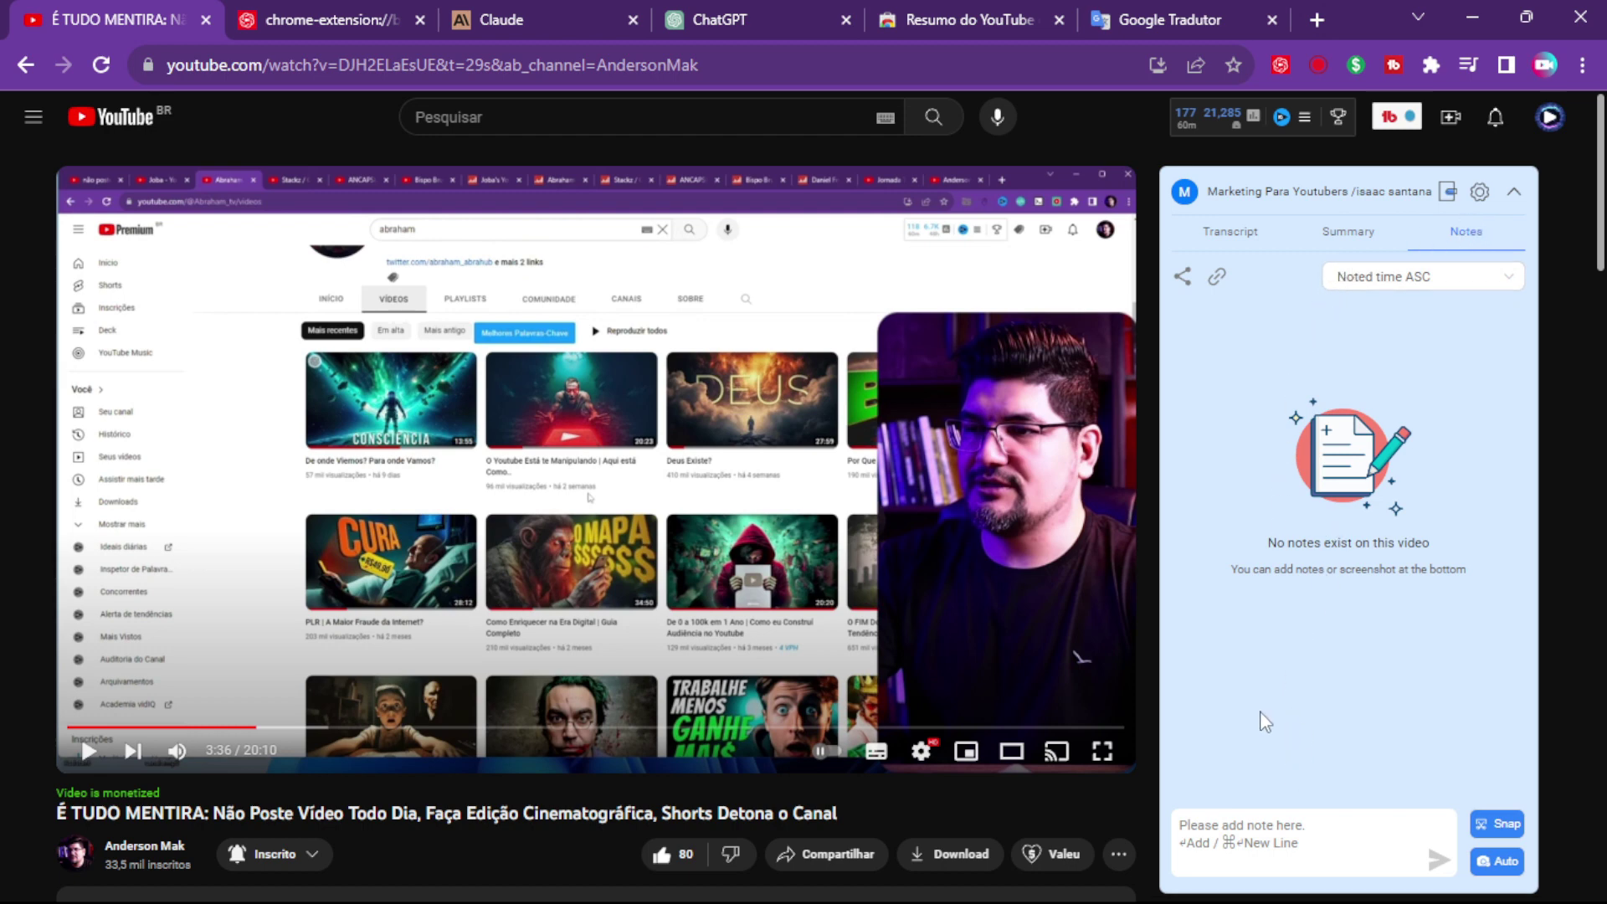
pyautogui.click(1277, 833)
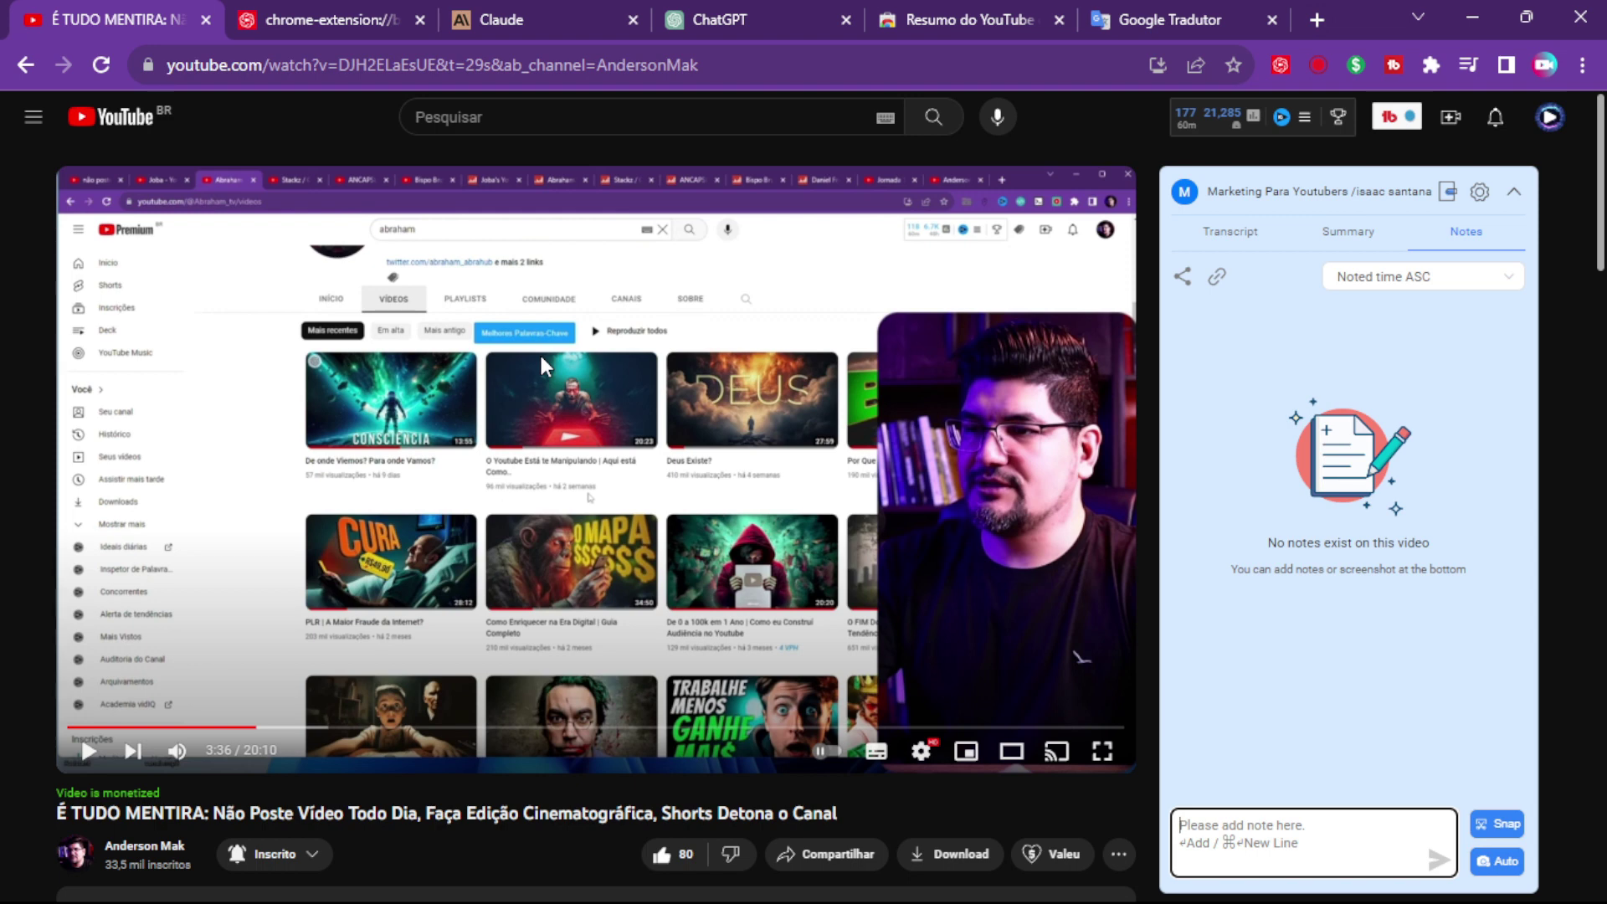
pyautogui.click(1495, 831)
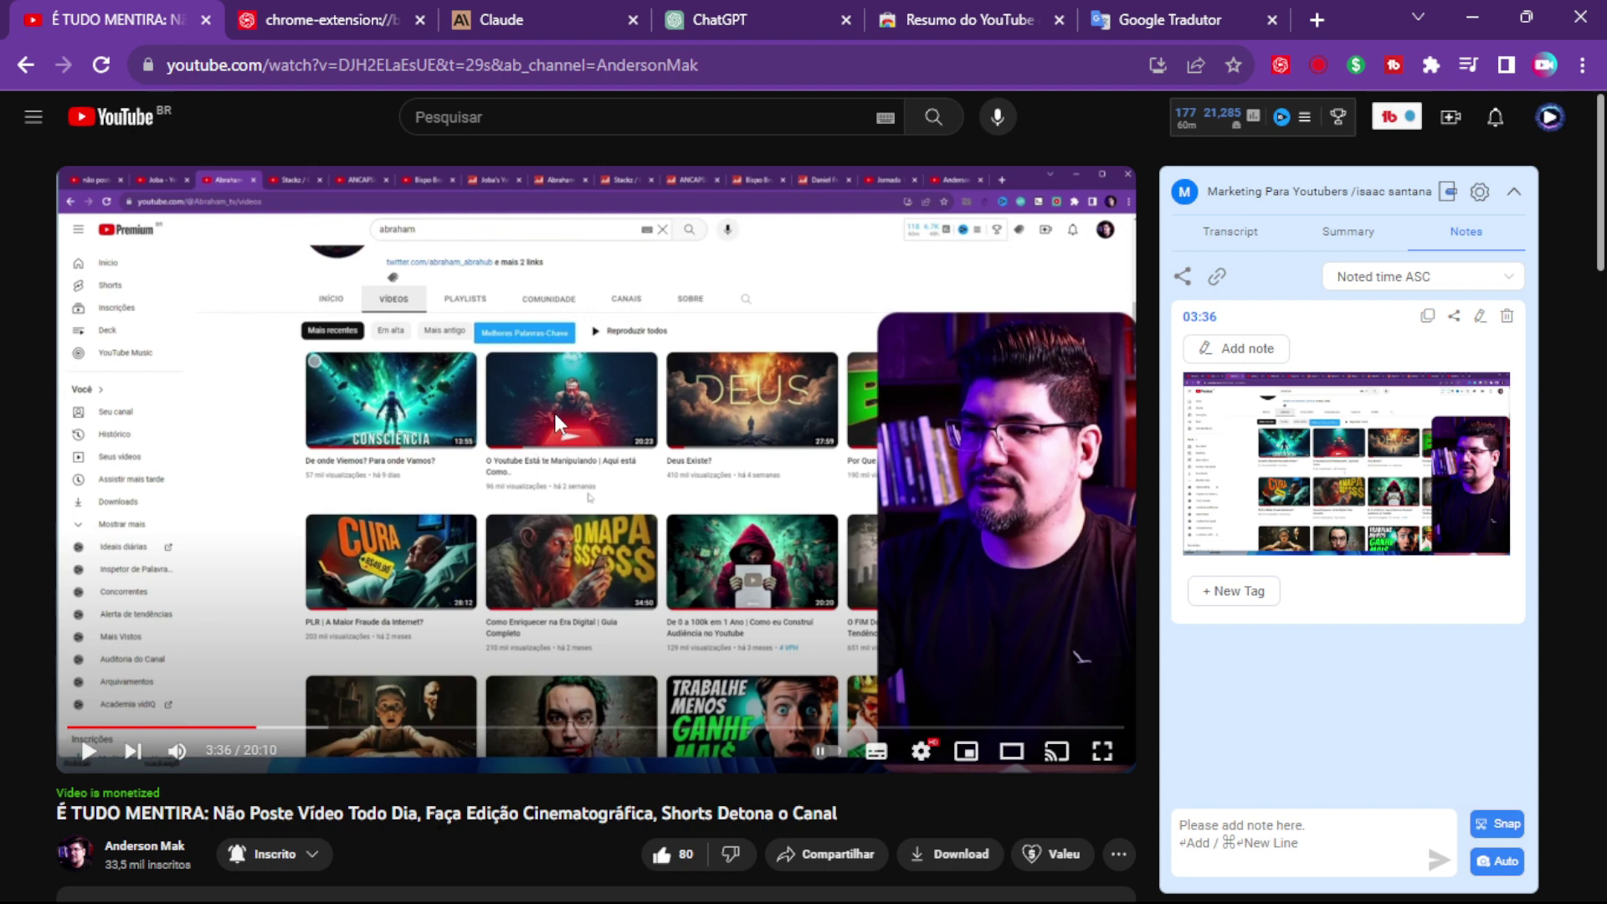
# Add the text "Não esqueça" to the captured snapshot note
pyautogui.click(1244, 356)
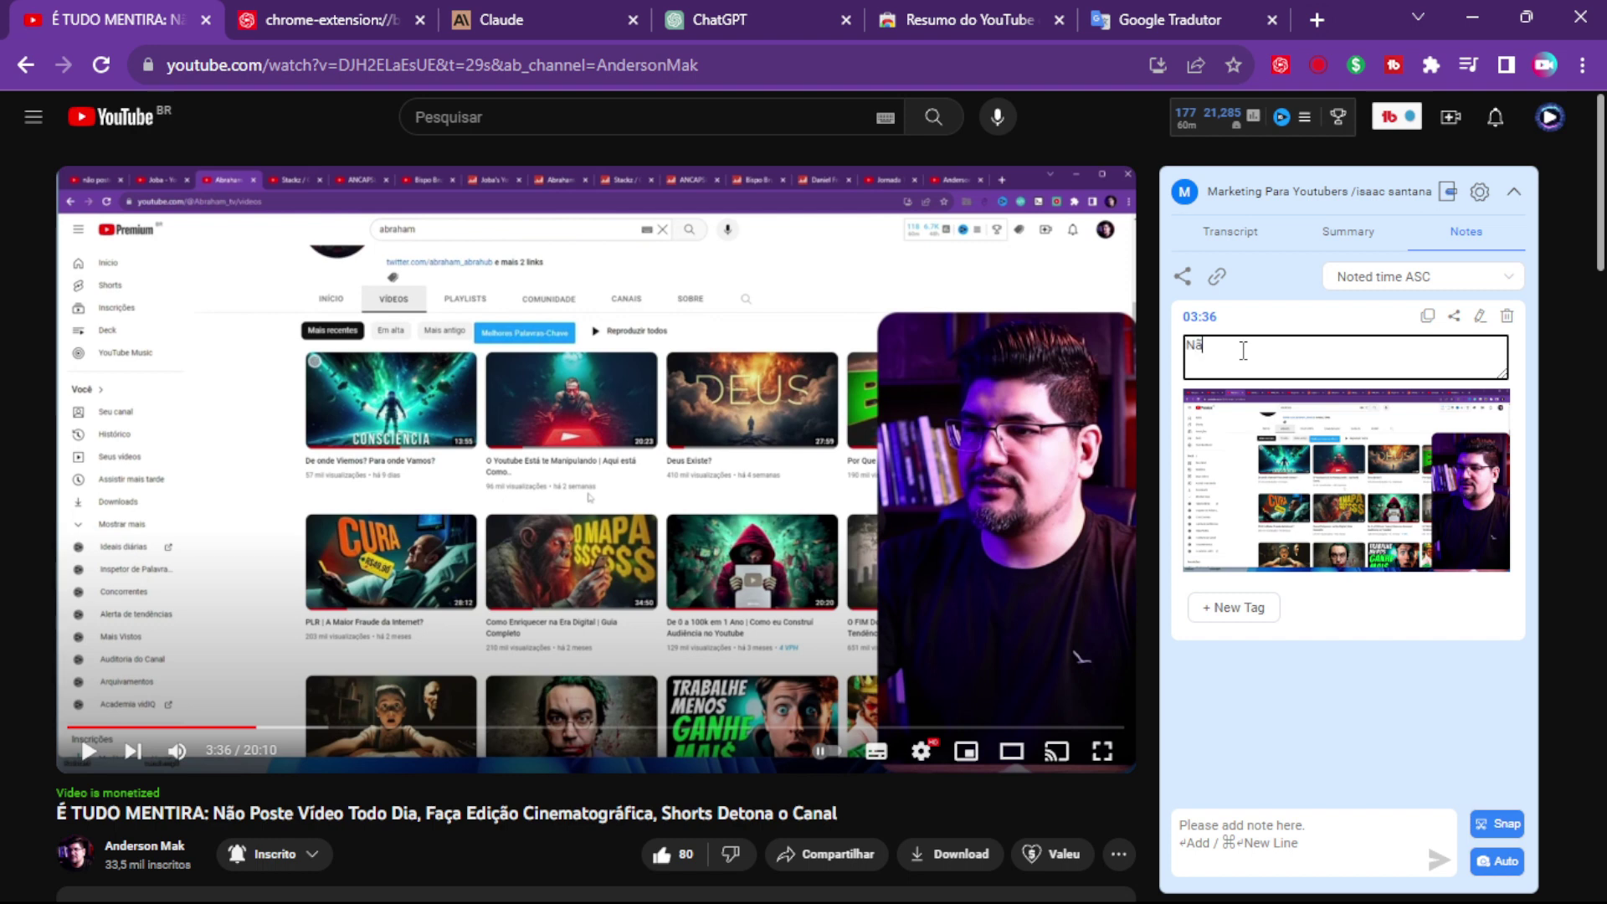
pyautogui.write('Não esqueça')
pyautogui.click(1335, 627)
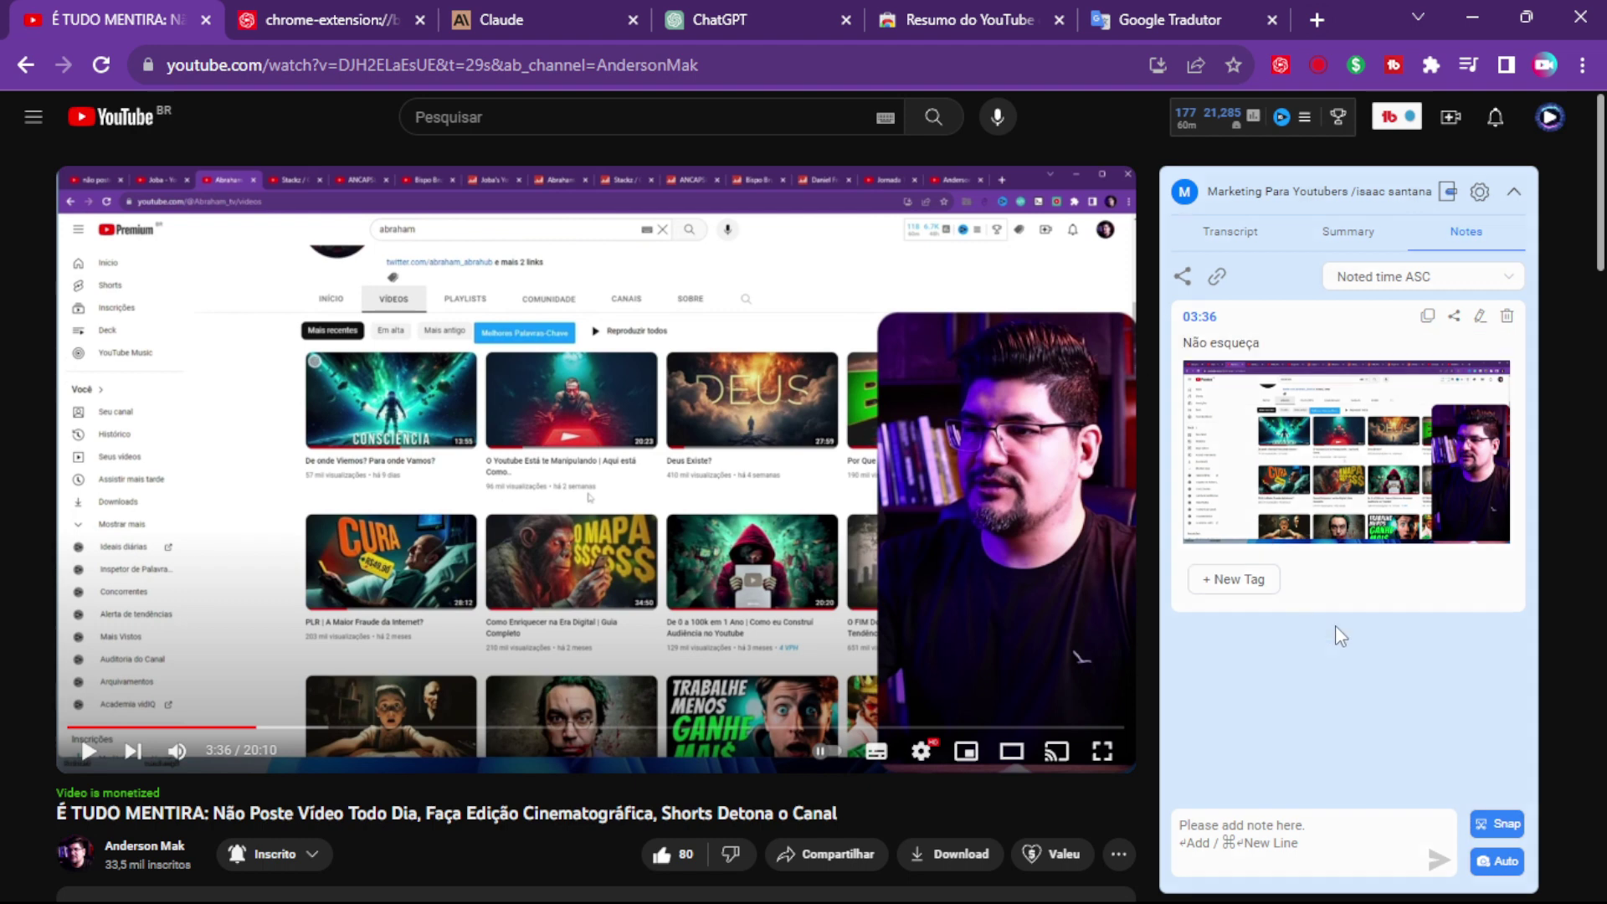
# Tag the snapshot note with "Momento do vídeo"
pyautogui.click(1250, 583)
pyautogui.write('do vídeo')
pyautogui.press('Return')
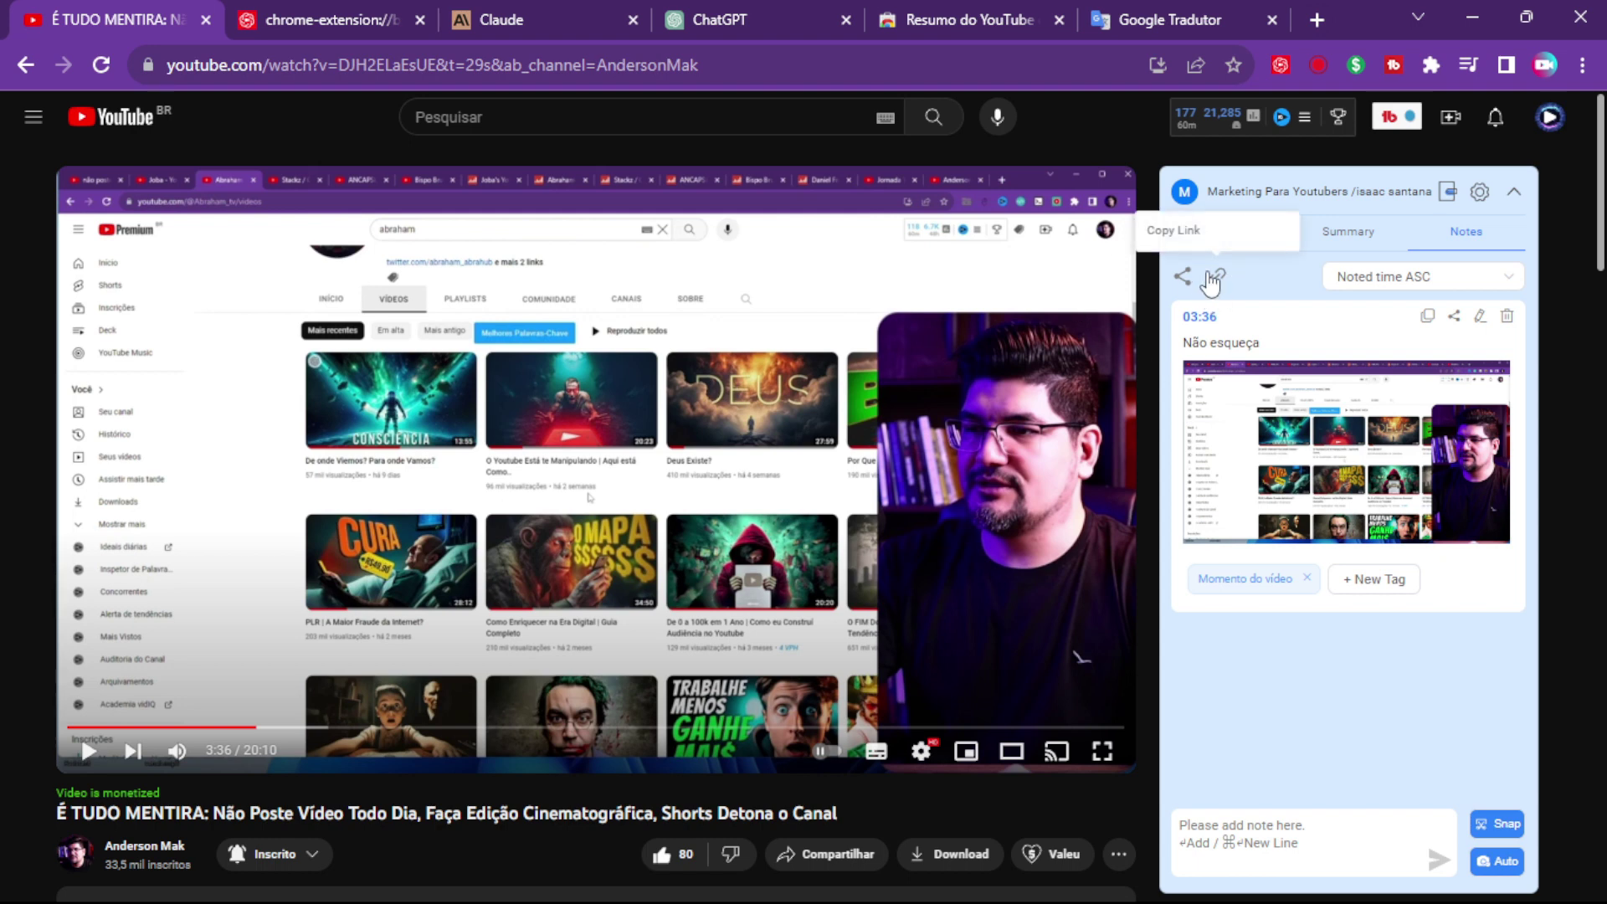
pyautogui.click(1205, 117)
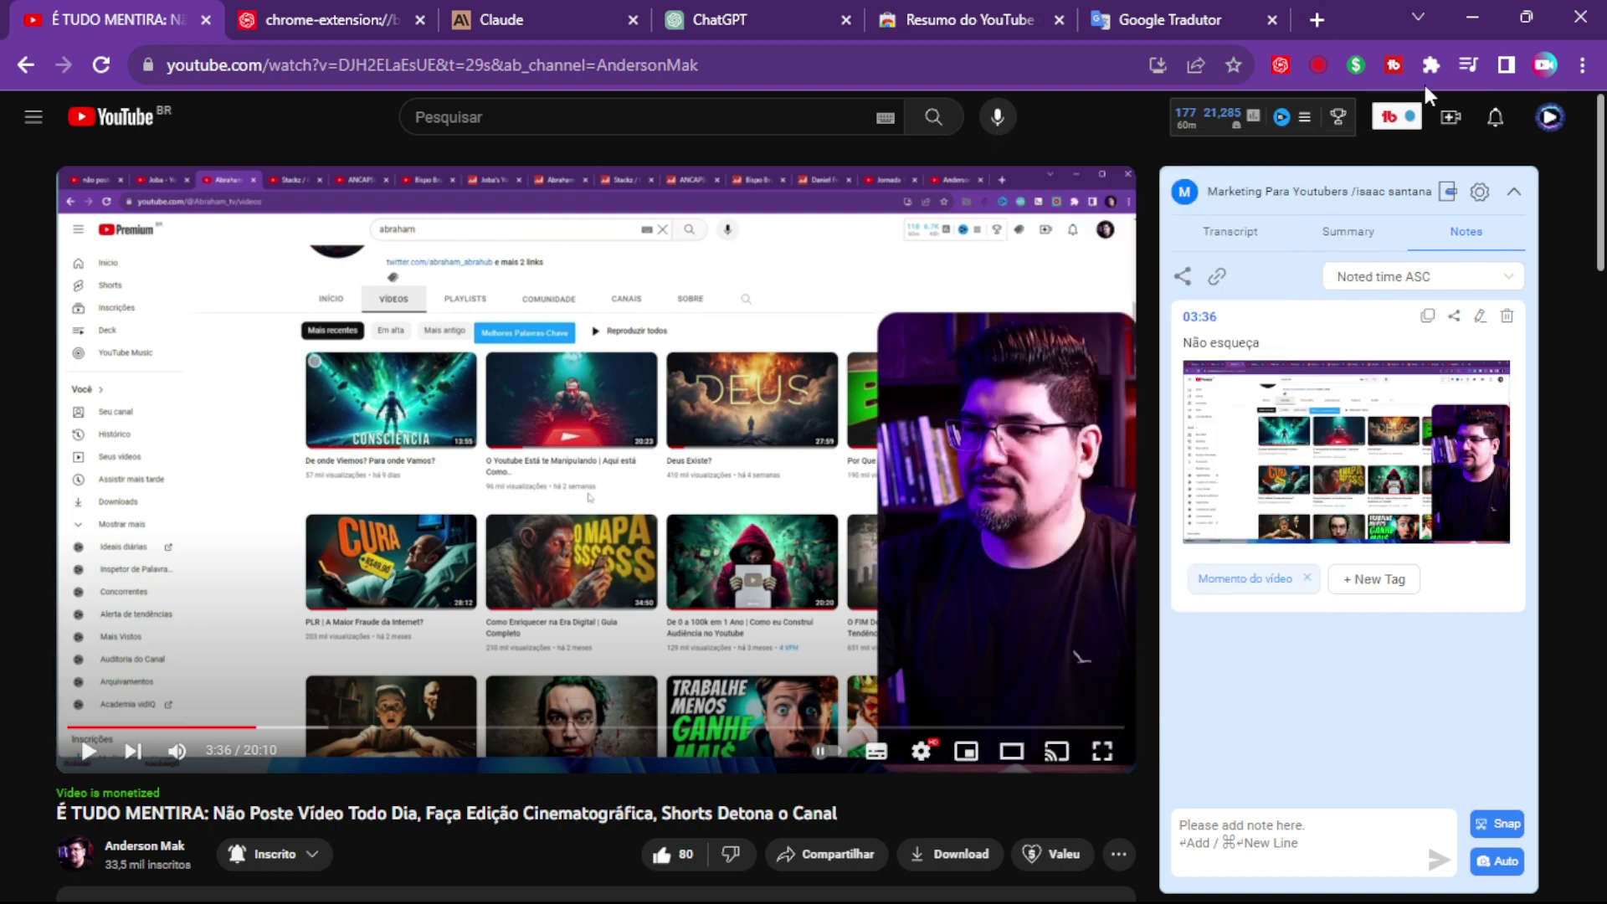
pyautogui.click(1184, 278)
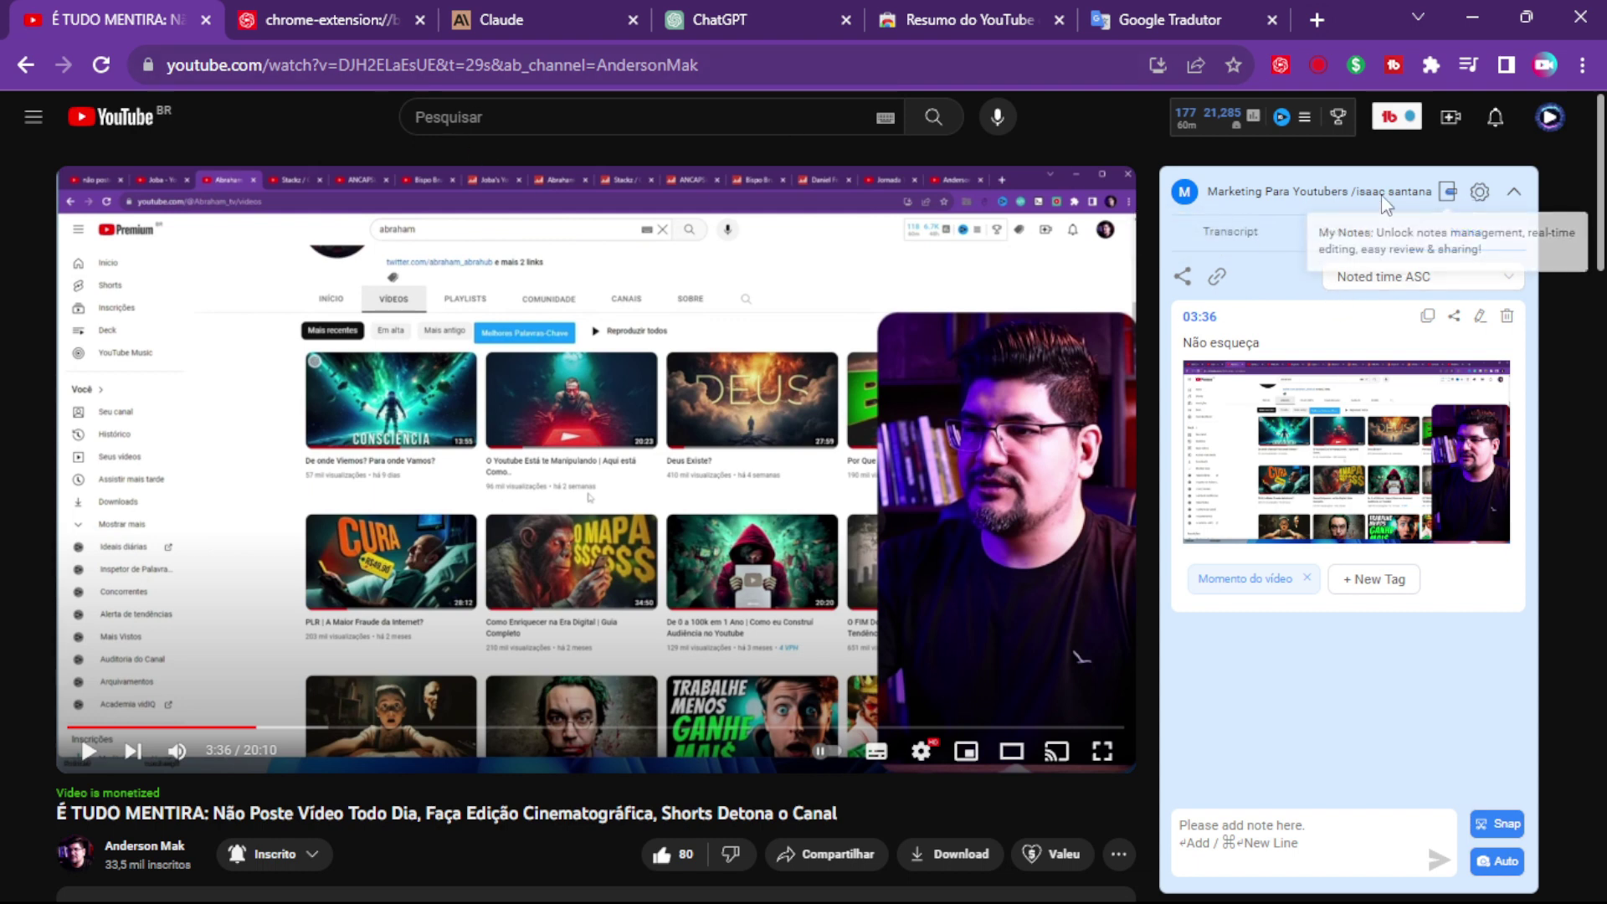
# Set the prompt language to Português on the extension's settings page
pyautogui.click(1480, 188)
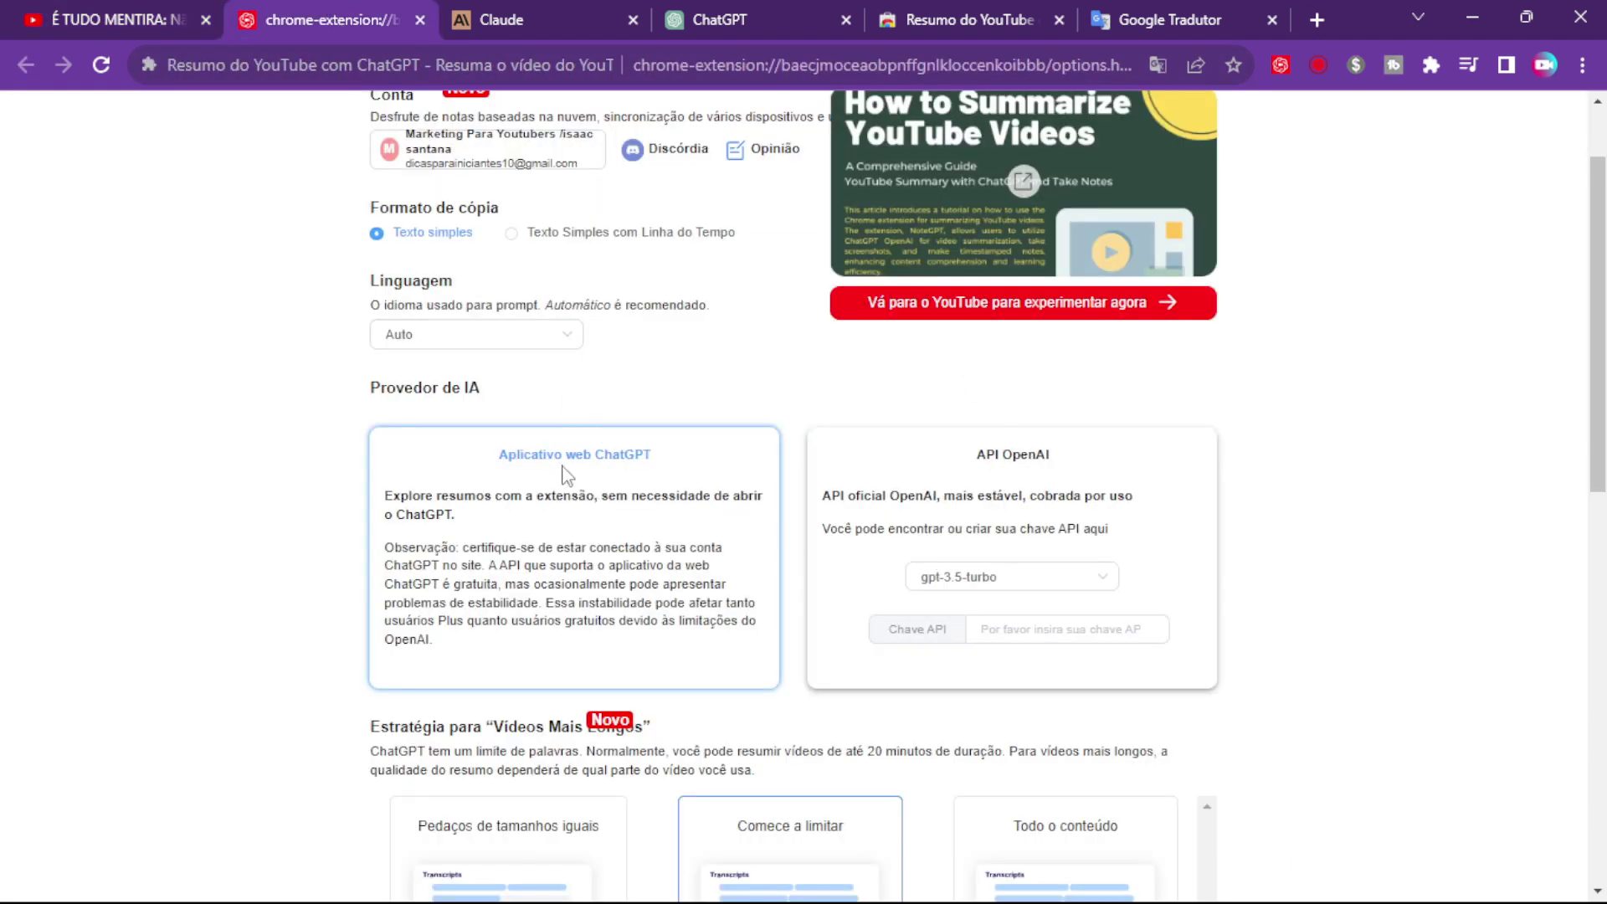
pyautogui.scroll(2, 569, 476)
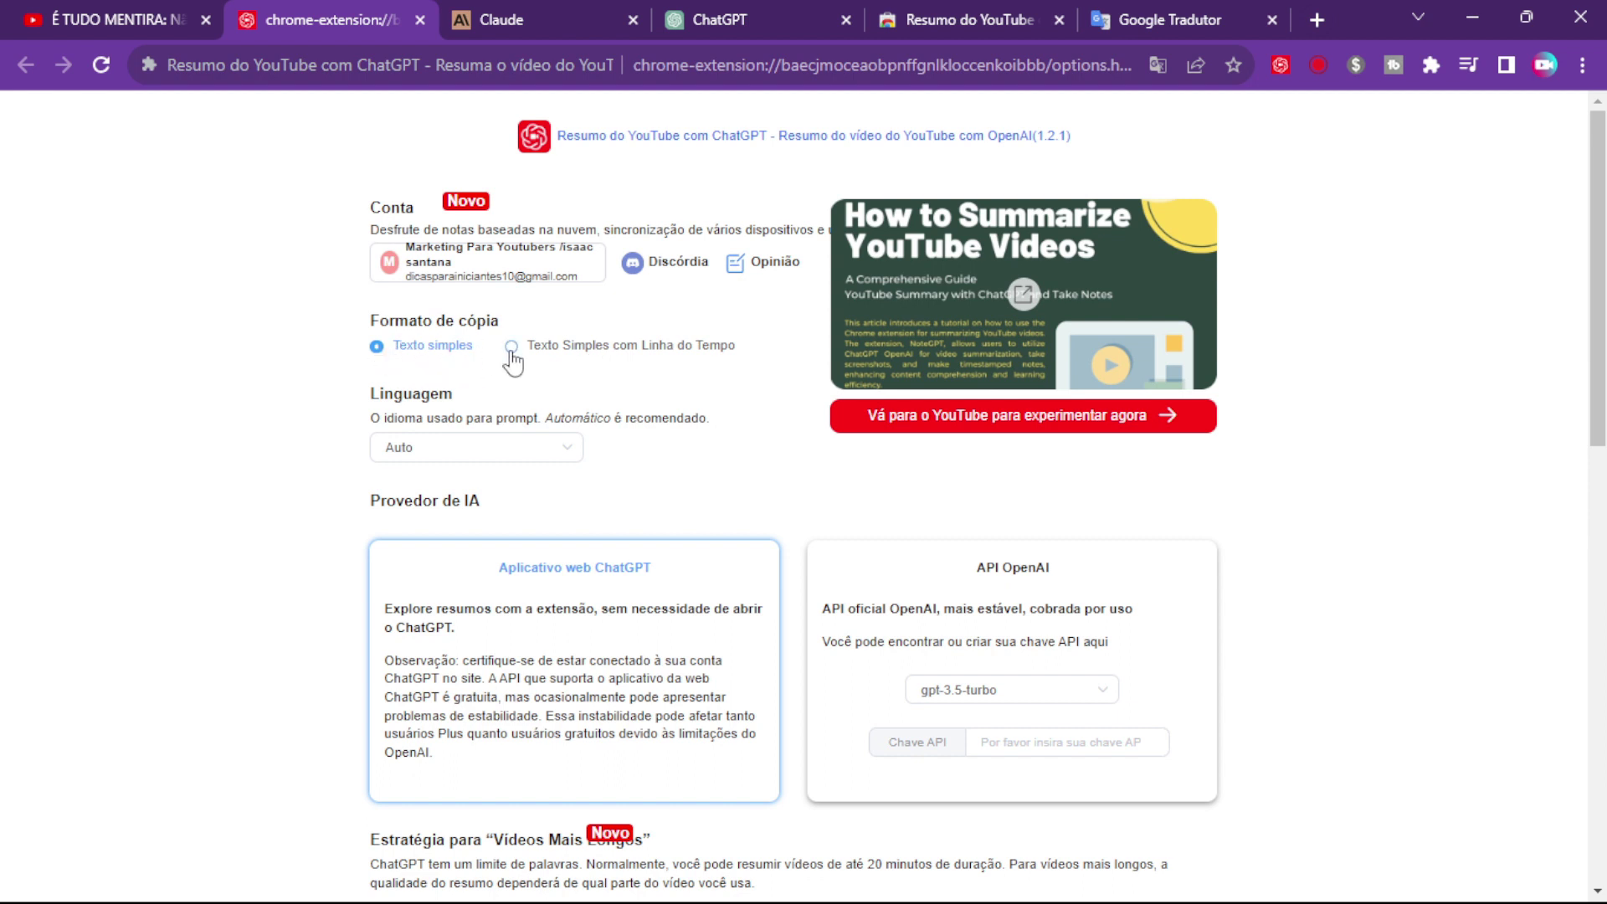
pyautogui.click(422, 457)
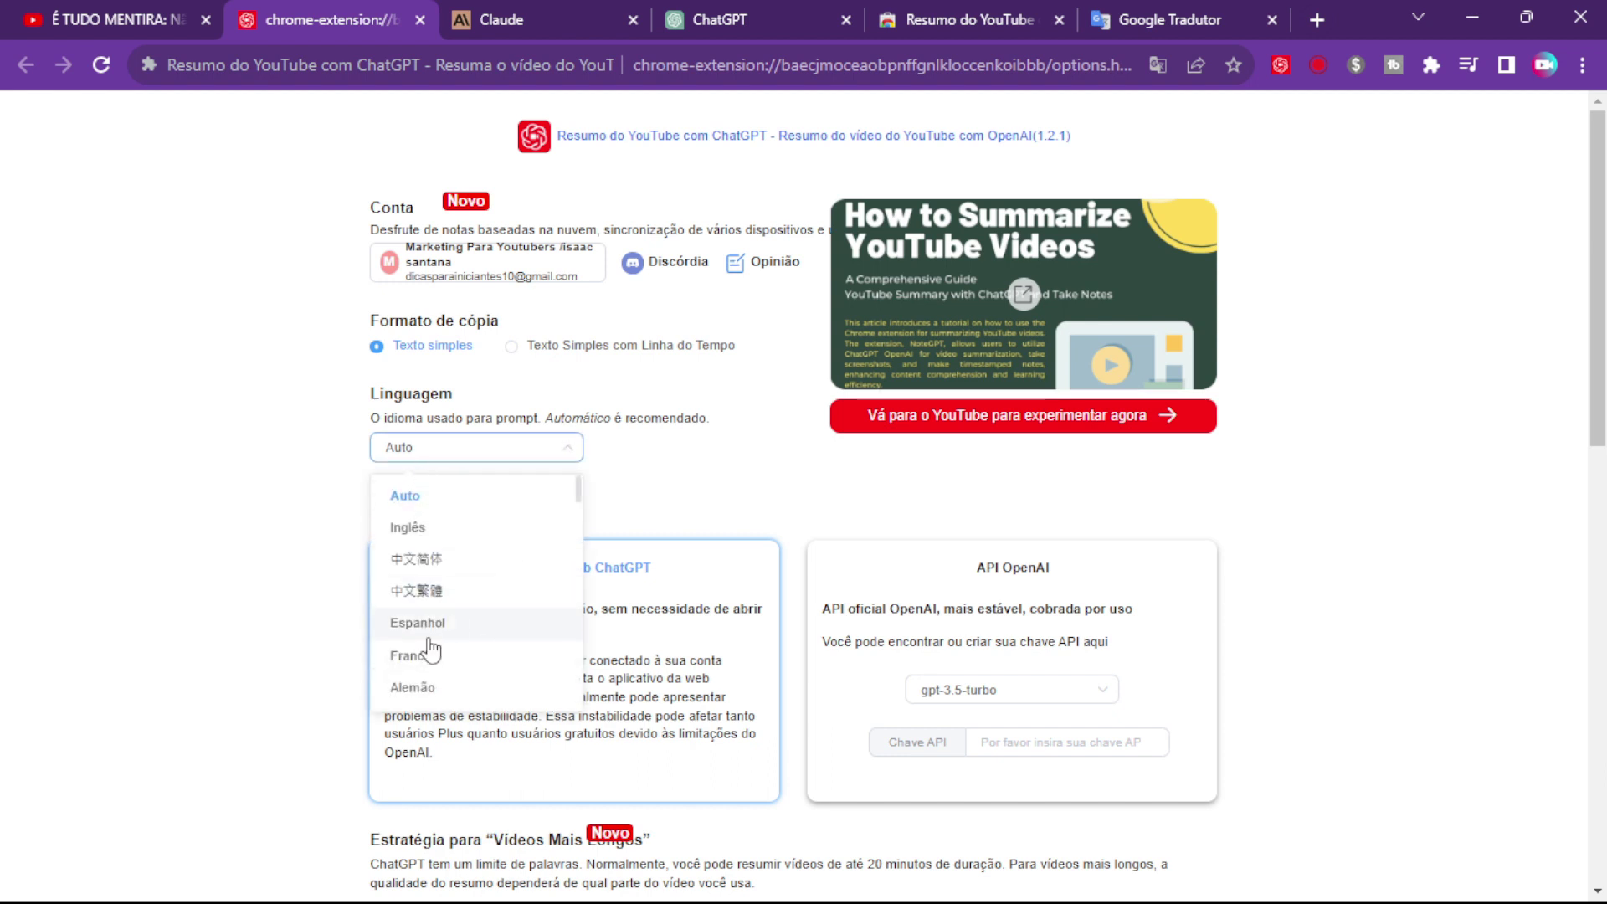
pyautogui.scroll(-5, 430, 648)
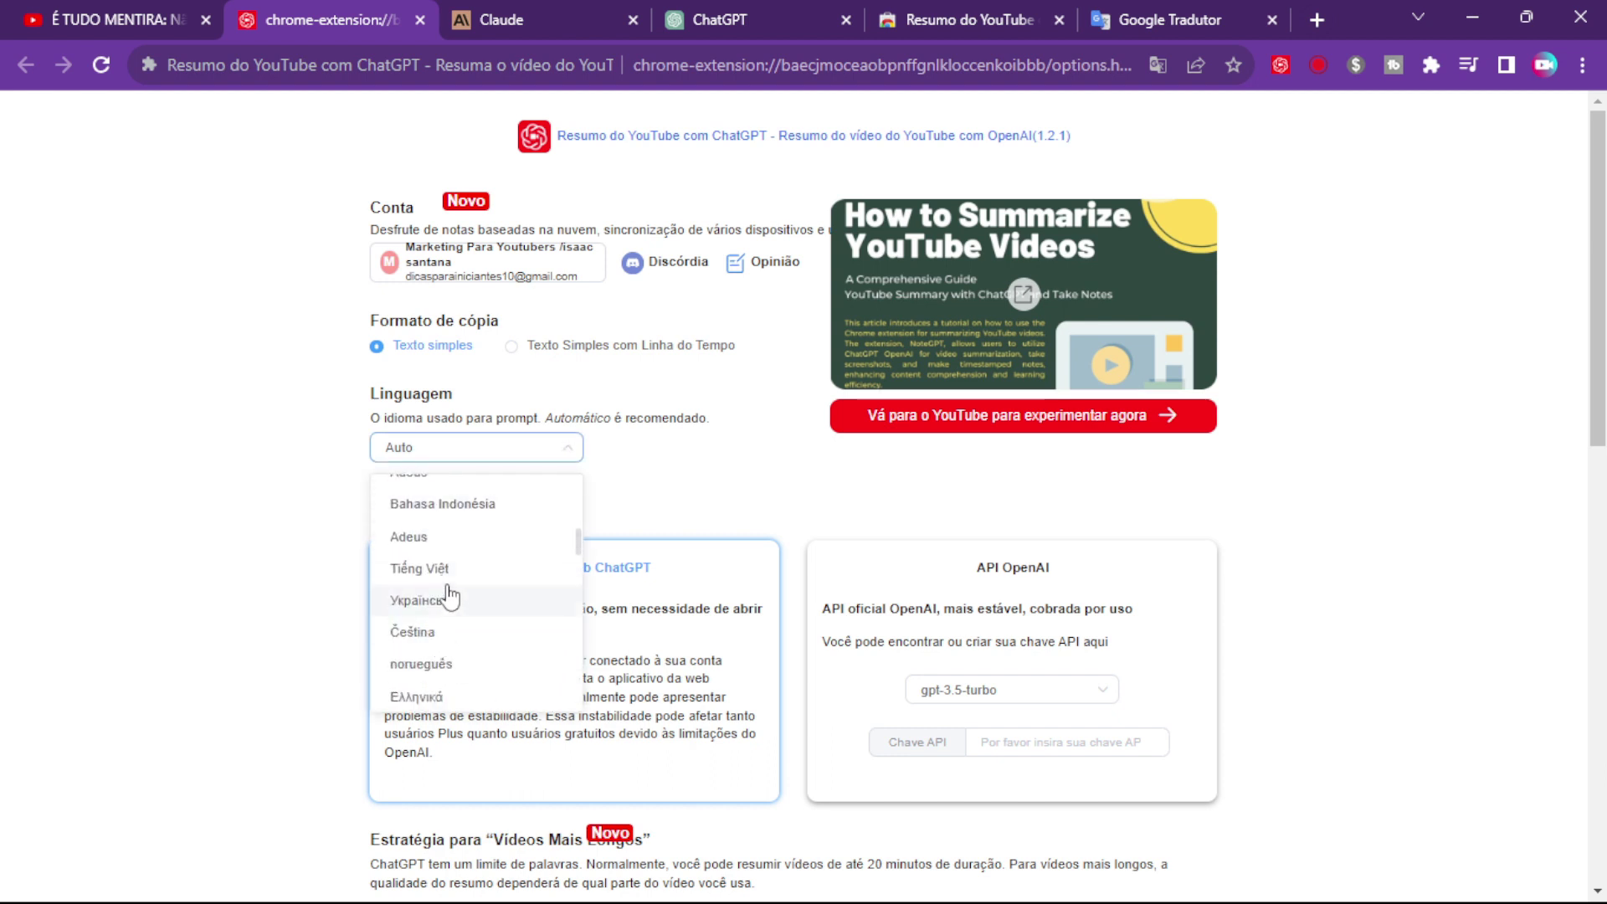
pyautogui.scroll(-5, 449, 596)
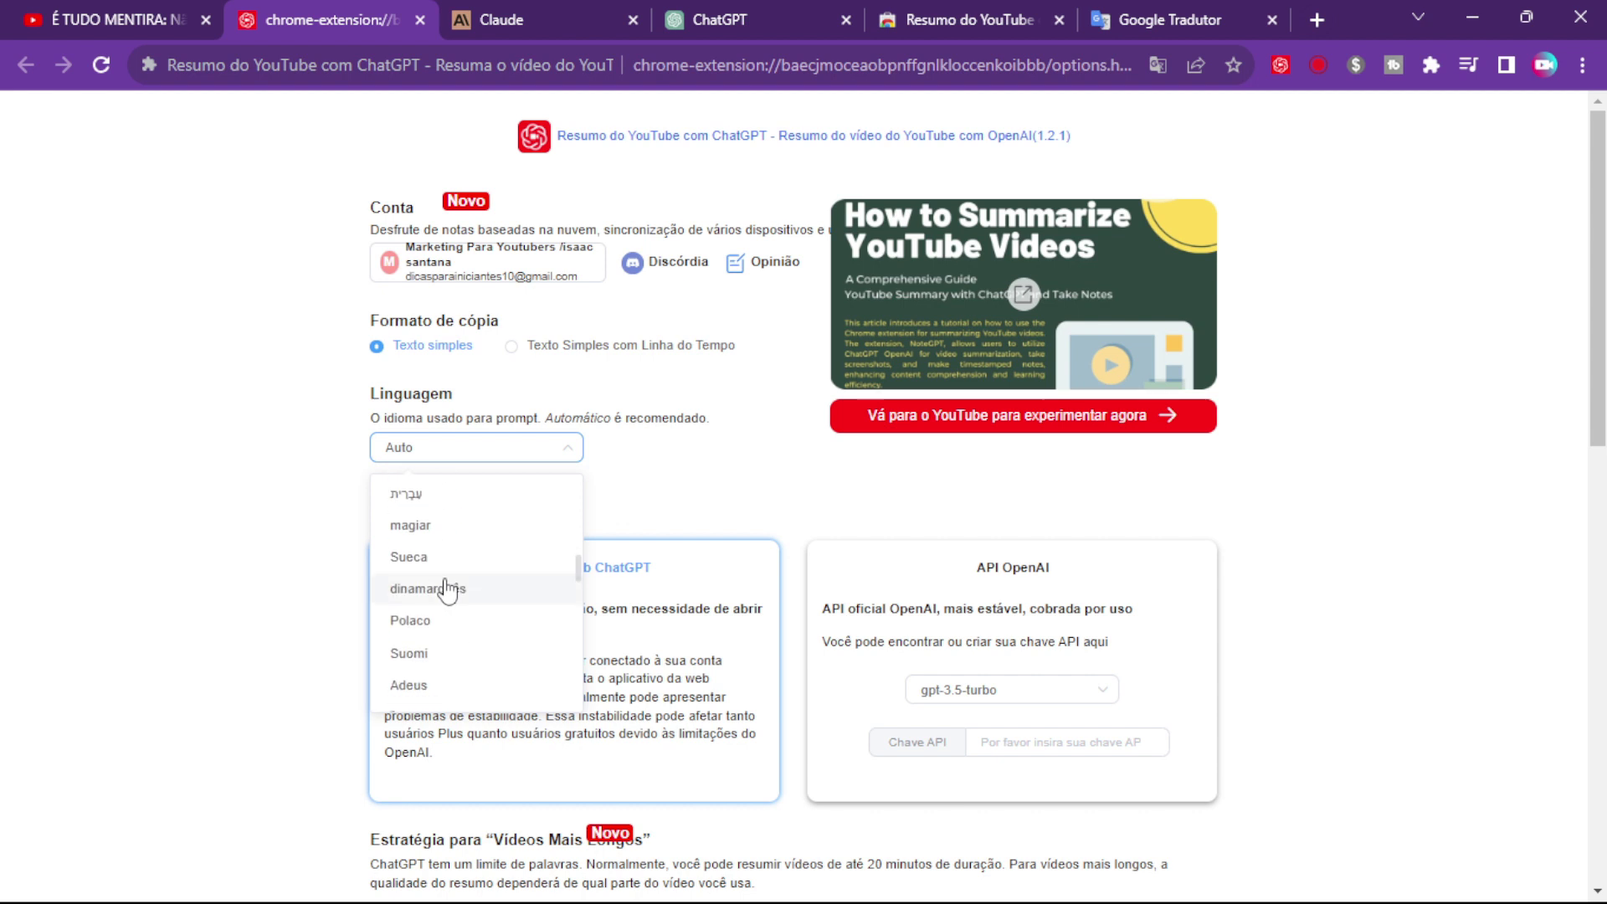
pyautogui.scroll(-5, 450, 590)
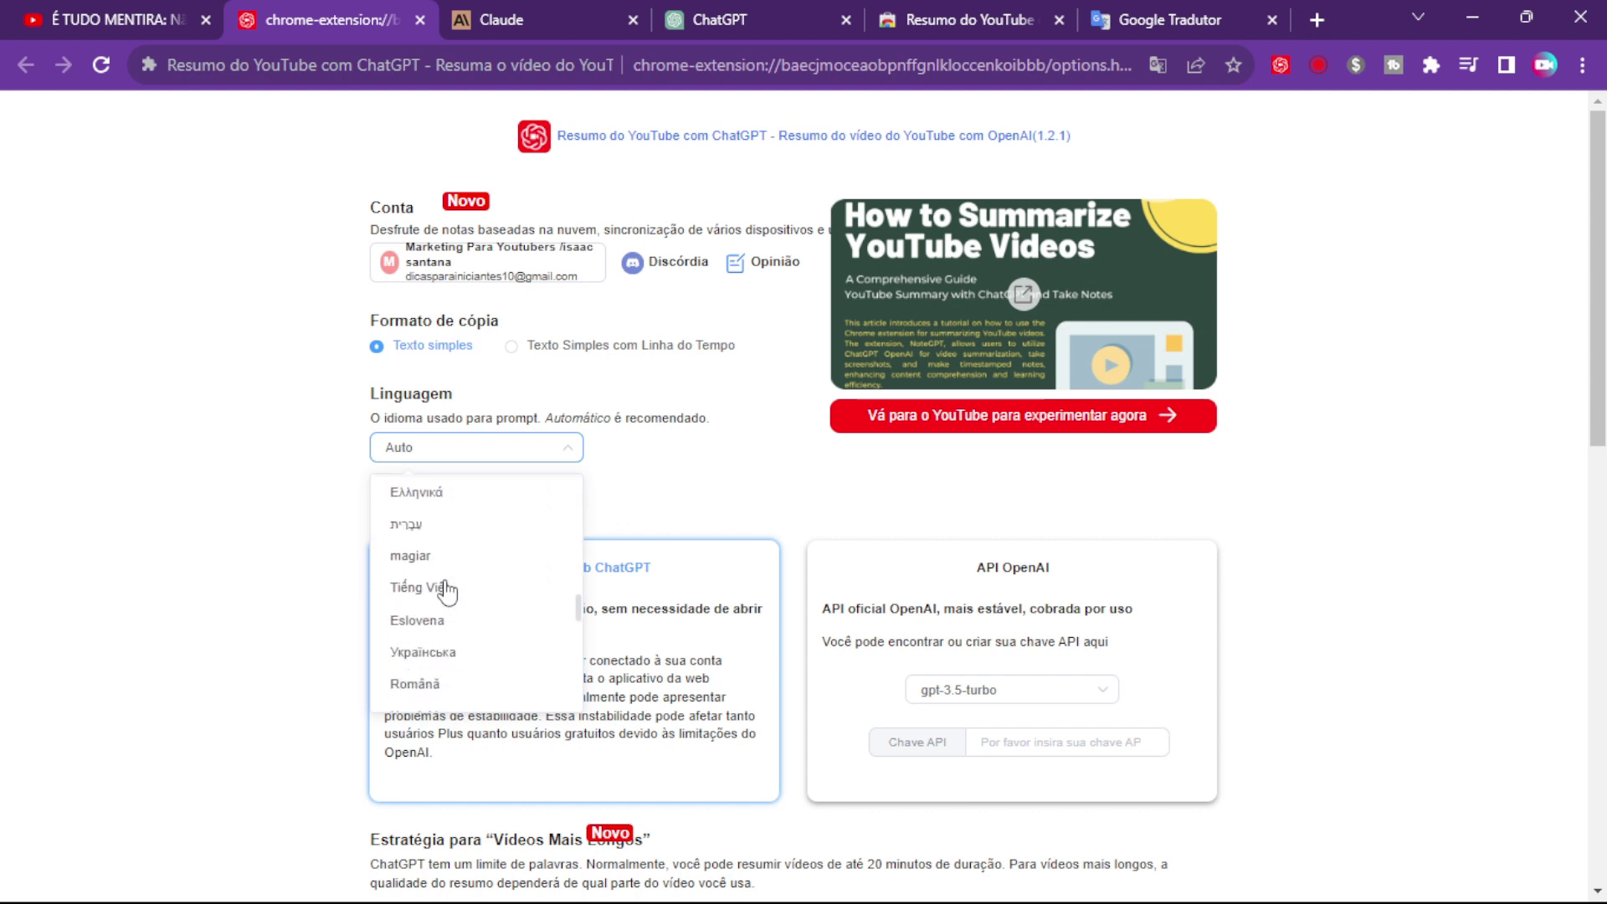
pyautogui.scroll(-5, 450, 592)
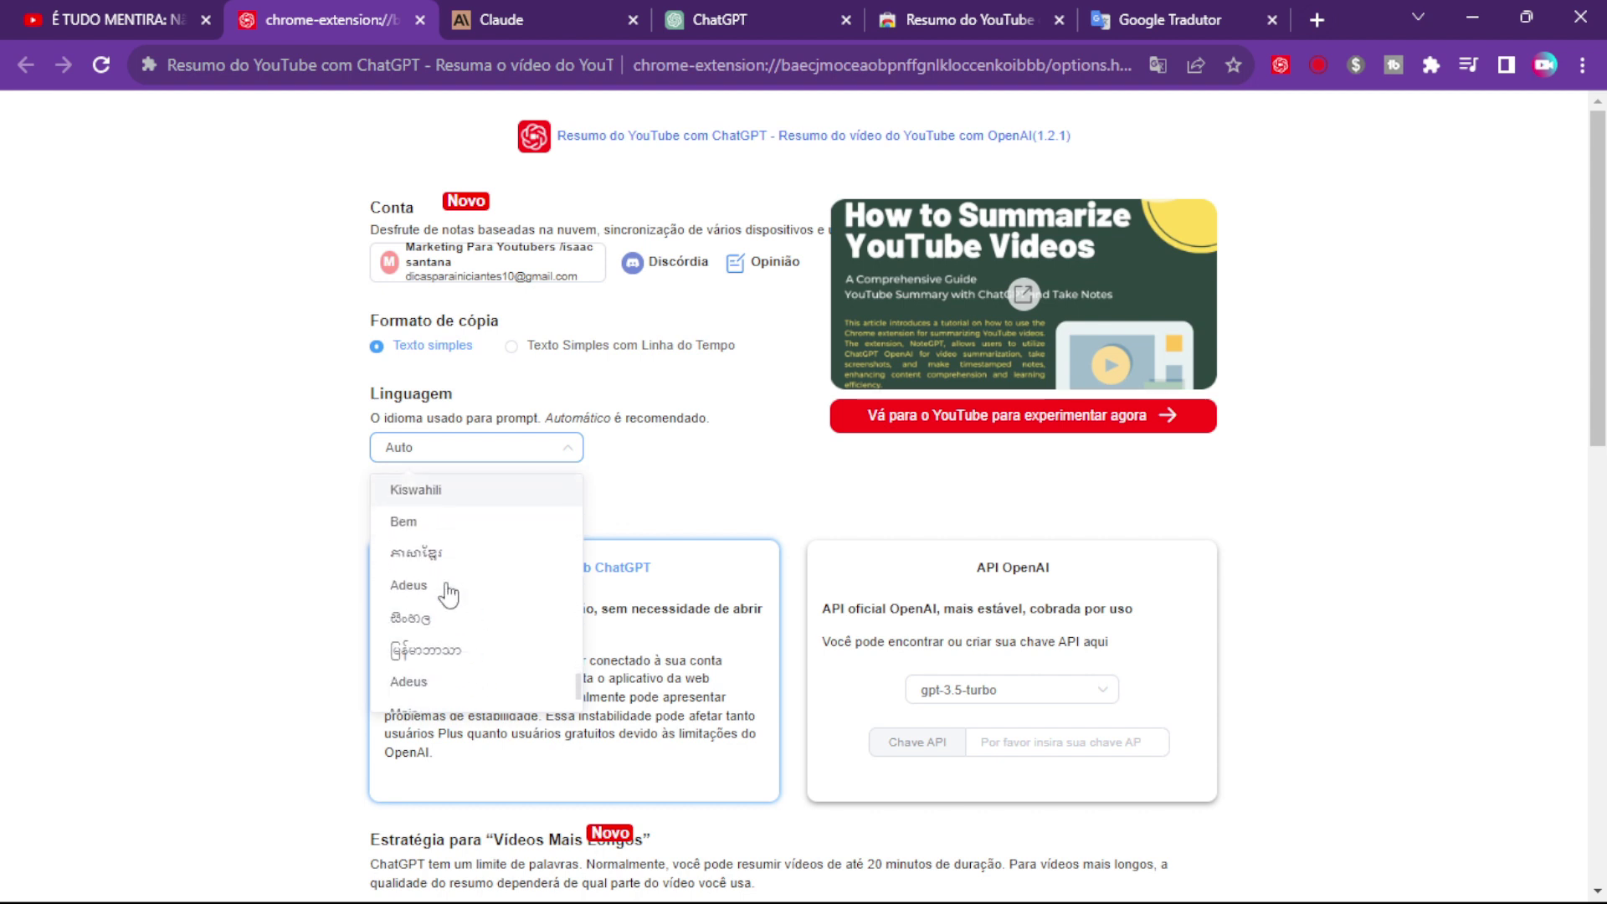
pyautogui.scroll(5, 449, 595)
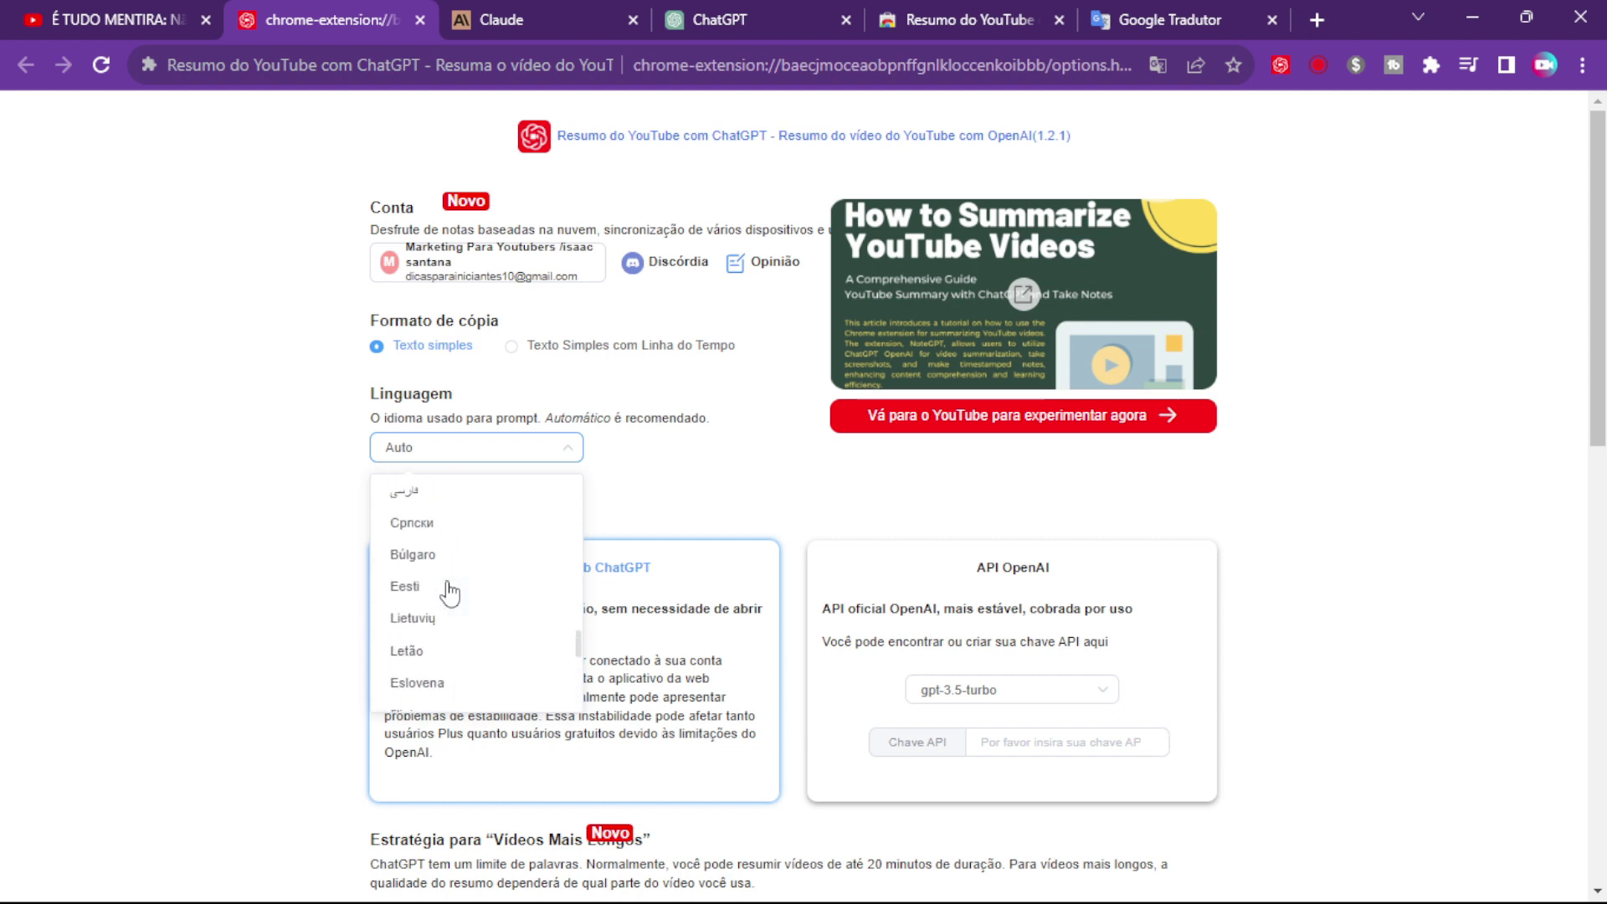
pyautogui.scroll(5, 449, 592)
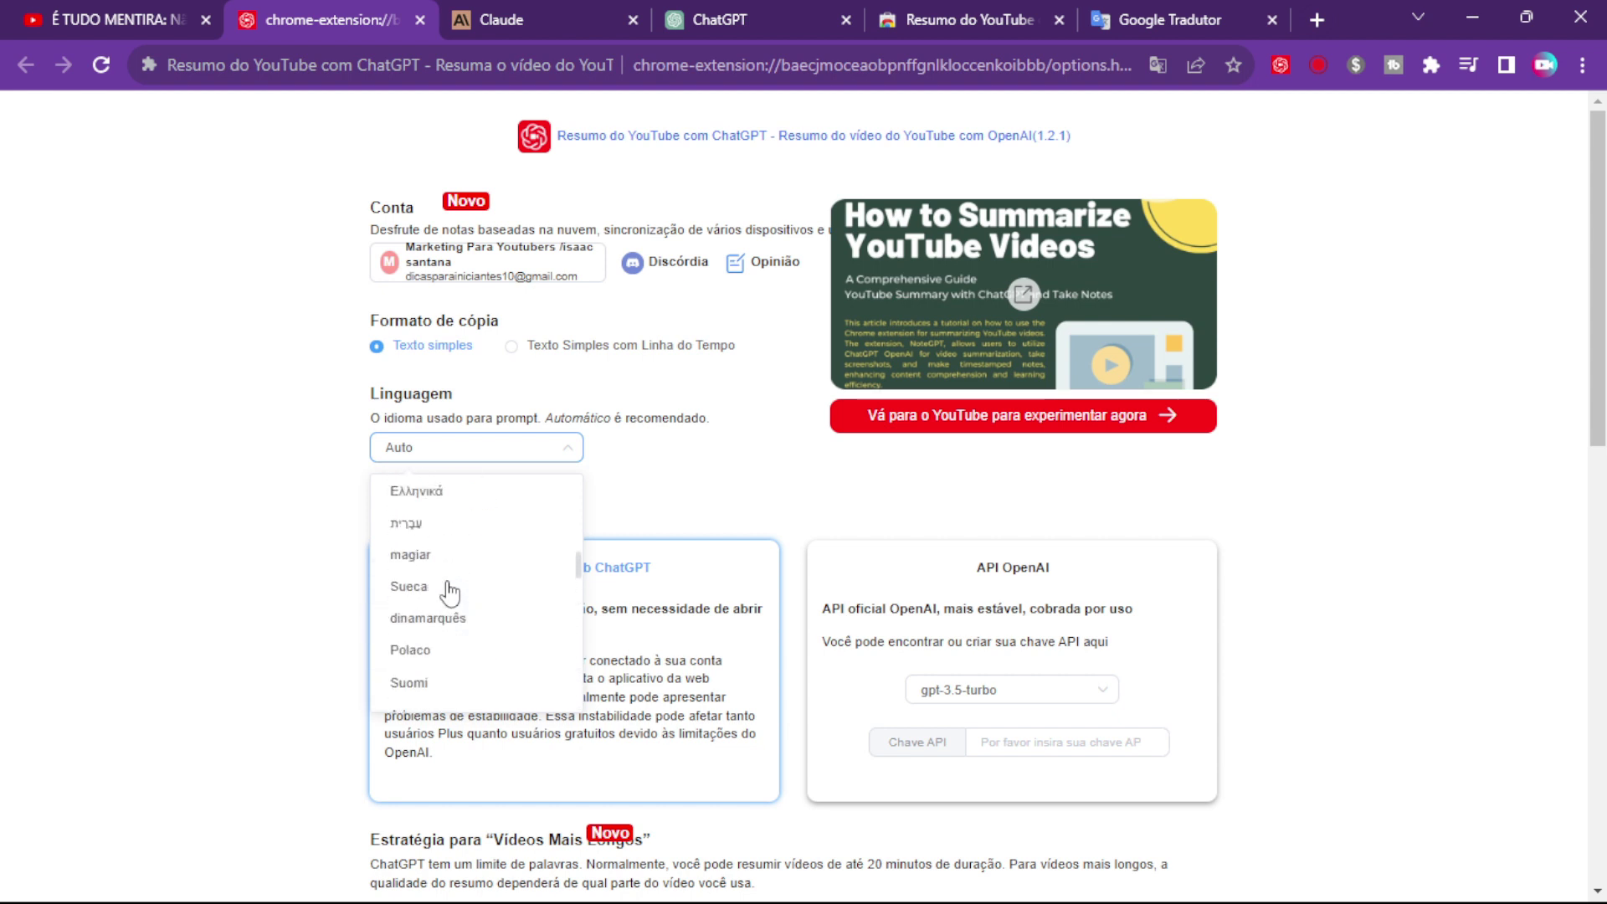
pyautogui.scroll(5, 449, 592)
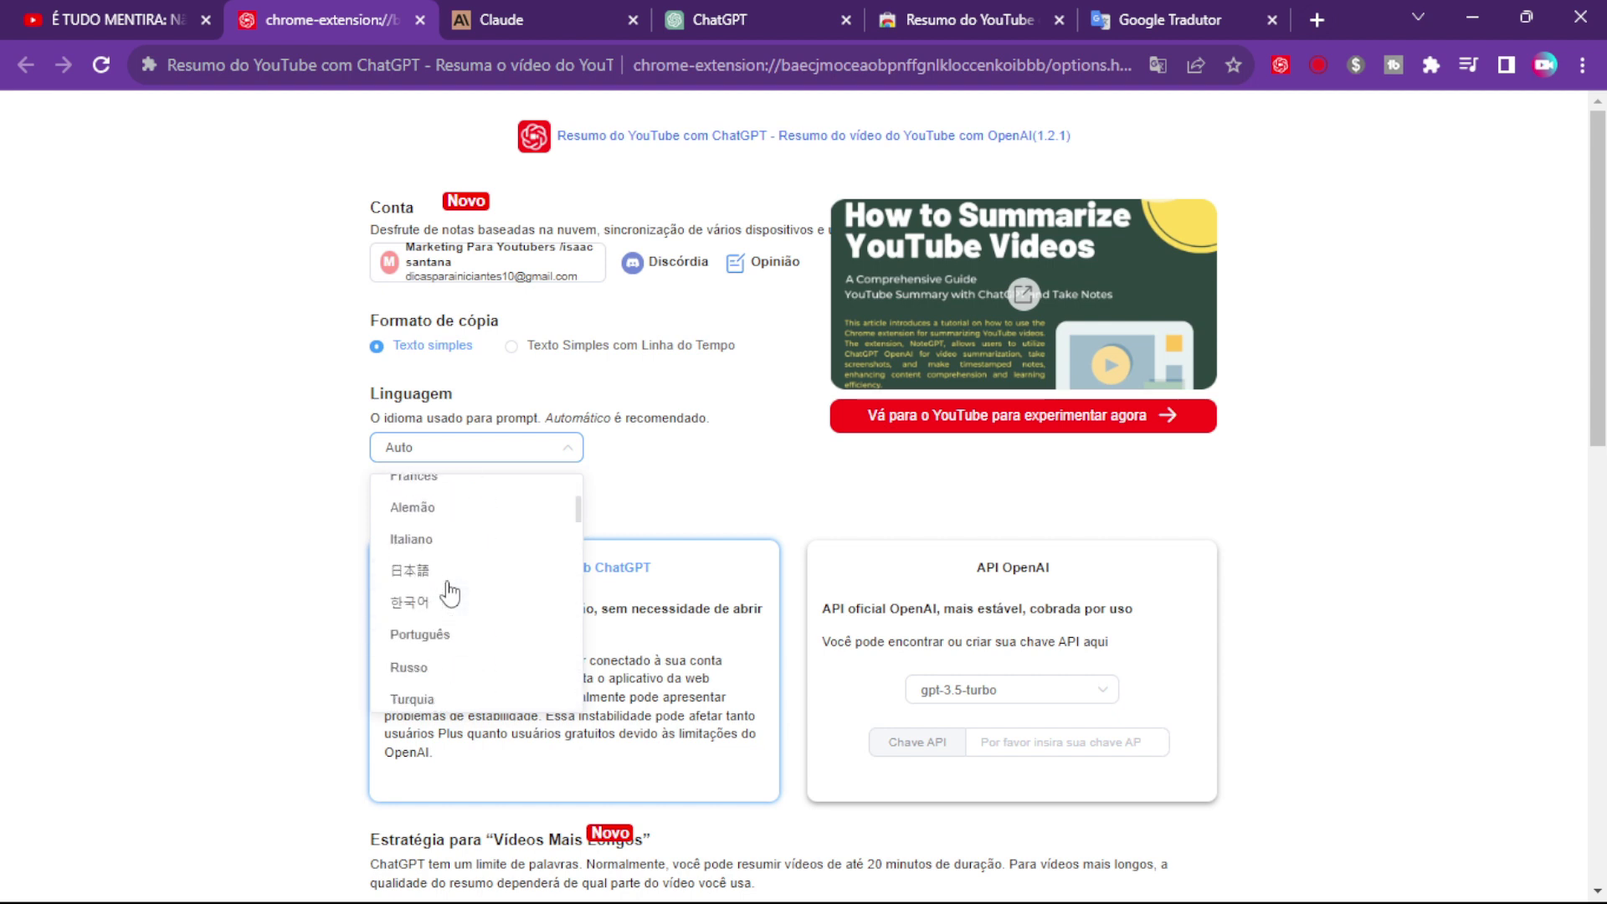
pyautogui.click(449, 603)
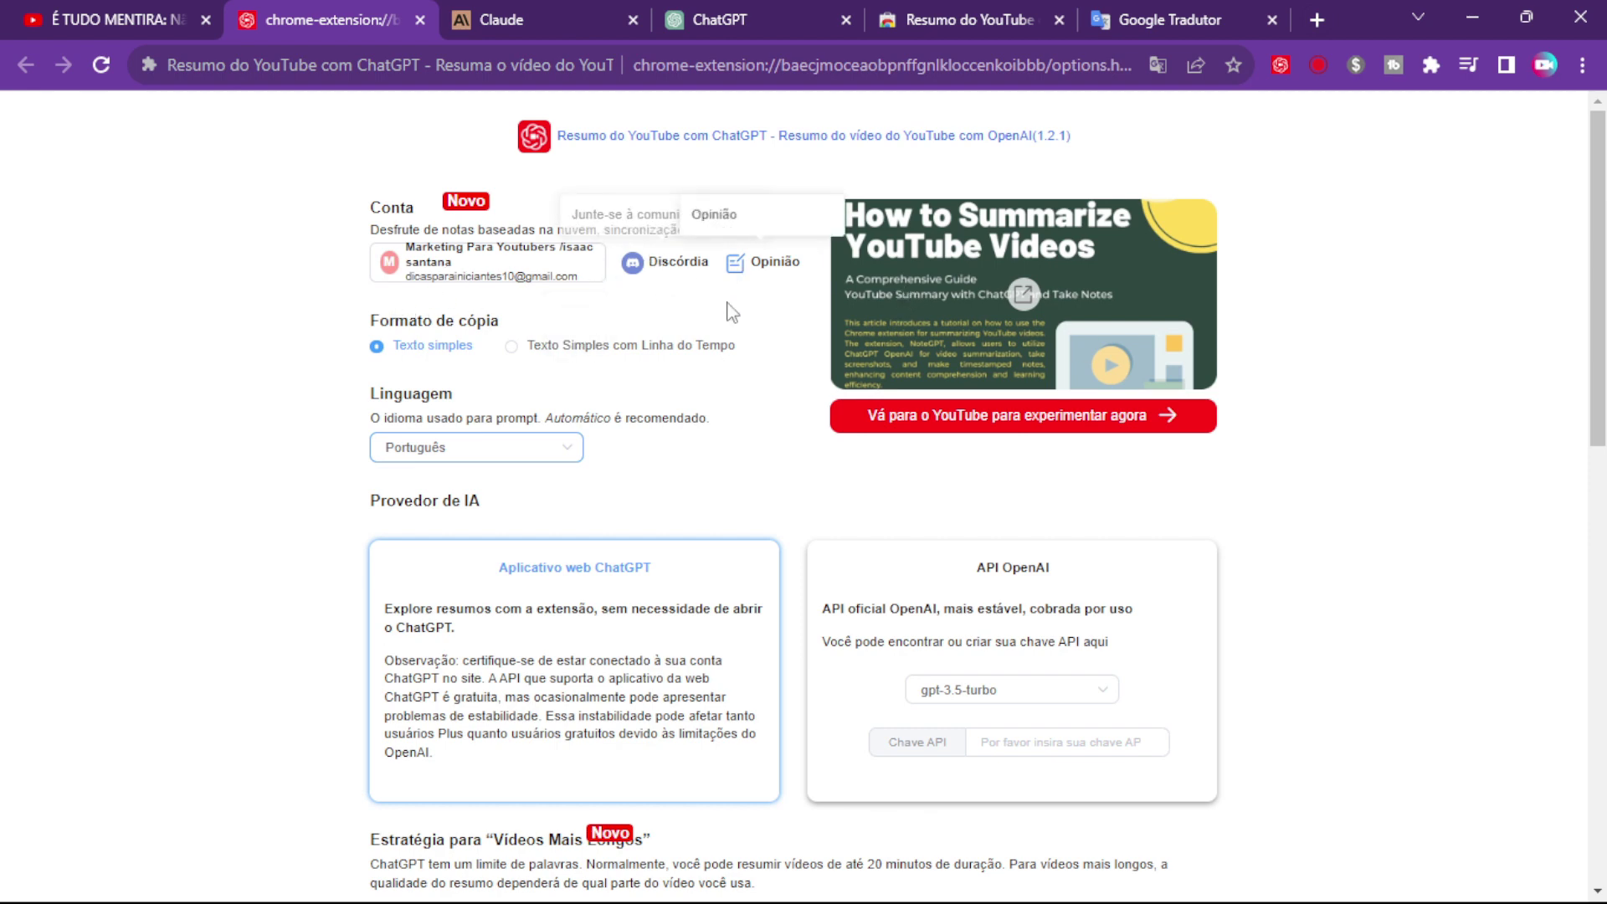
# Review the strategy options for longer videos and the custom prompt section on the settings page
pyautogui.scroll(-1, 962, 369)
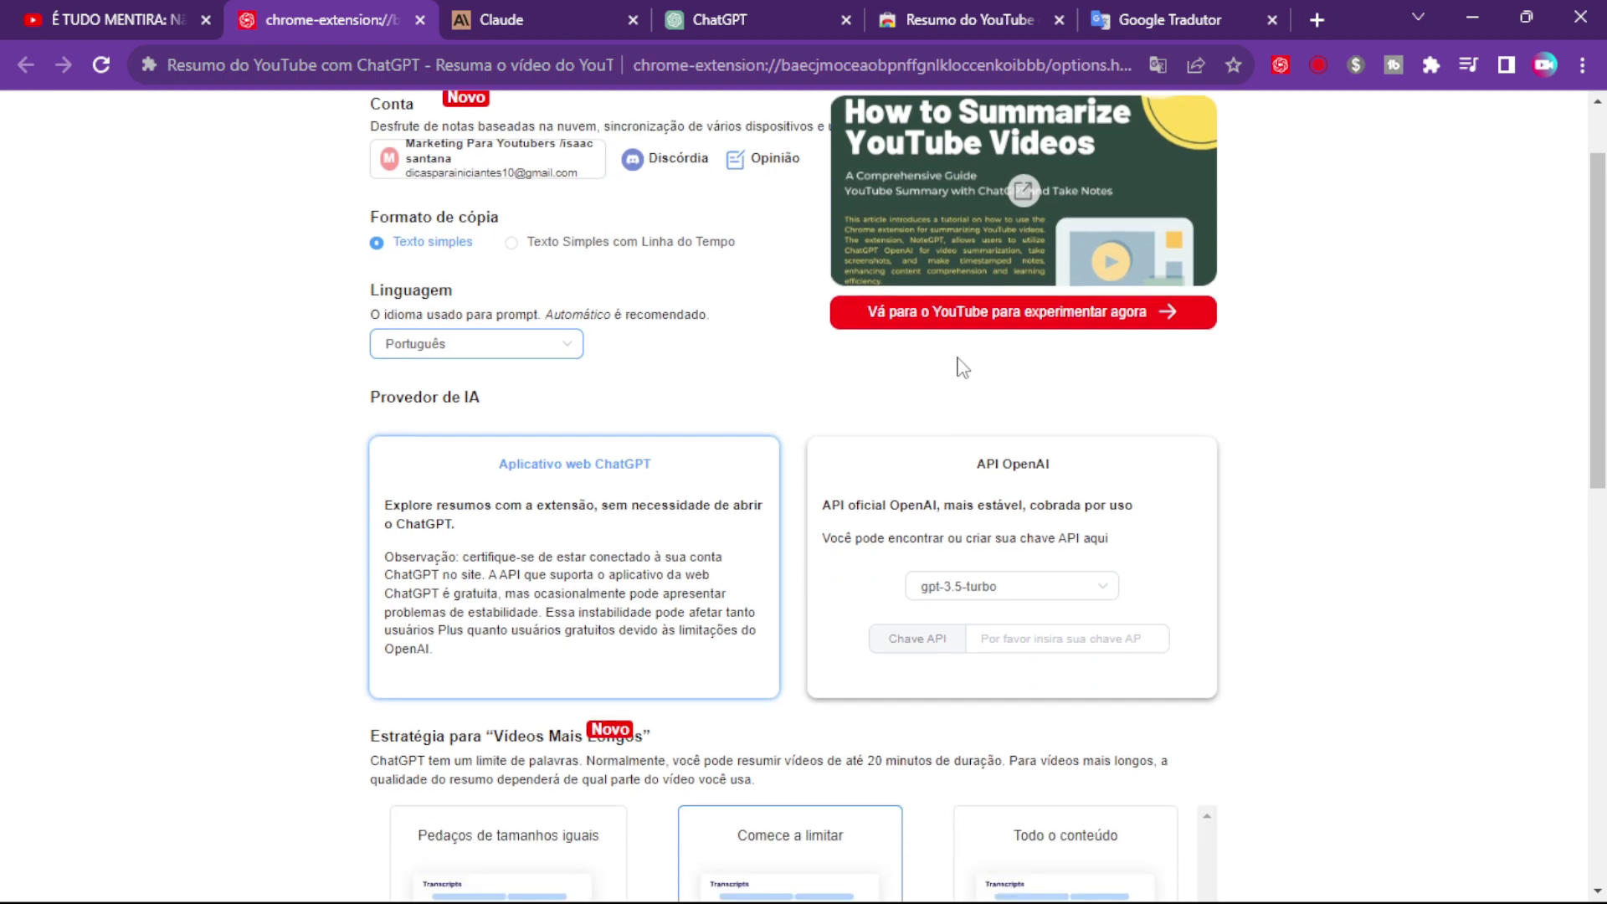
pyautogui.scroll(-2, 962, 368)
pyautogui.scroll(-2, 1408, 349)
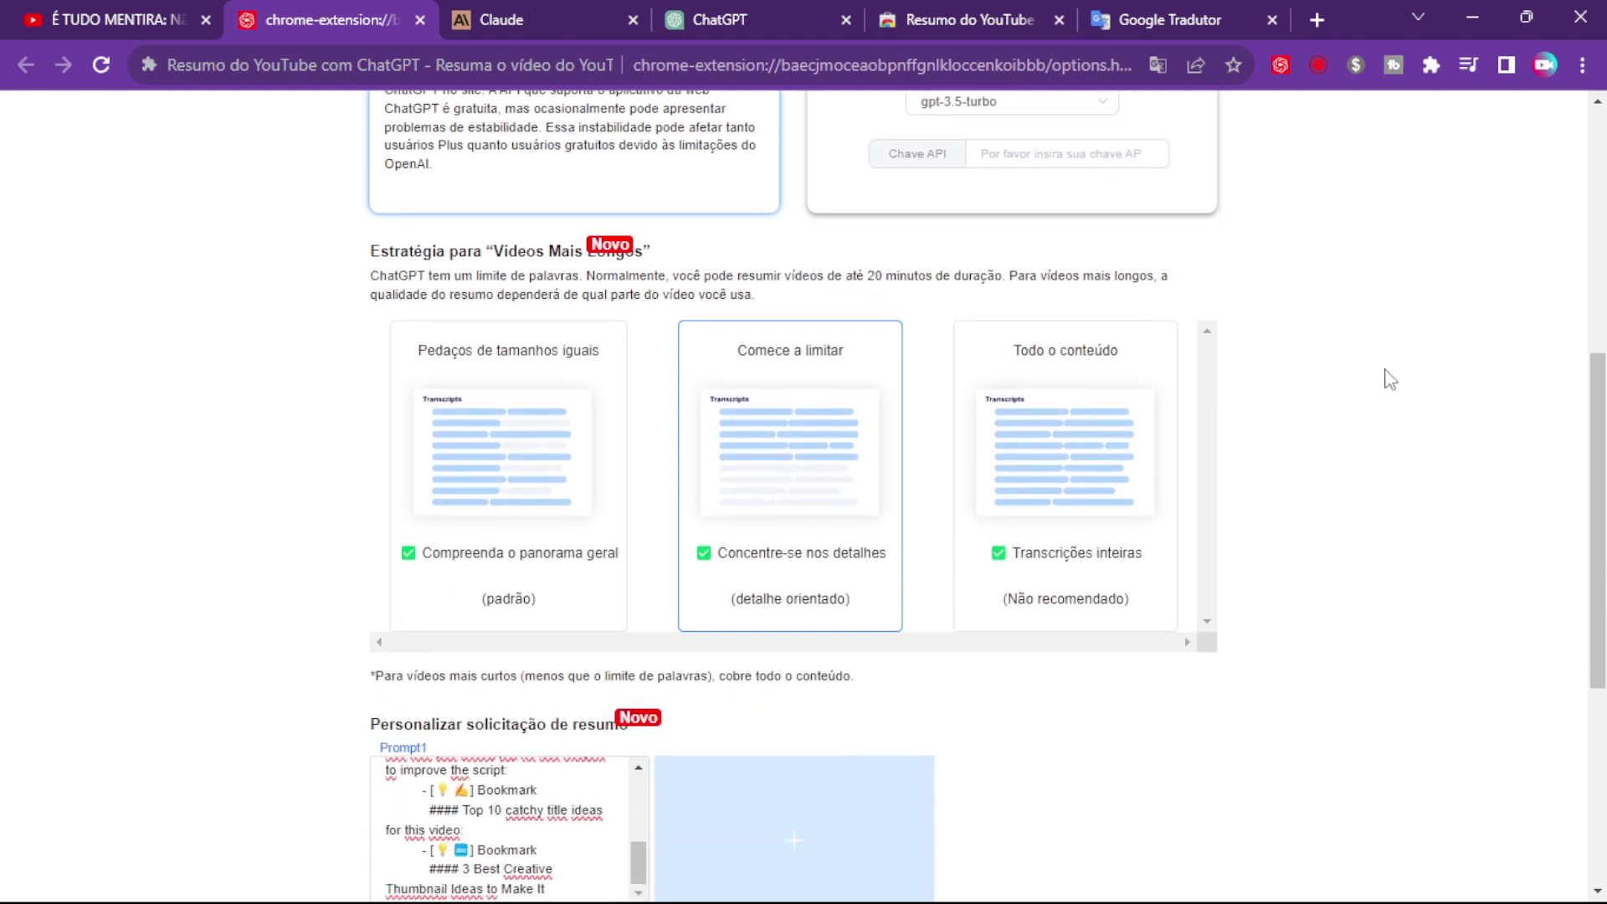
# Examine the strategies for longer videos, the custom summary prompt and the example prompts on the extension's settings page
pyautogui.scroll(-3, 1389, 379)
pyautogui.scroll(1, 1386, 391)
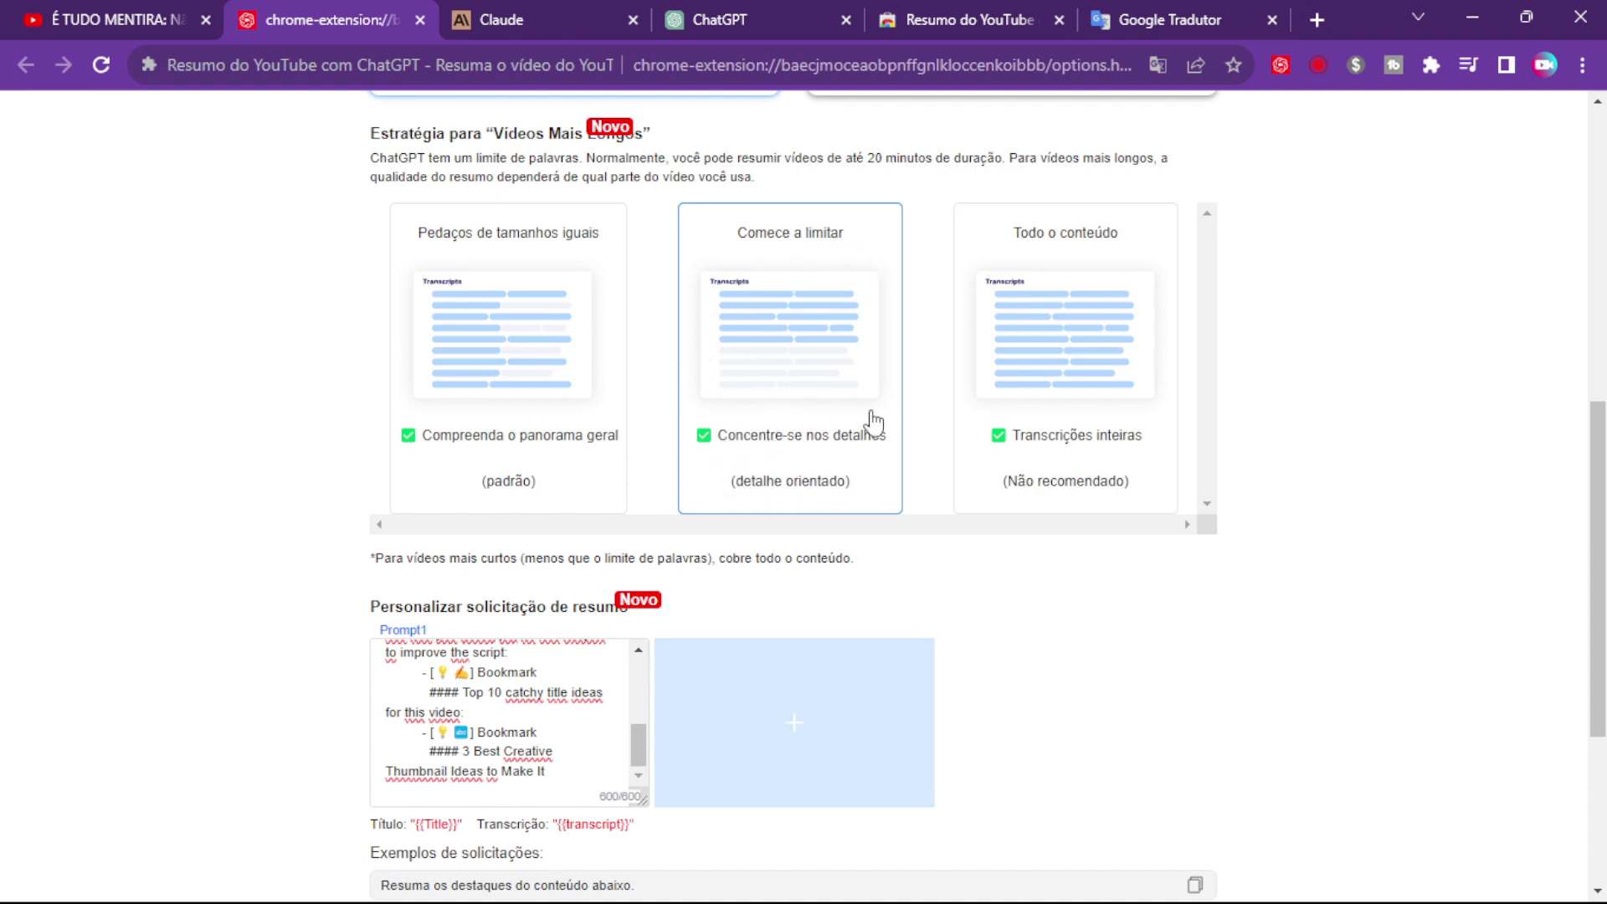
pyautogui.scroll(-1, 1168, 312)
pyautogui.scroll(3, 1158, 312)
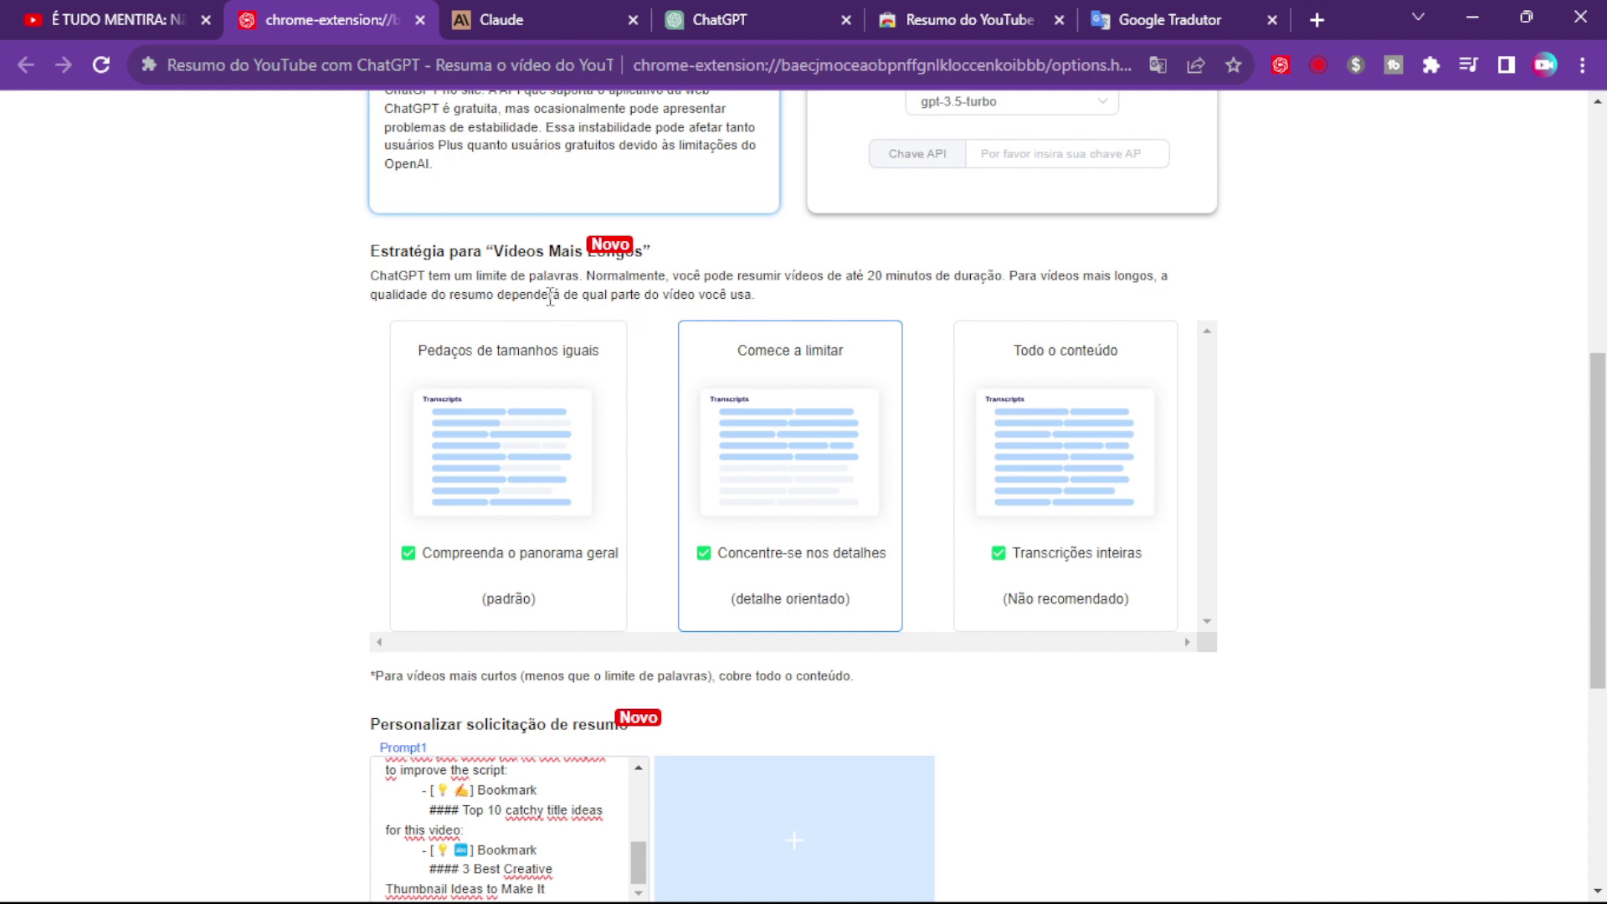
pyautogui.scroll(-3, 910, 406)
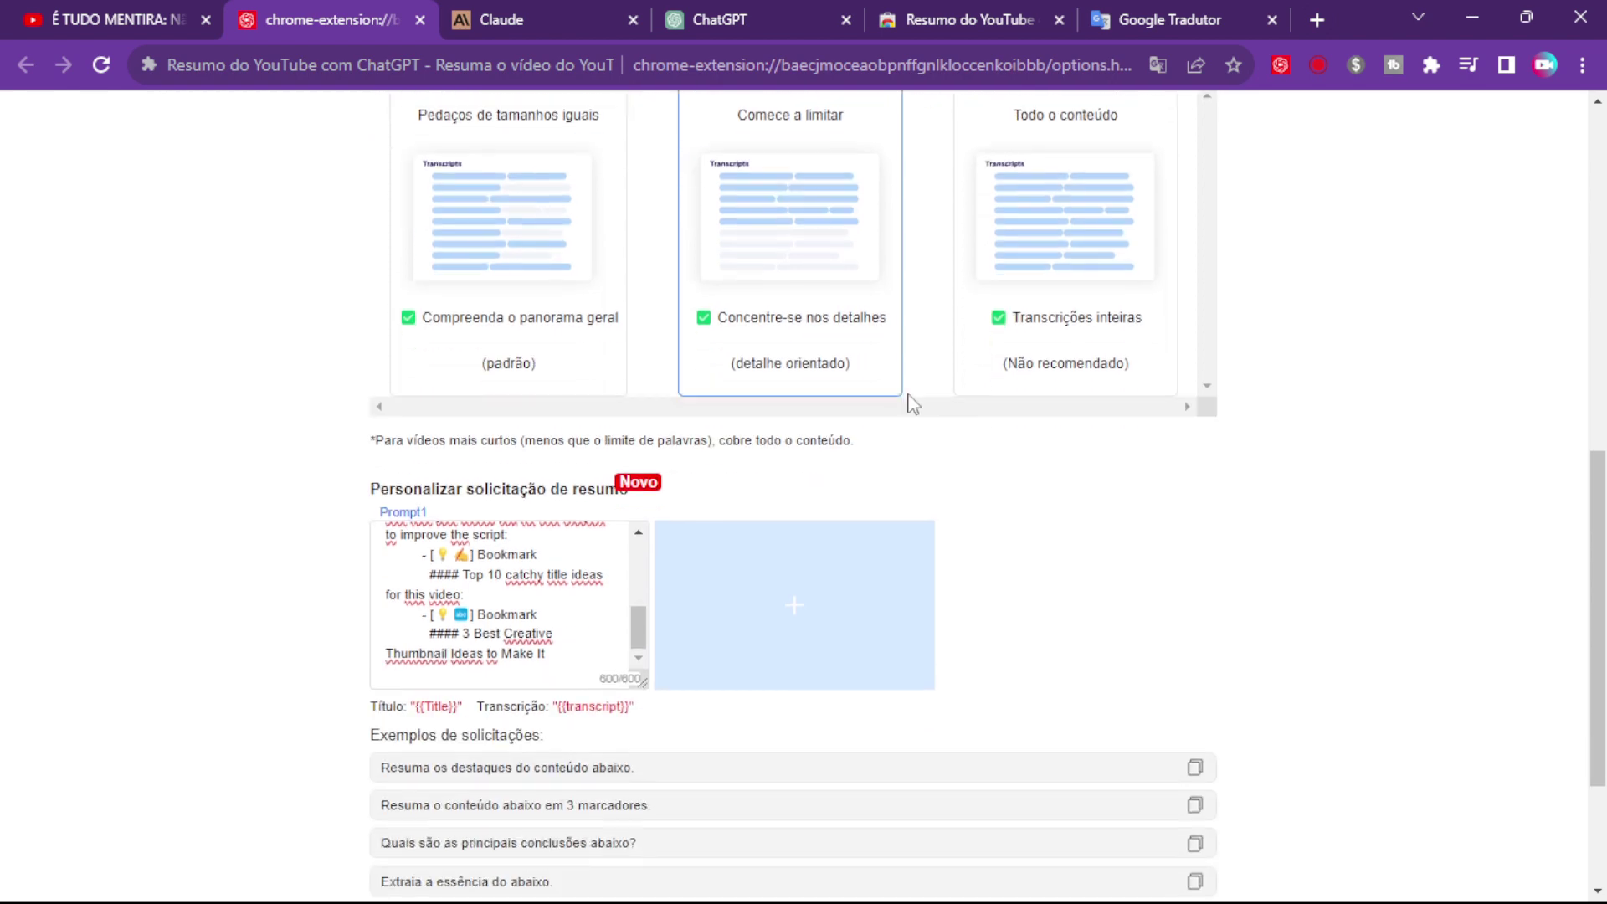
pyautogui.scroll(-3, 912, 405)
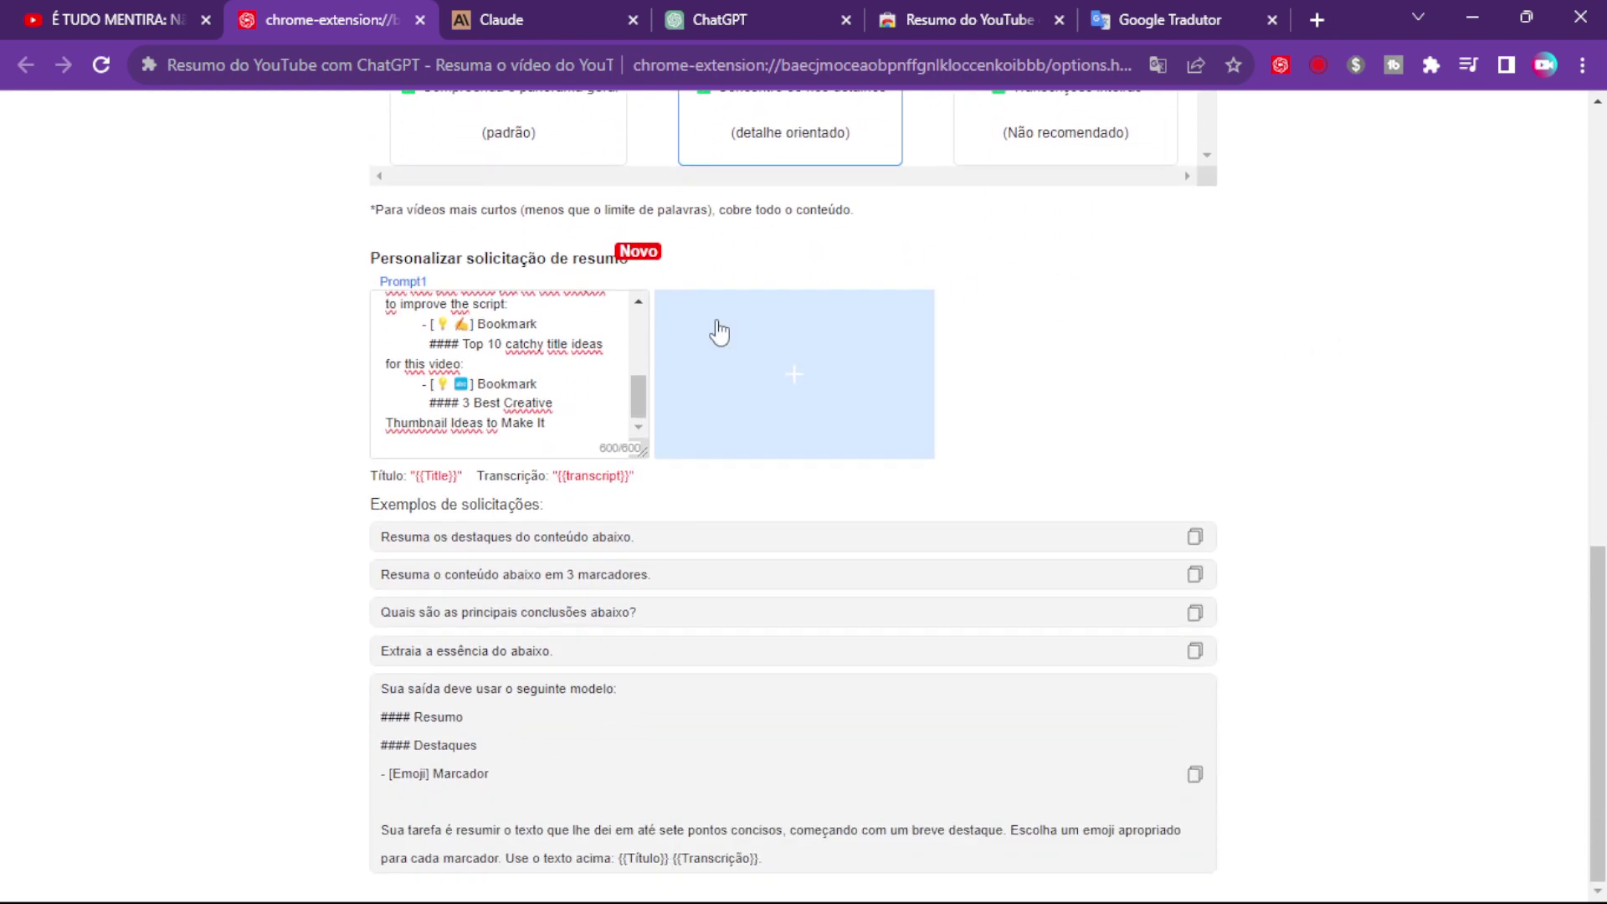
pyautogui.scroll(10, 485, 416)
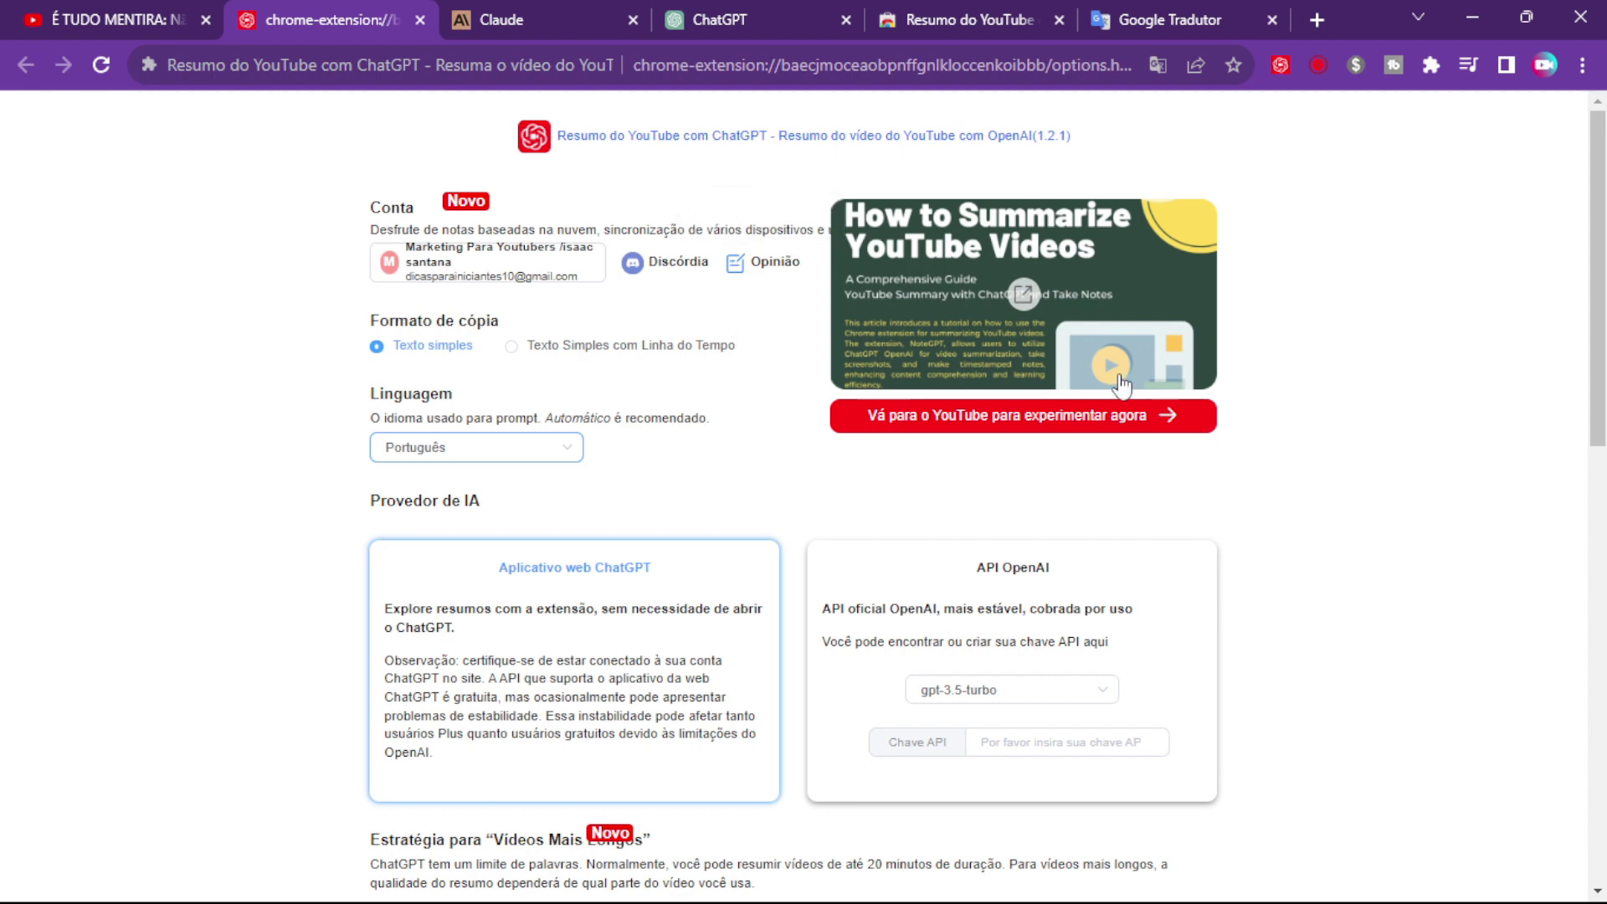
# Close the extension's settings page and return to the notes panel beside the YouTube video
pyautogui.click(101, 20)
pyautogui.click(420, 19)
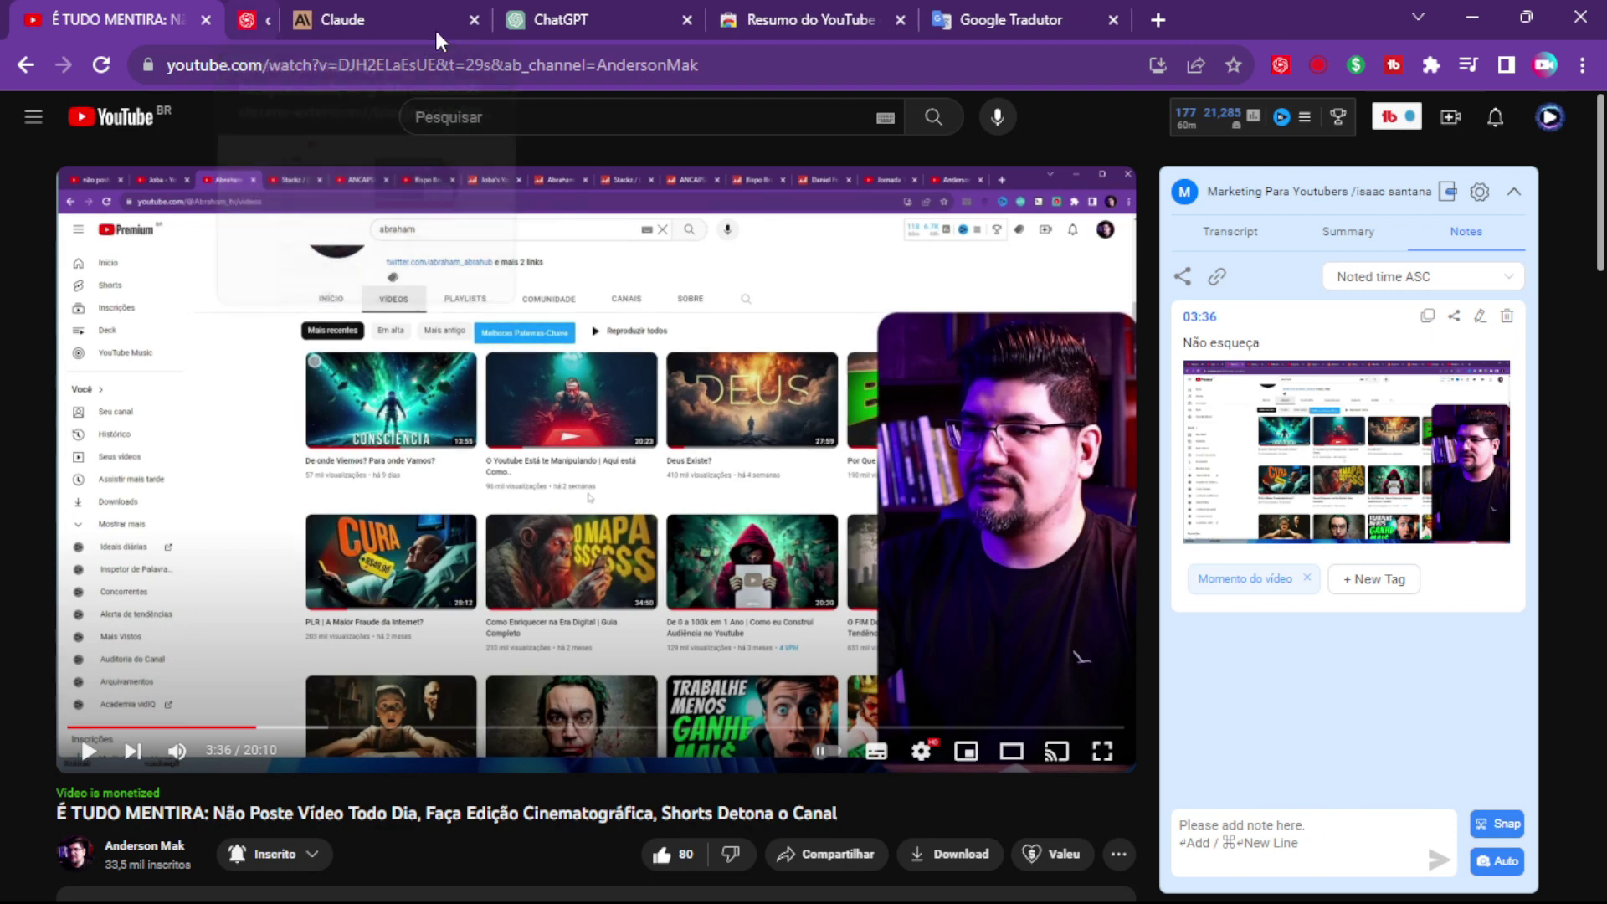
pyautogui.scroll(-3, 1364, 273)
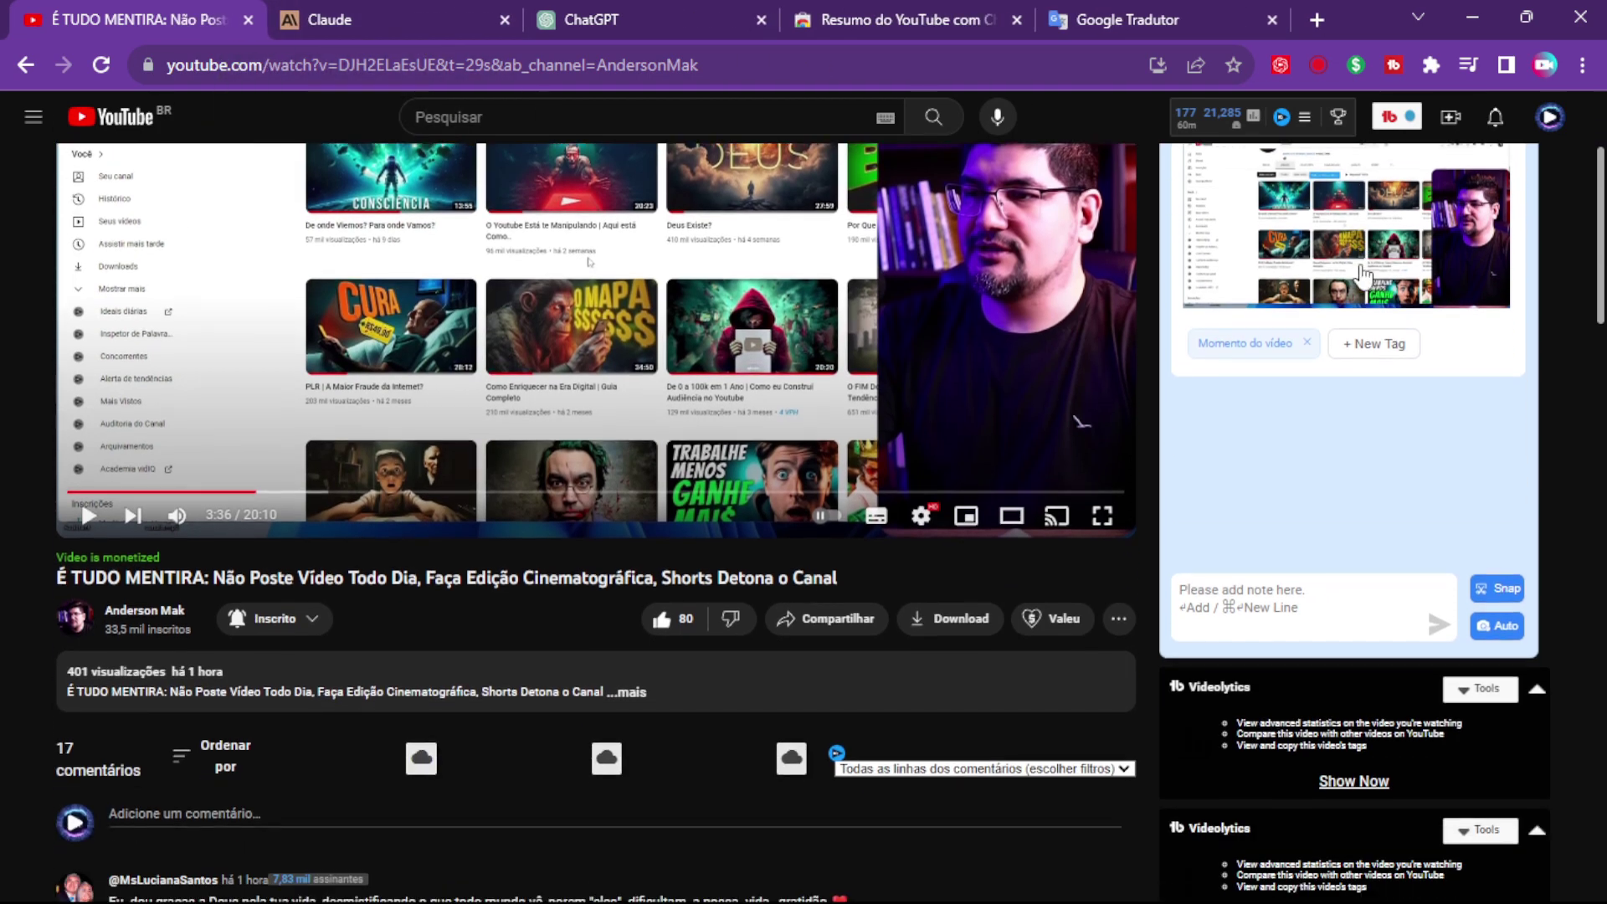
pyautogui.scroll(3, 1339, 306)
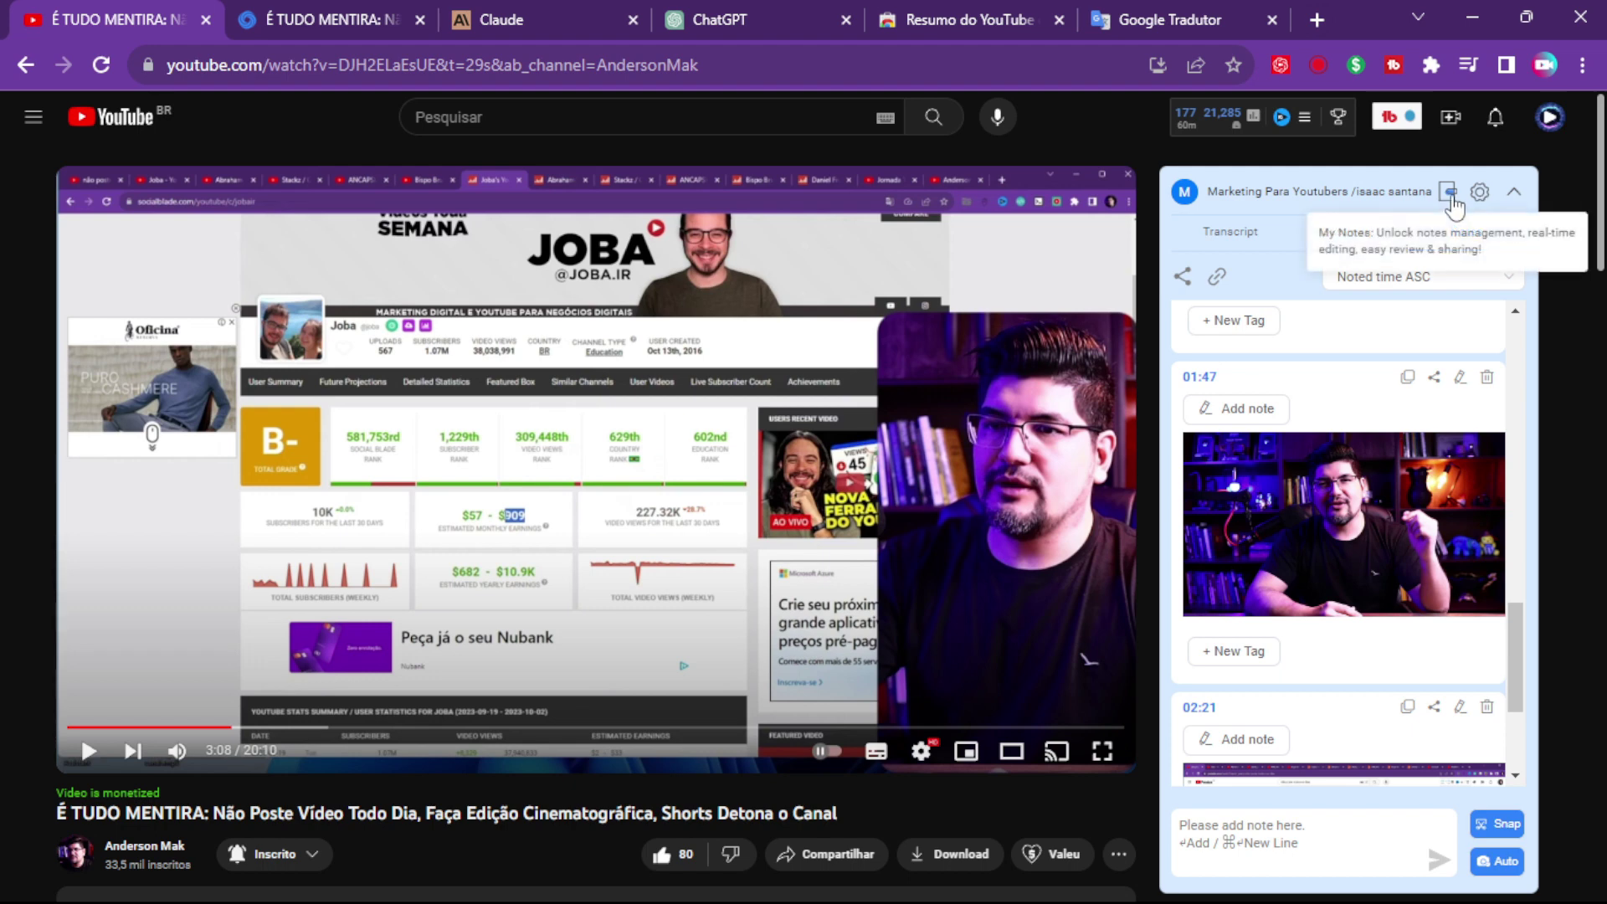
# Close the extra tab beside the video and open the NoteGPT My Notes page from the notes panel
pyautogui.click(420, 20)
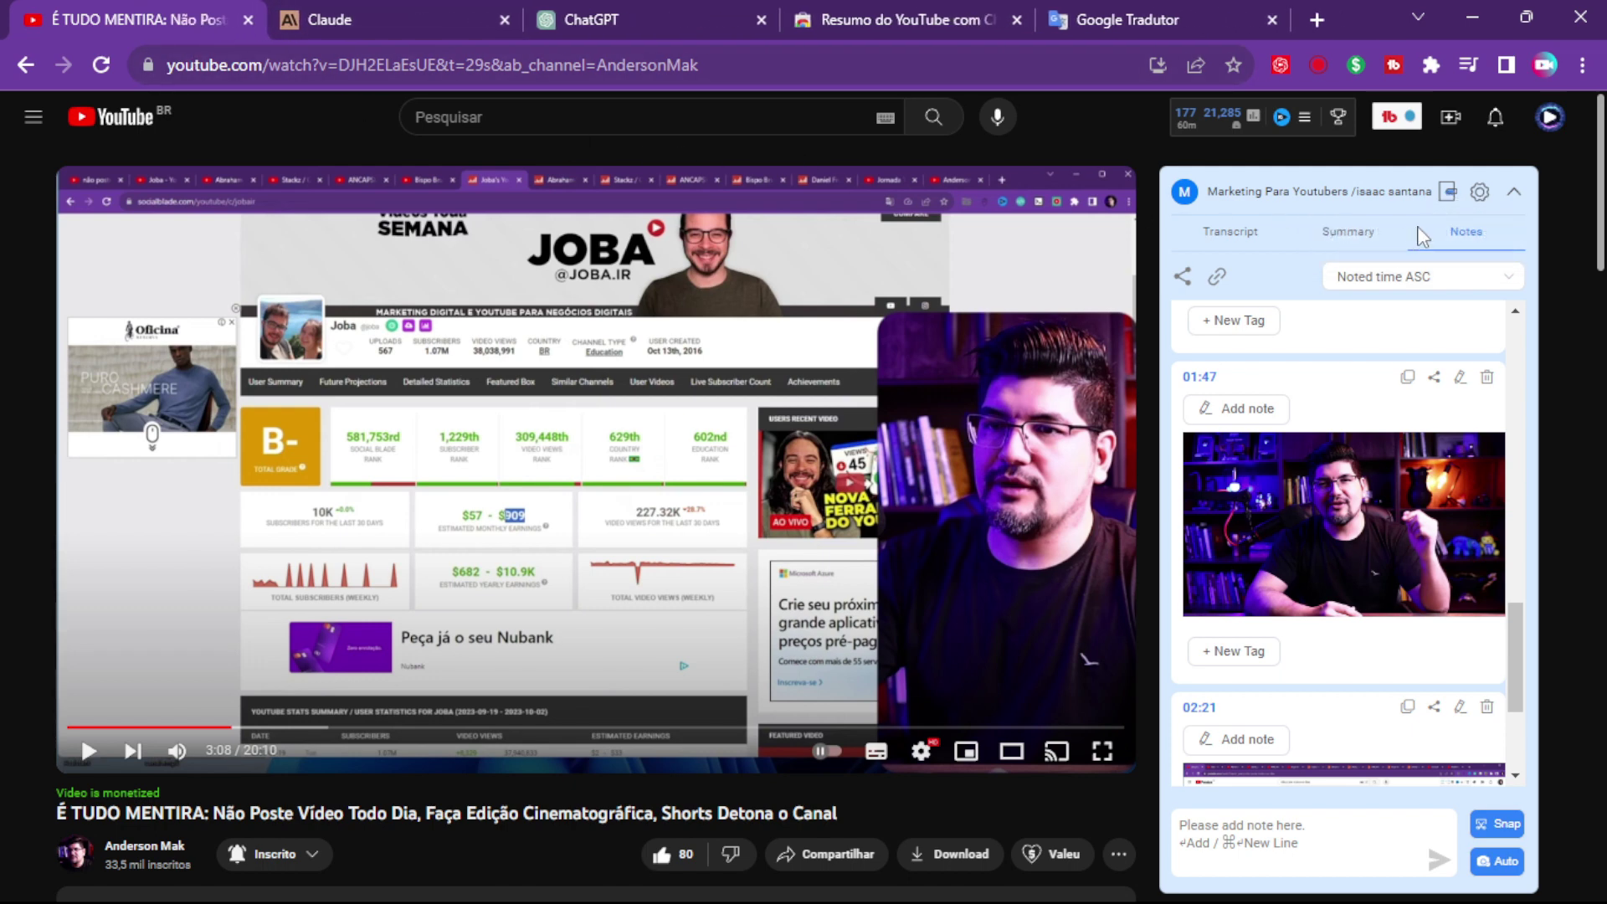
pyautogui.click(1450, 194)
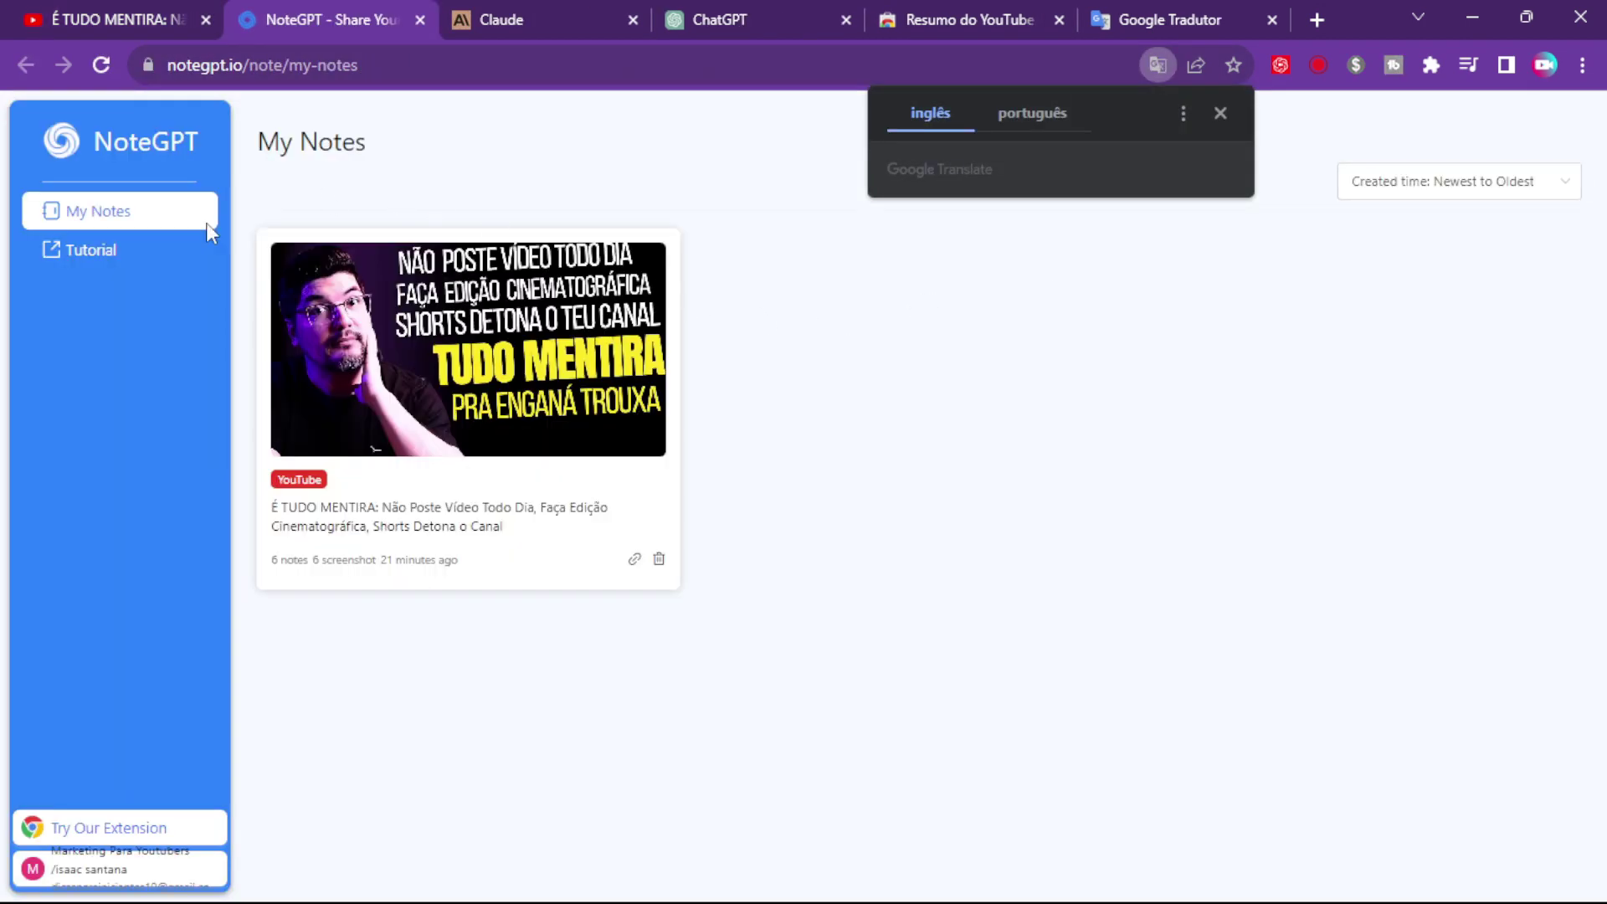
# Return to the YouTube video and look through the timestamped screenshots in its notes list
pyautogui.click(105, 20)
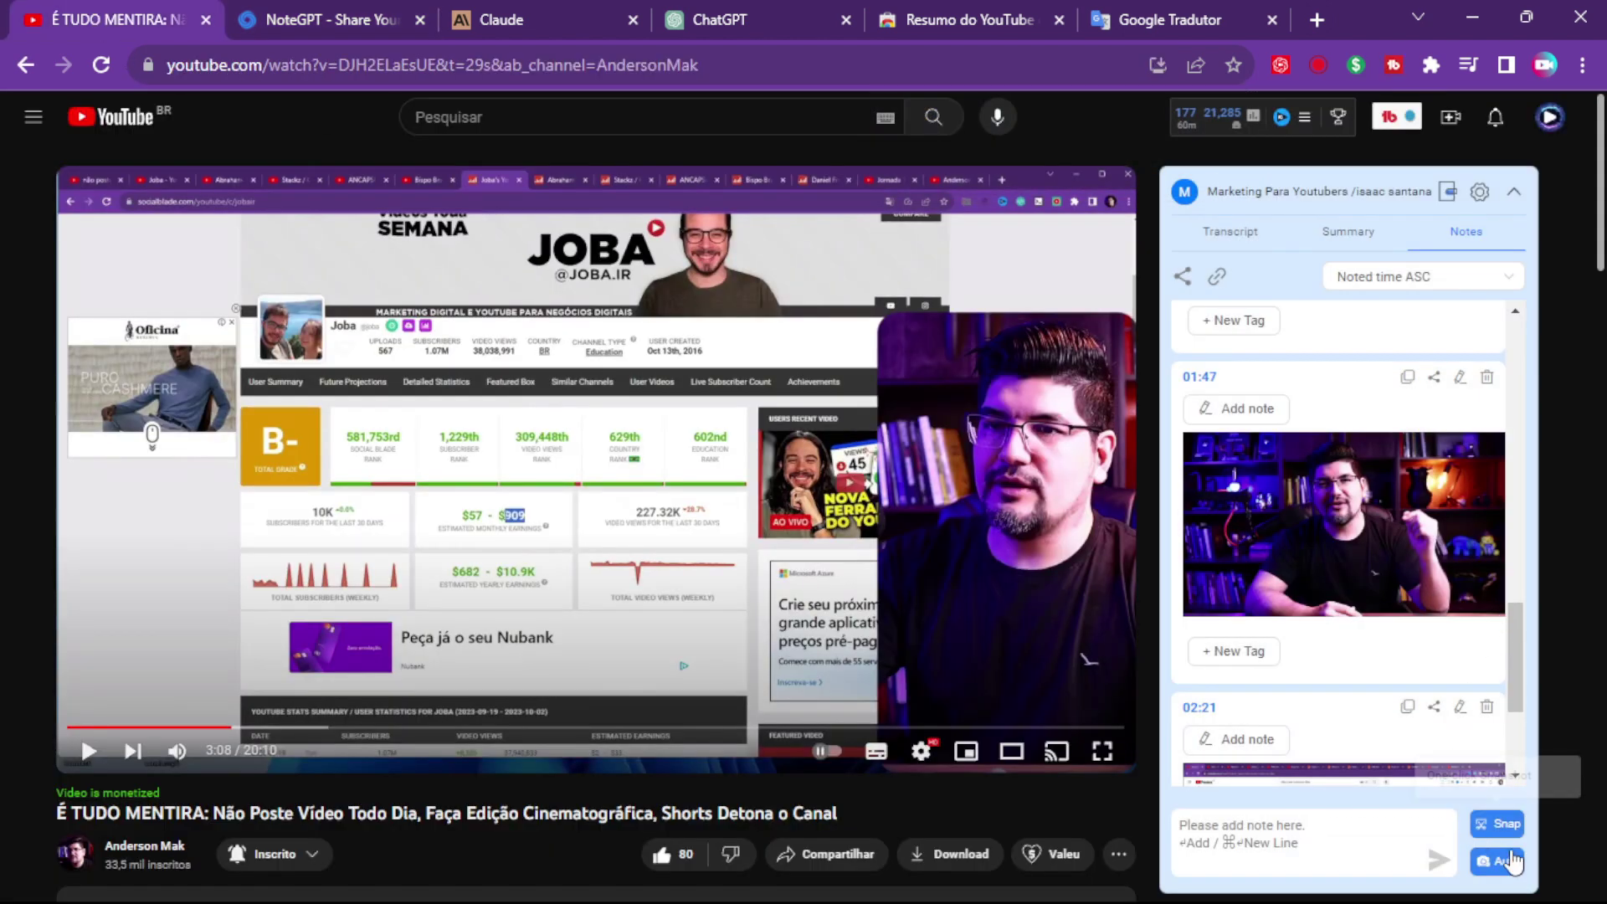
pyautogui.scroll(4, 1370, 650)
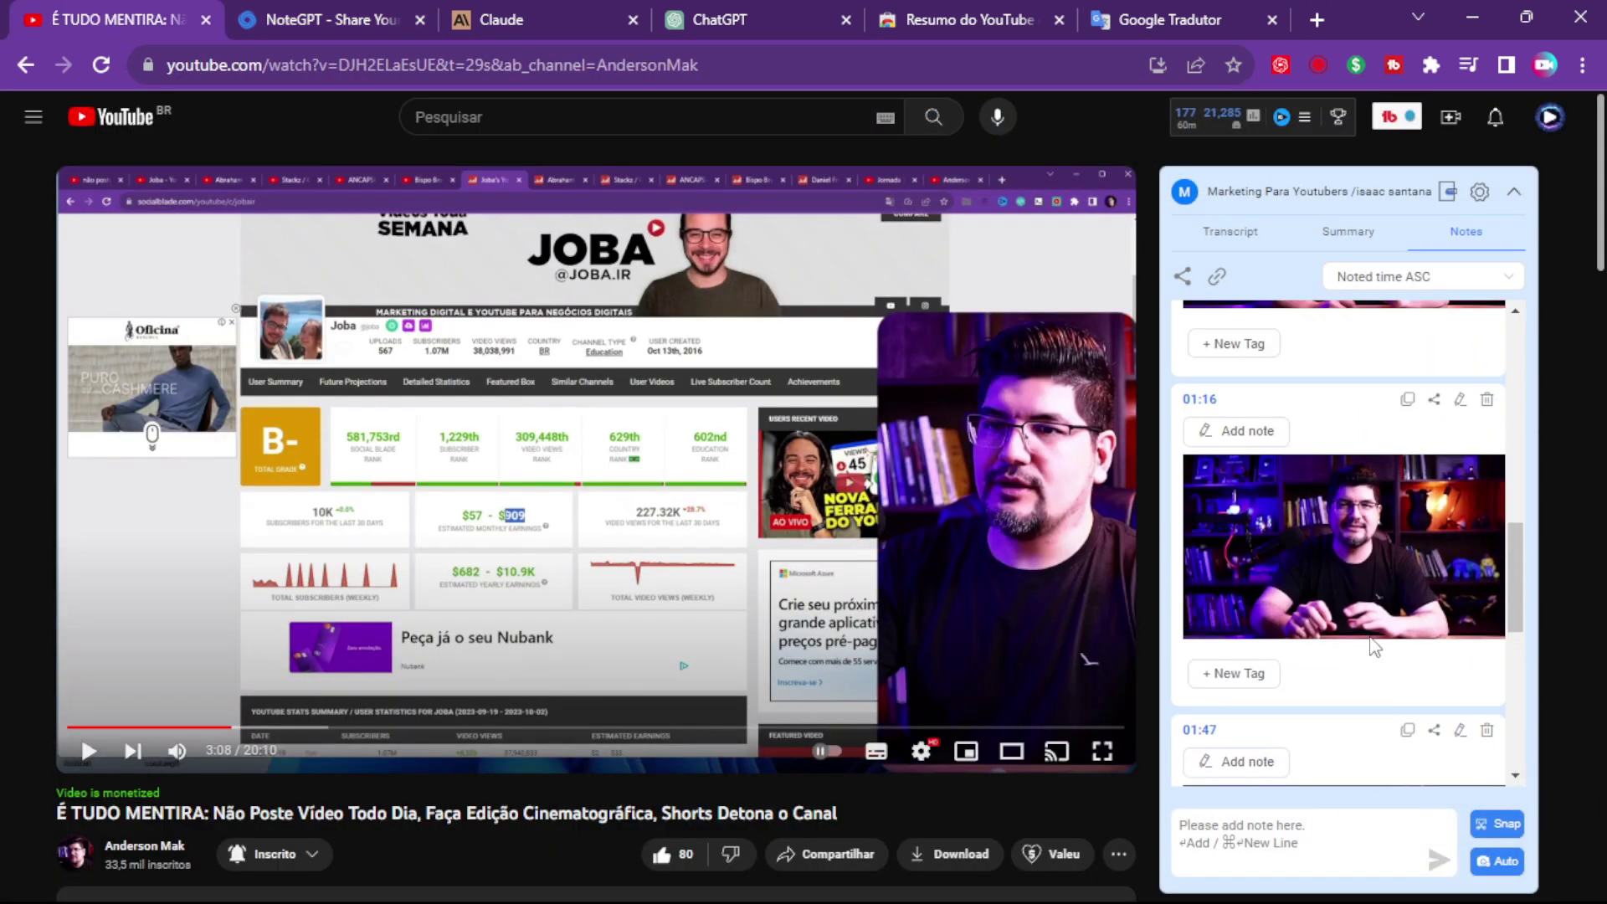
pyautogui.scroll(6, 1318, 544)
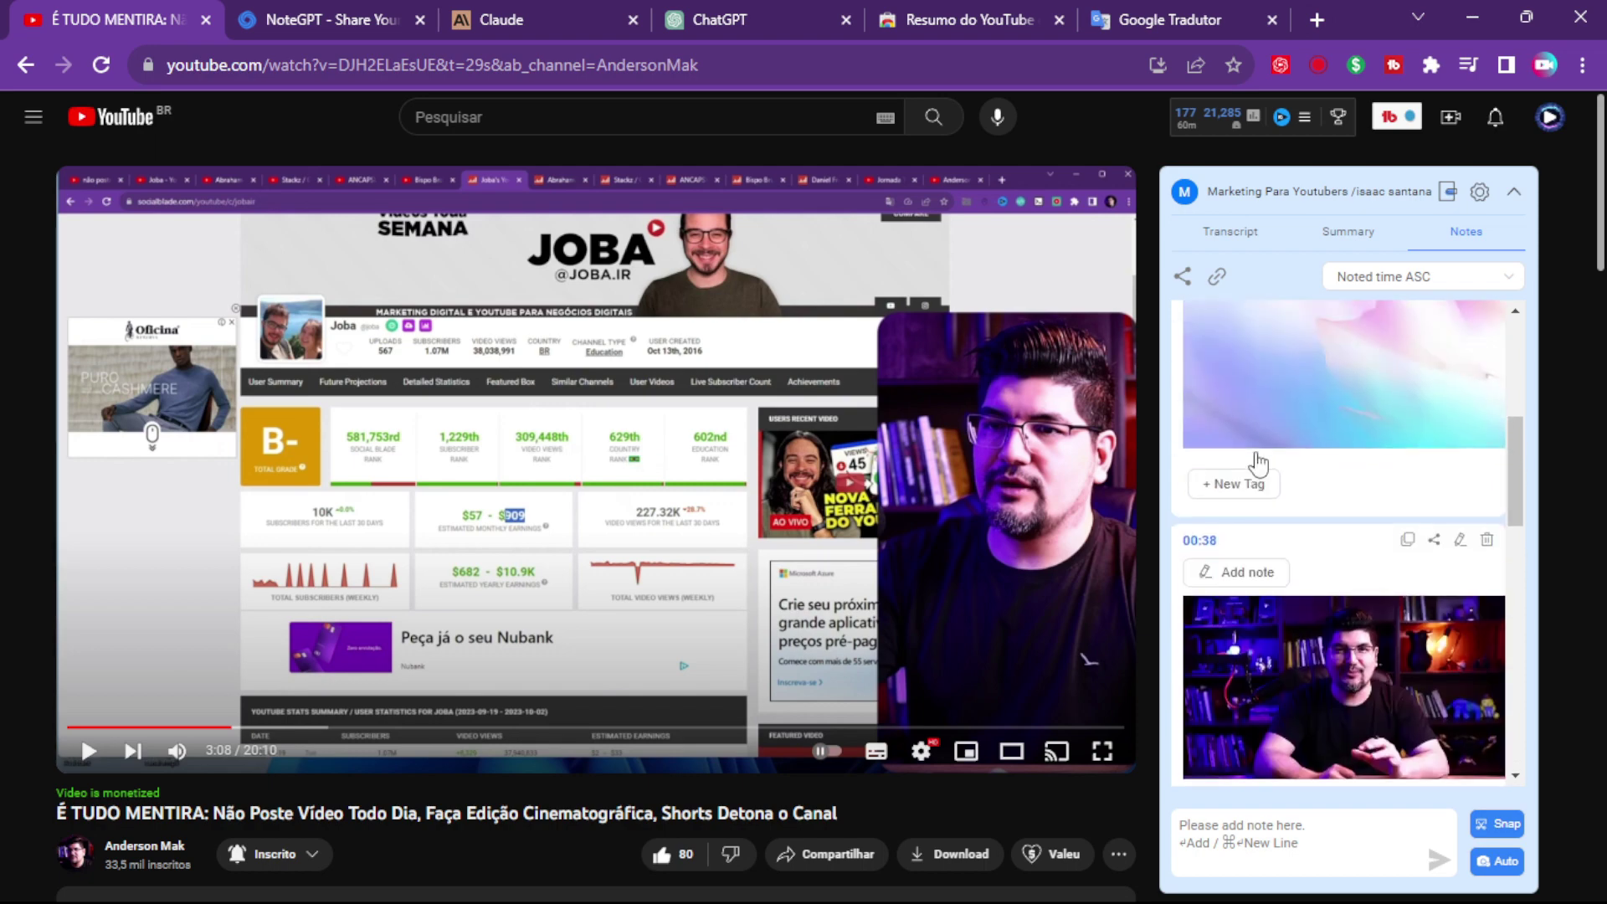
pyautogui.scroll(-3, 1293, 444)
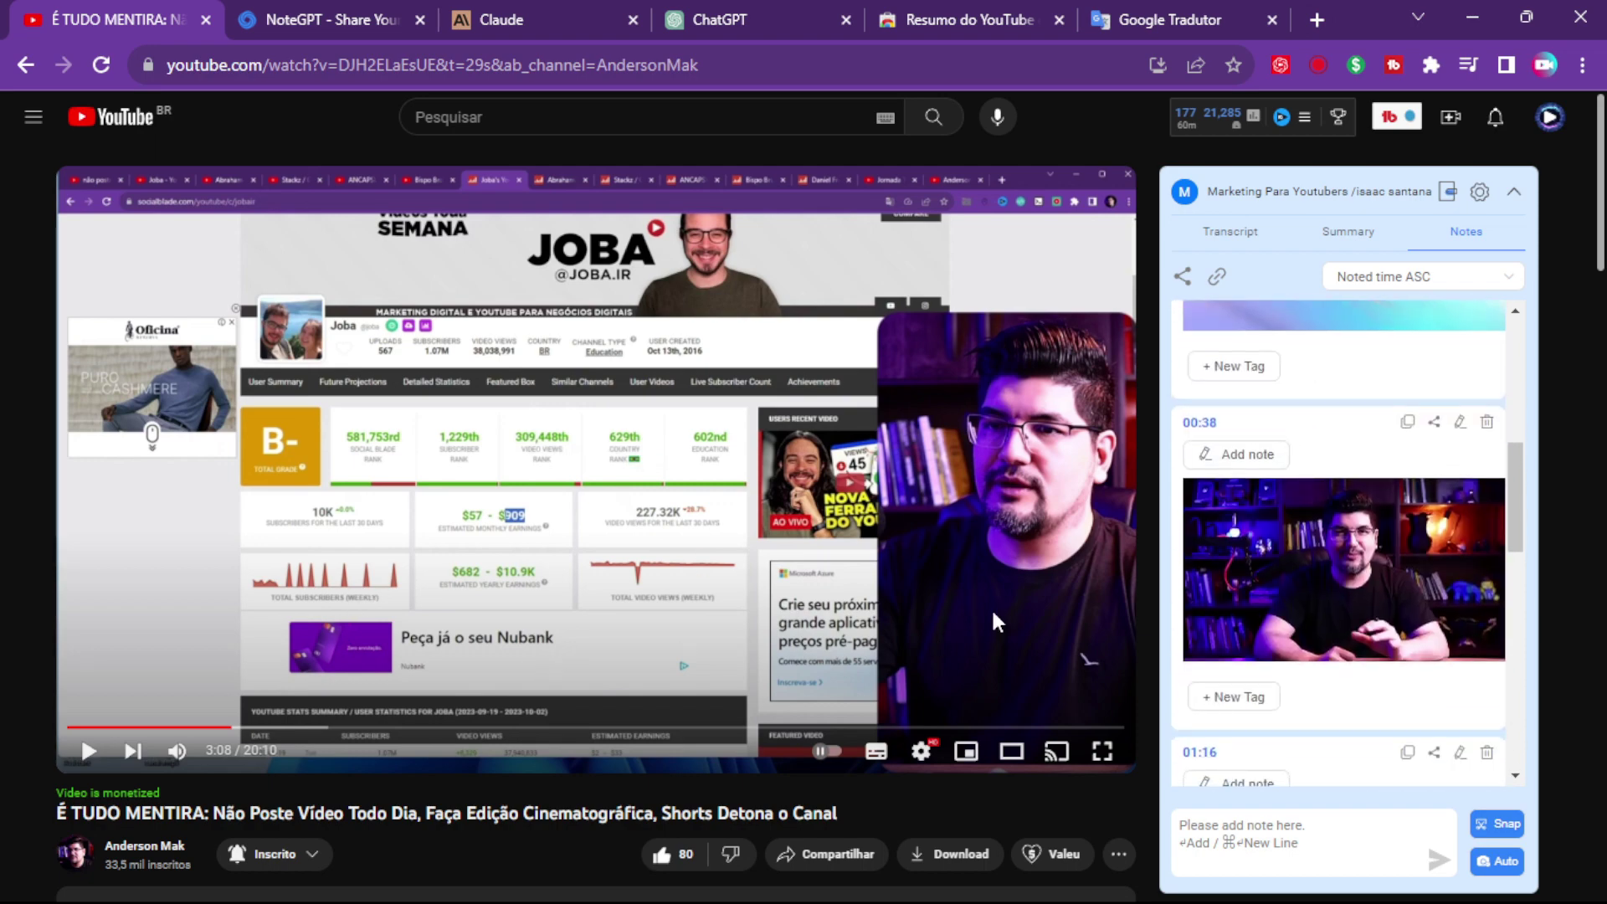
pyautogui.scroll(-4, 1389, 574)
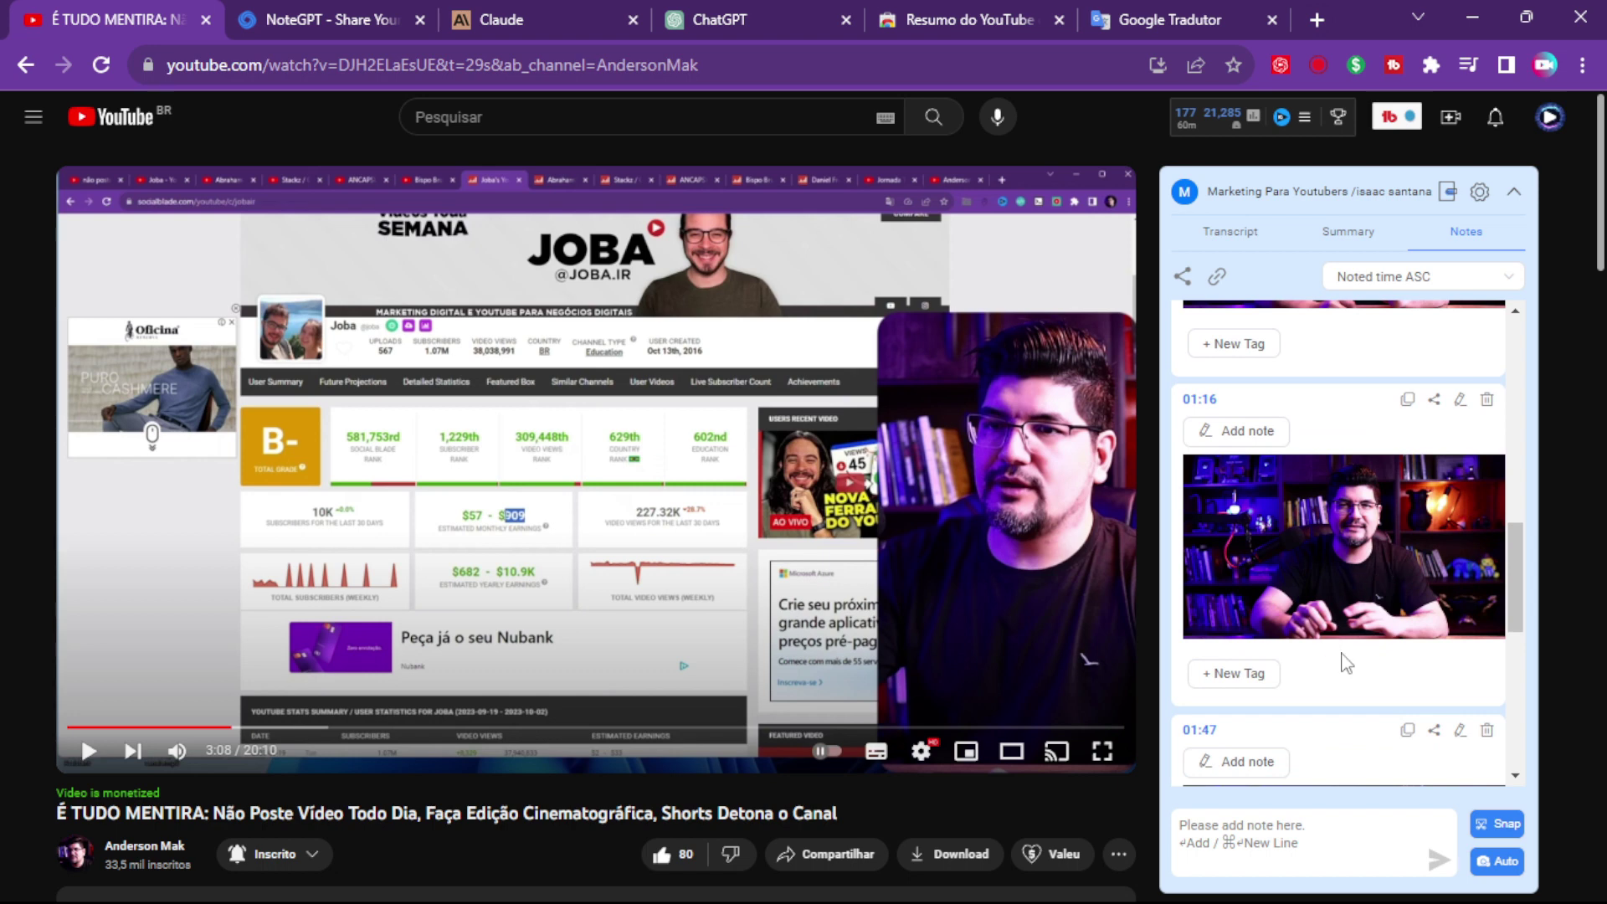
pyautogui.scroll(-3, 1440, 649)
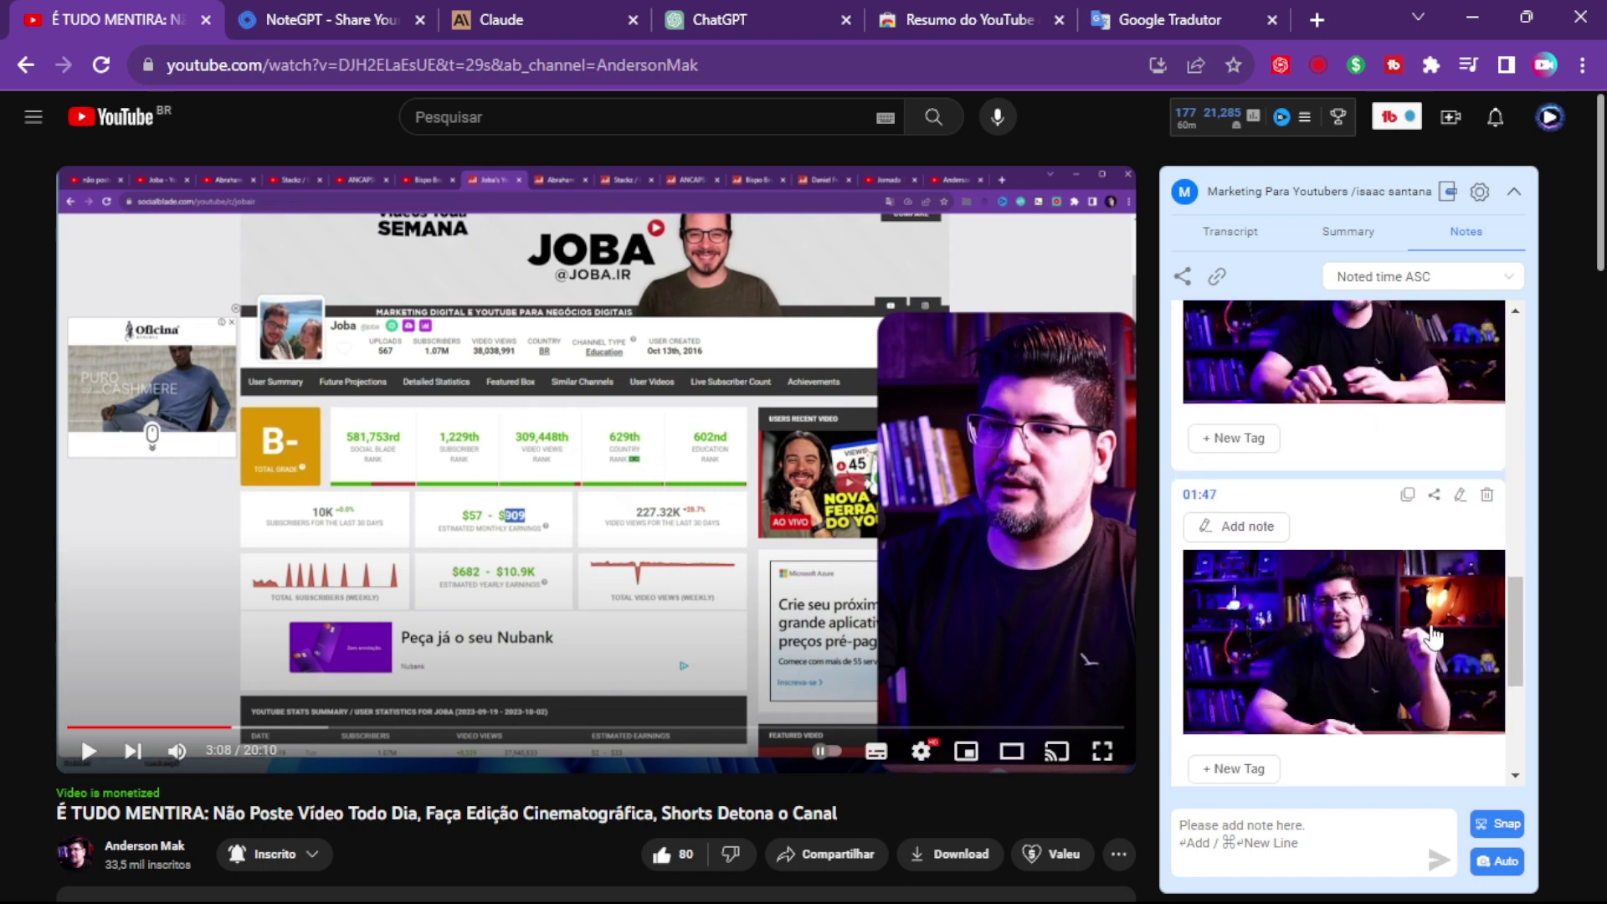